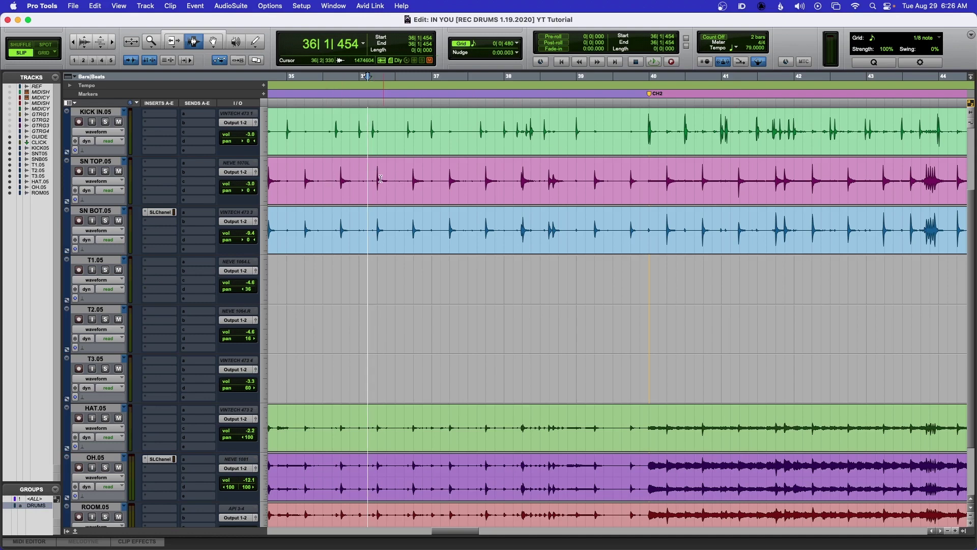
Step: Show the whole song in the timeline and play the drums briefly from the CH1 marker
key(alt+a)
triple_click(326, 178)
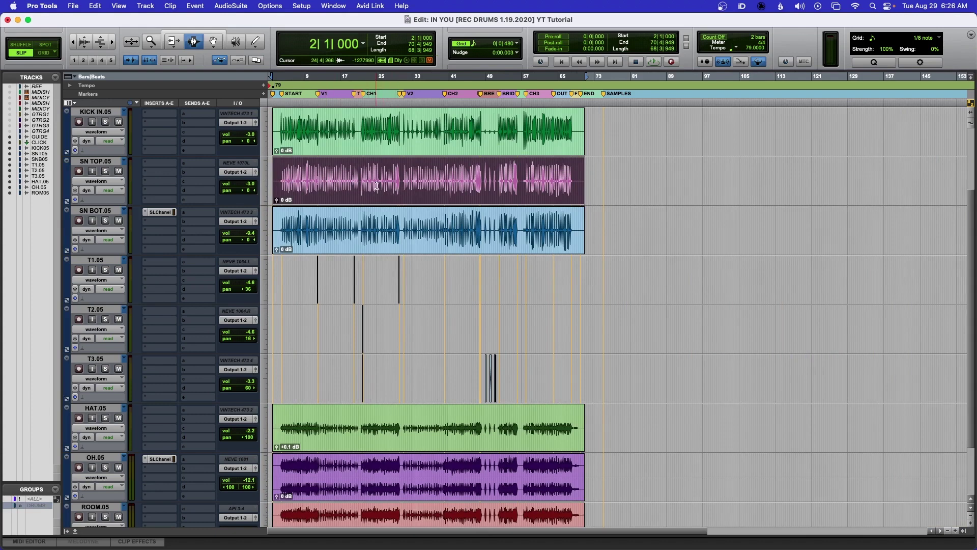
click(357, 122)
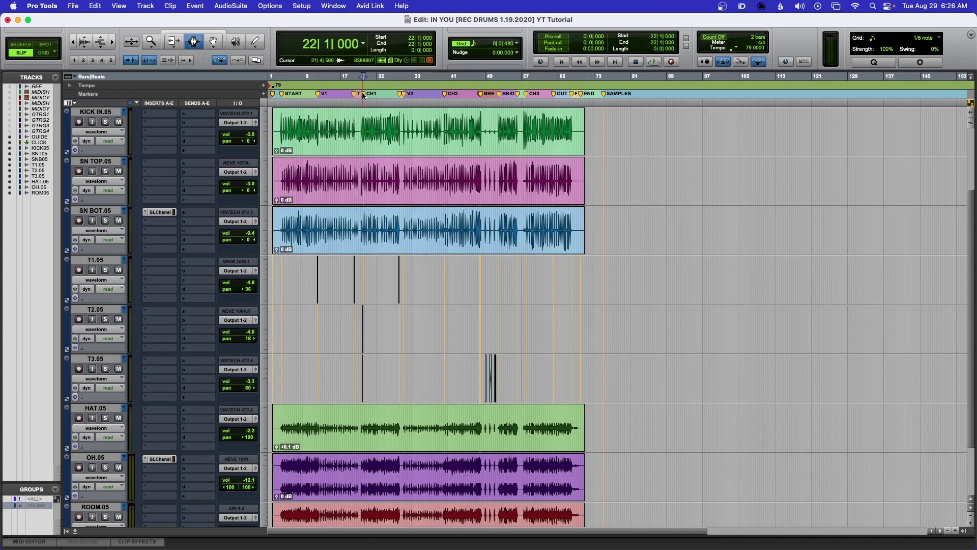
key(space)
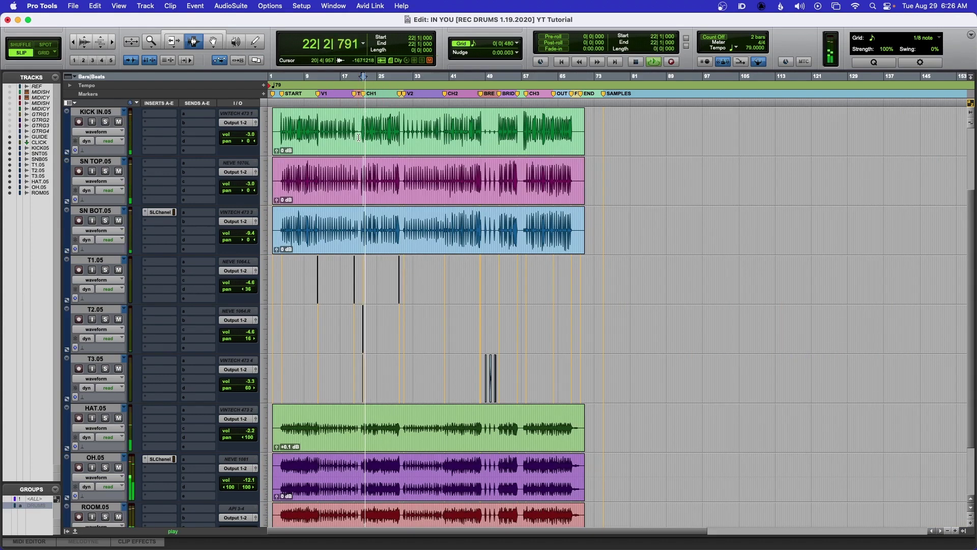
key(space)
double_click(418, 181)
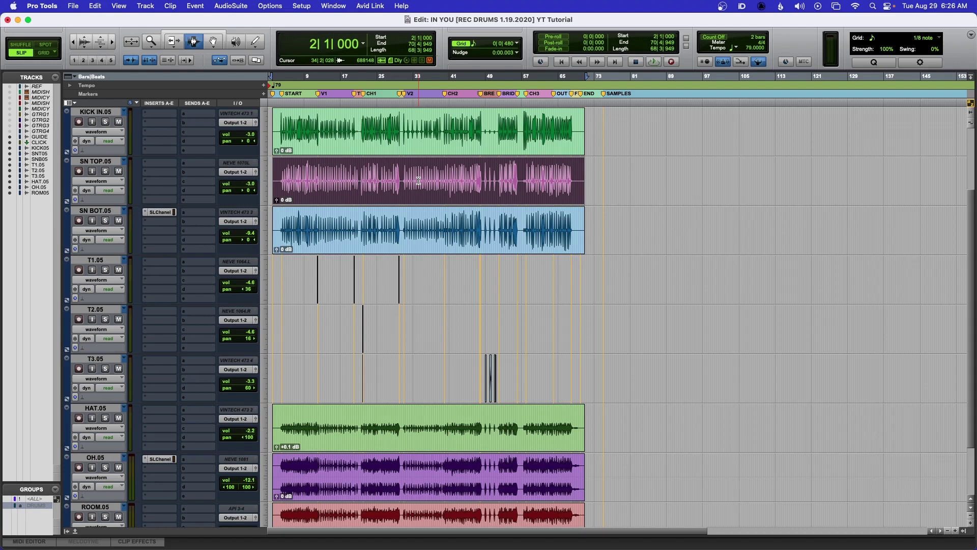
click(402, 177)
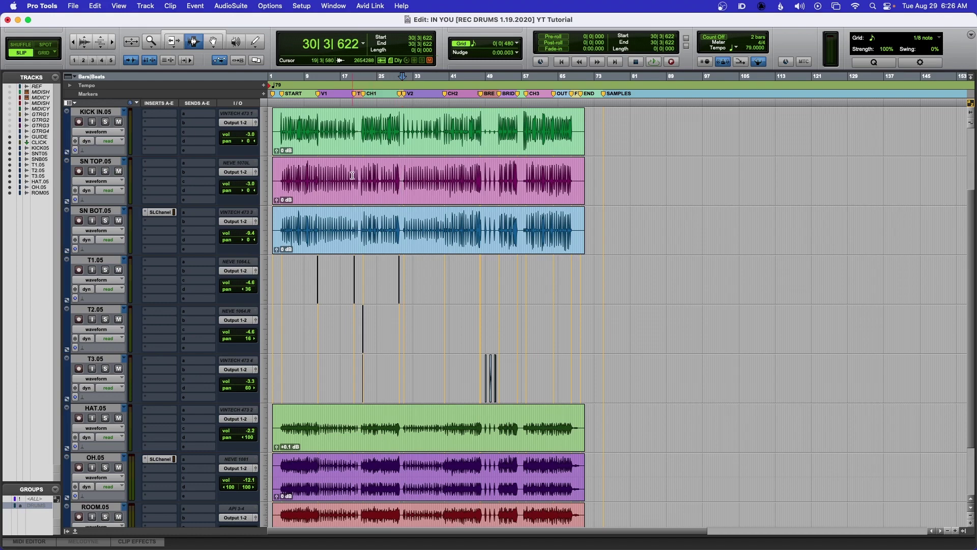
Step: Insert the mono Trigger 2 plug-in on the first insert slot of the SN TOP.05 track
click(156, 165)
mouse_move(165, 164)
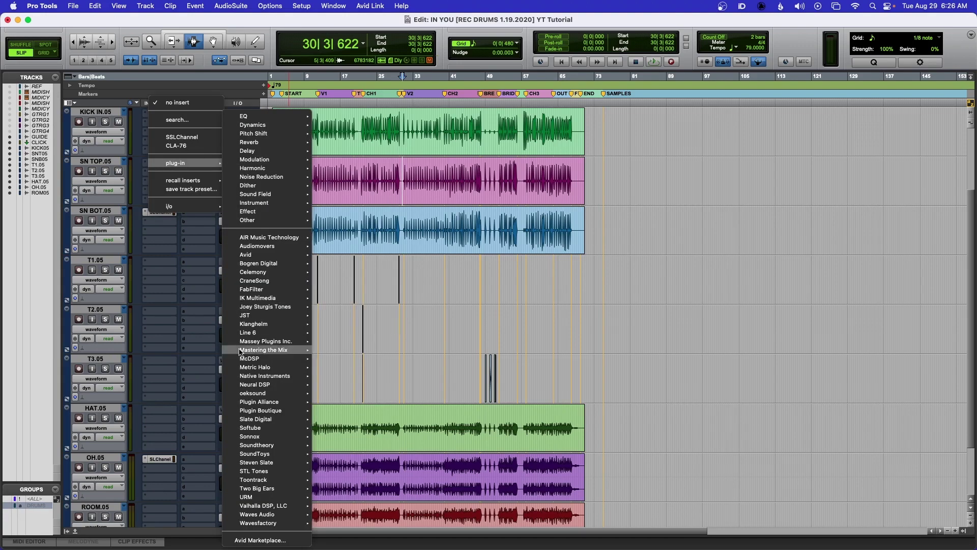
mouse_move(264, 462)
click(336, 472)
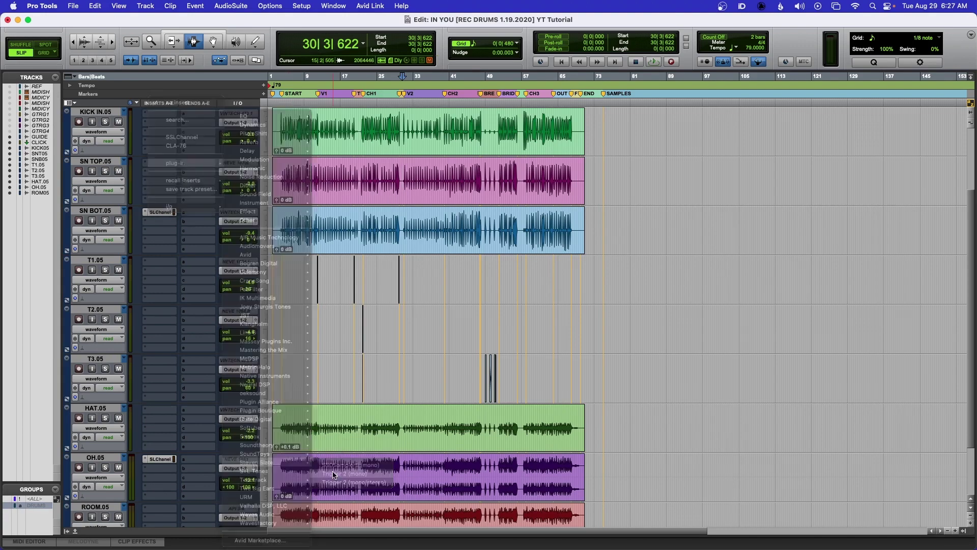
Step: Browse Trigger 2's sample library to the Snares folder of DrumShotz - Joel Wanasek within DRUM SAMPLES
click(429, 180)
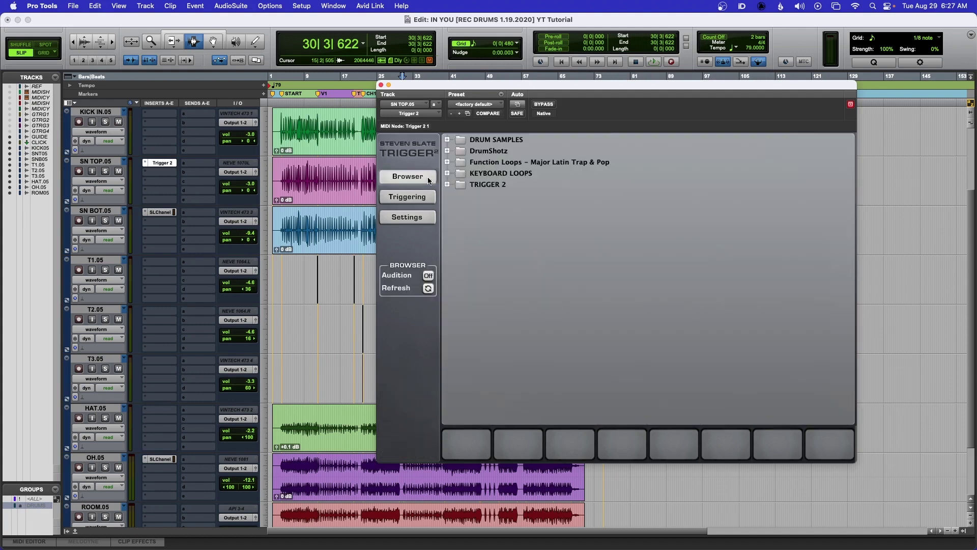
click(448, 139)
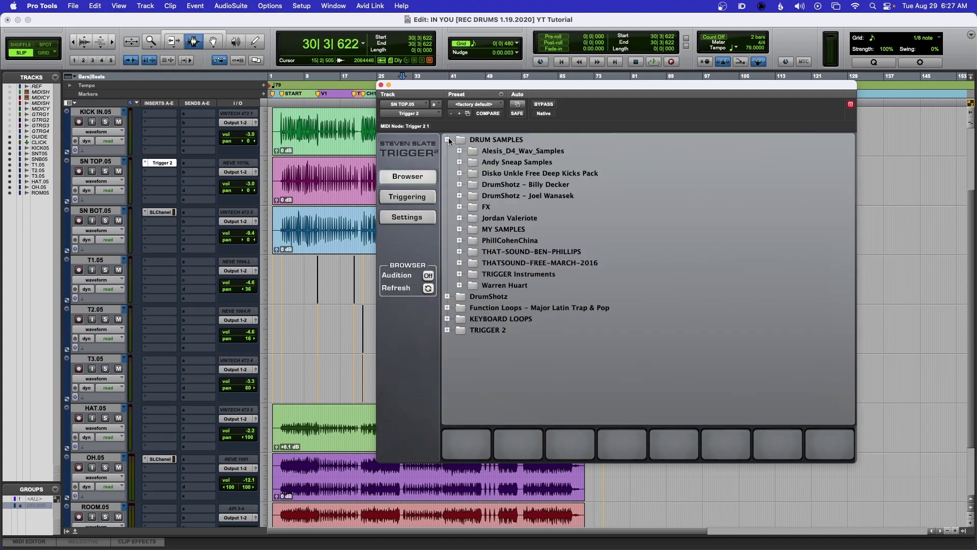
click(459, 195)
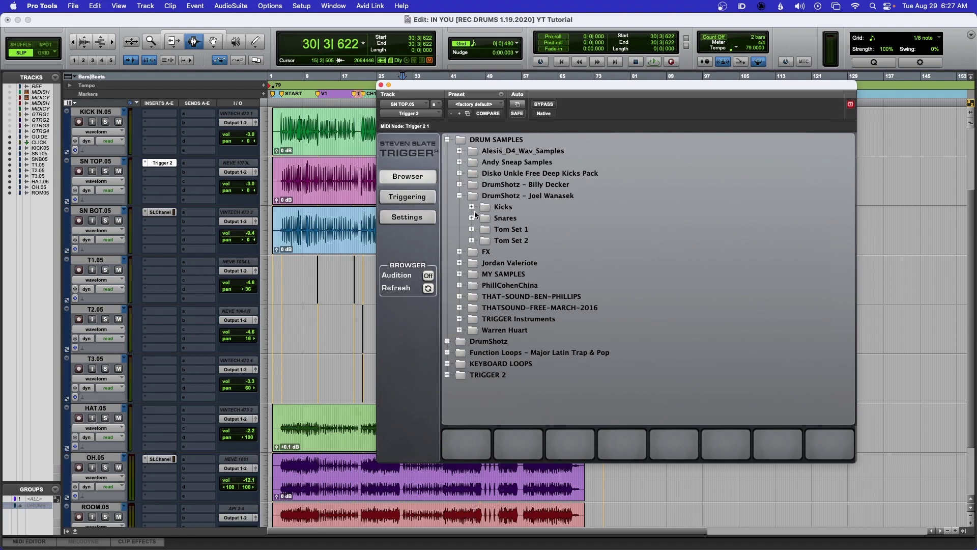
click(472, 218)
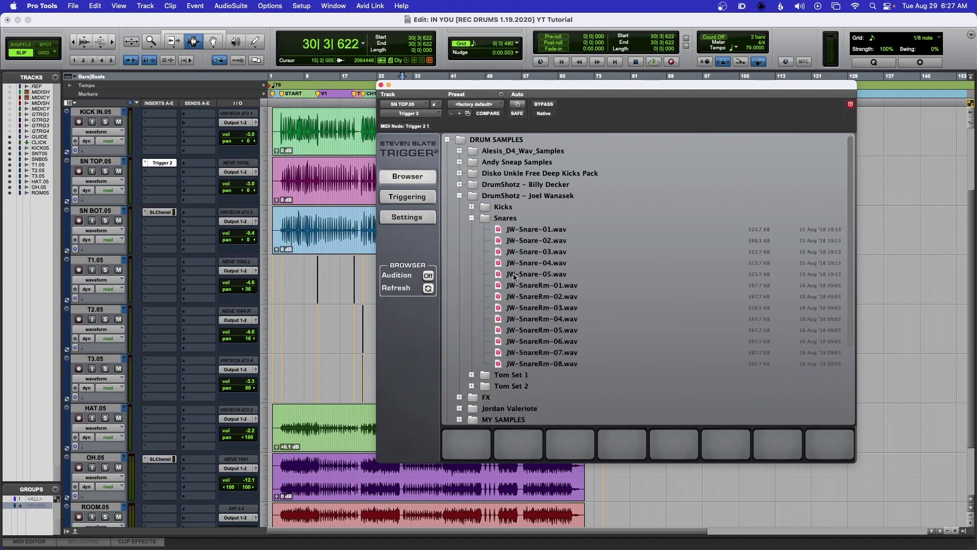
Step: Turn on sample auditioning, preview JW-Snare-04.wav and load JW-Snare-05.wav into the first sample slot
click(429, 276)
click(499, 264)
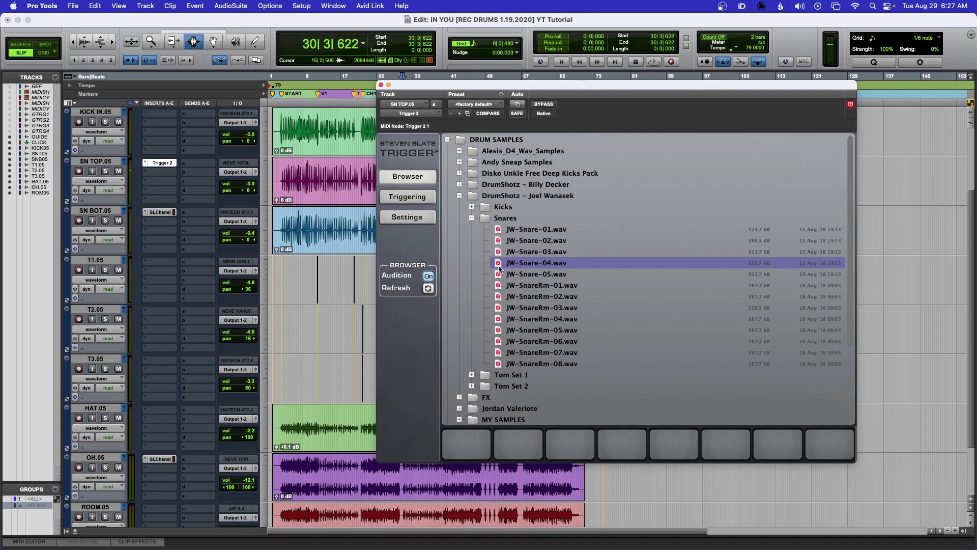
click(498, 275)
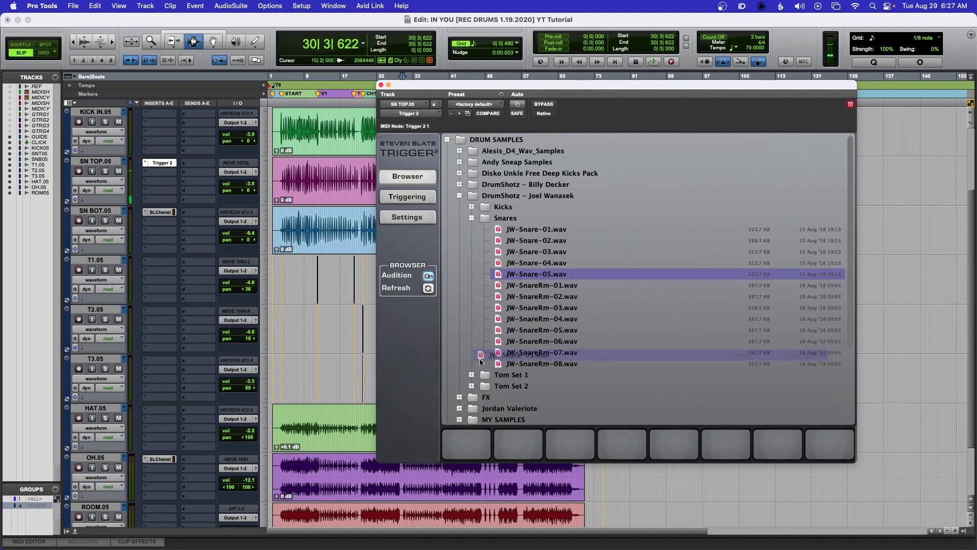
scroll(475, 351, down, 3)
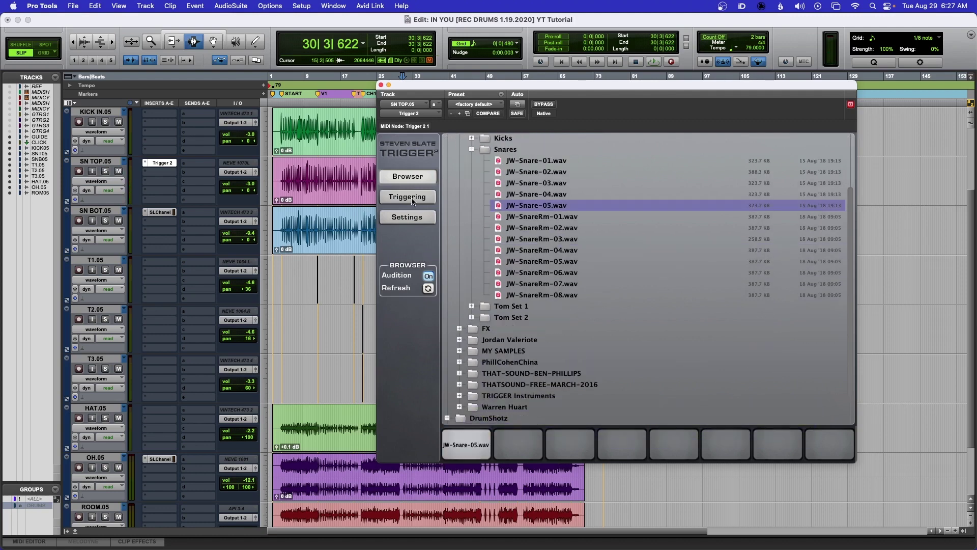
Step: Play the song from the CH1 marker with Trigger 2's triggering view open and set Detail to 58
click(412, 198)
drag(466, 93, 358, 217)
click(365, 95)
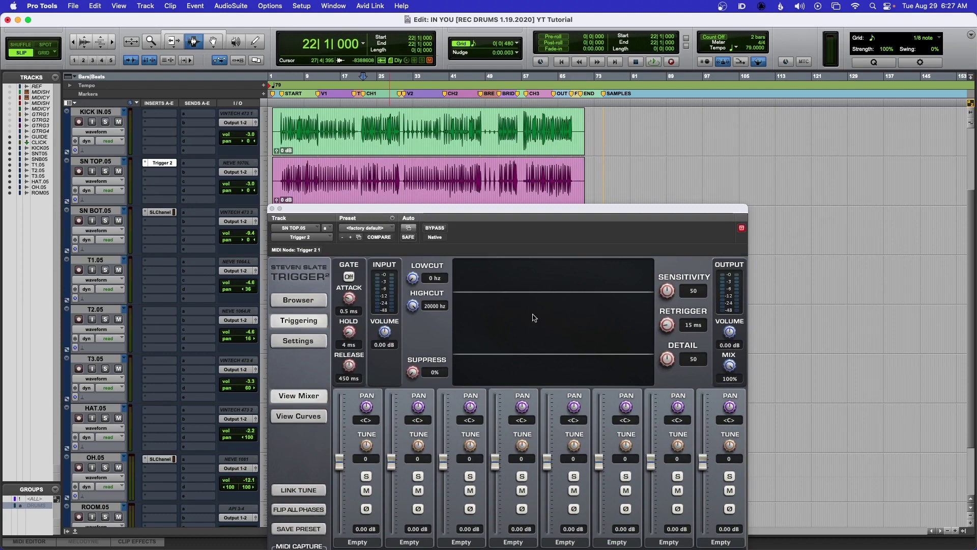
key(space)
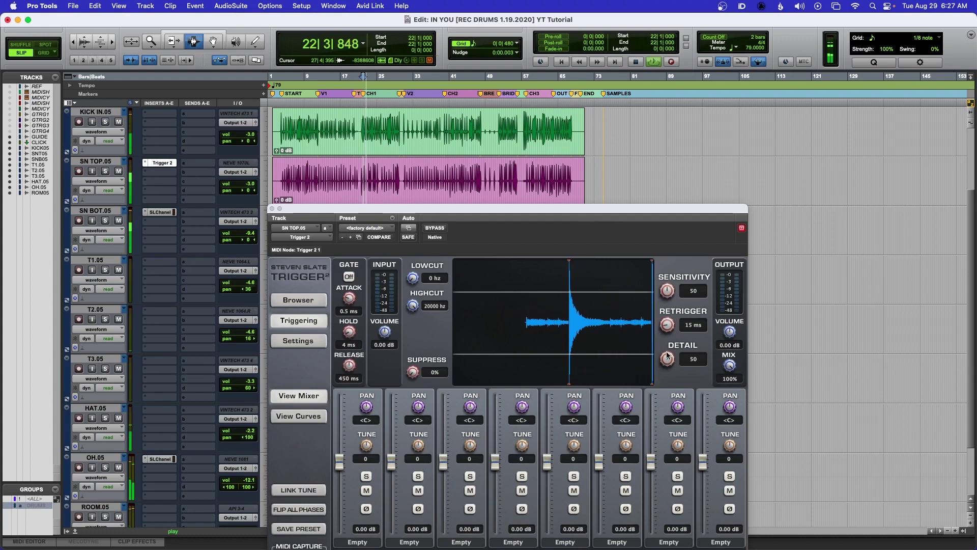
drag(667, 358, 669, 349)
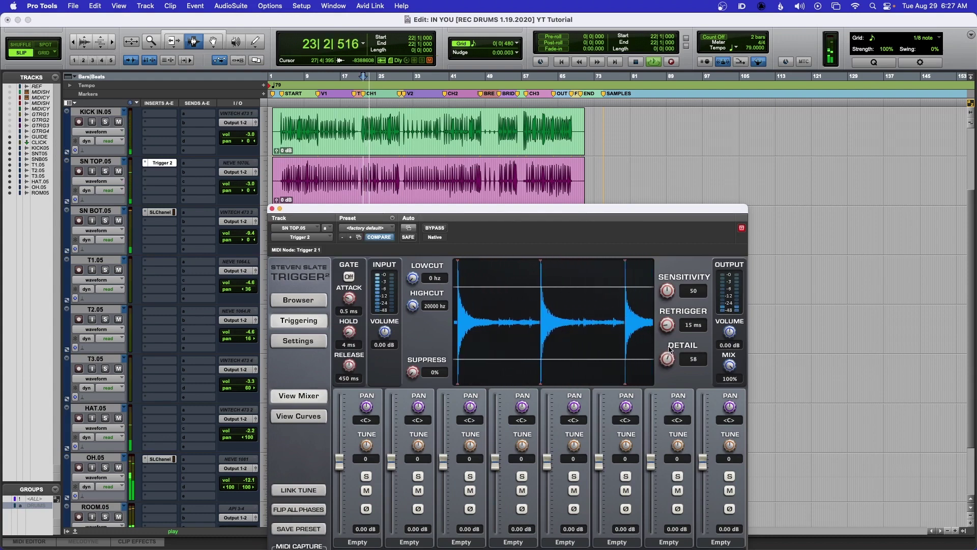
drag(563, 211, 620, 149)
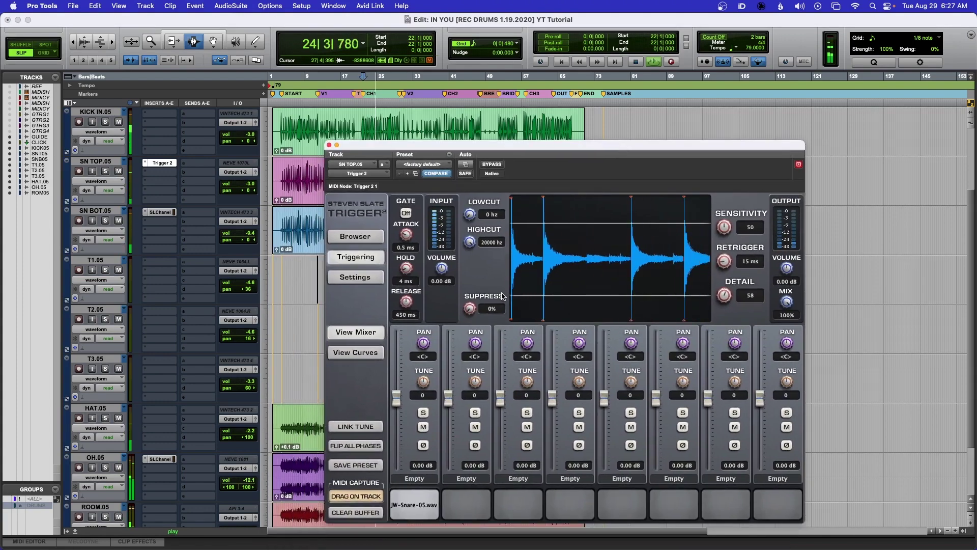
key(space)
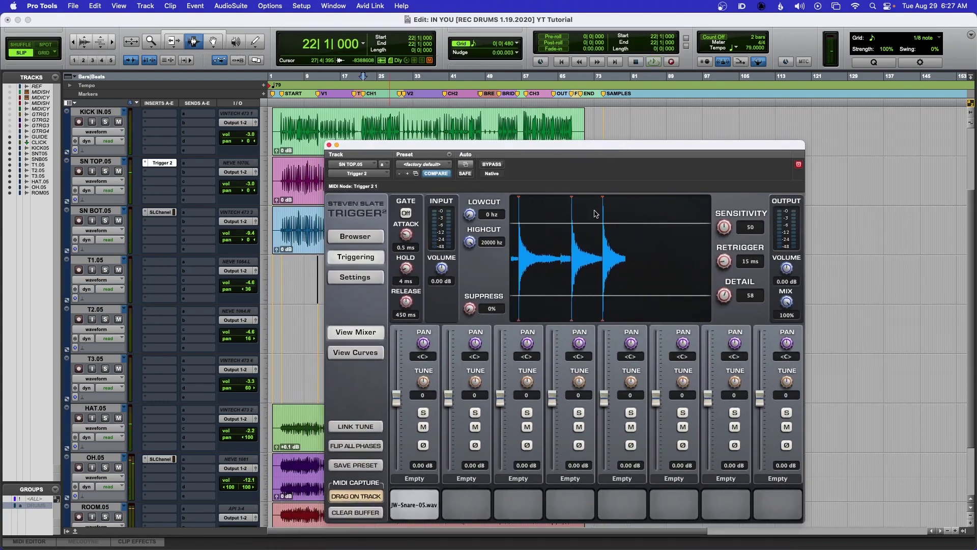
Step: Play from bar 18 through the quiet snare hit just before the first TA marker to check how Trigger 2 detects it
drag(562, 145, 507, 224)
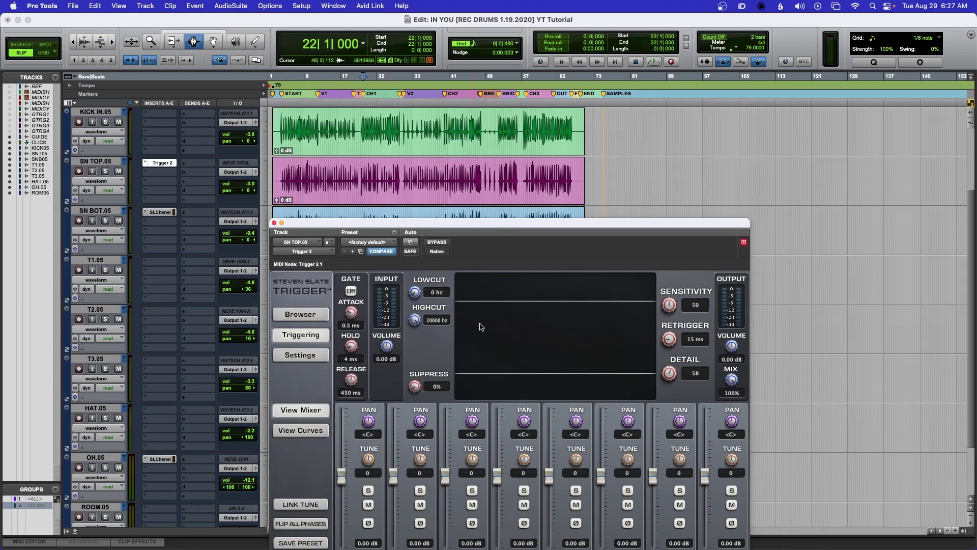
key(super+bracketright)
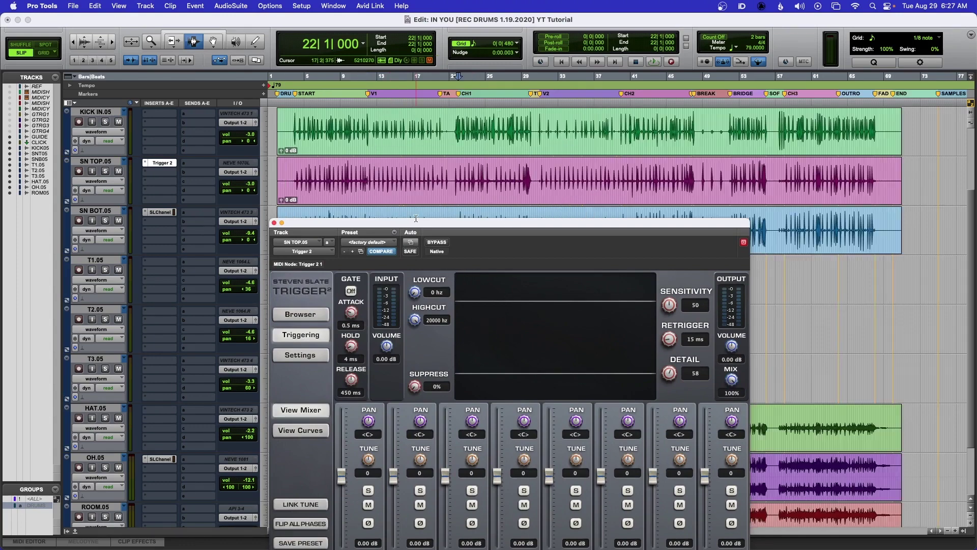
key(super+bracketright)
key(super+bracketright)
key(super+bracketright)
scroll(507, 196, left, 2)
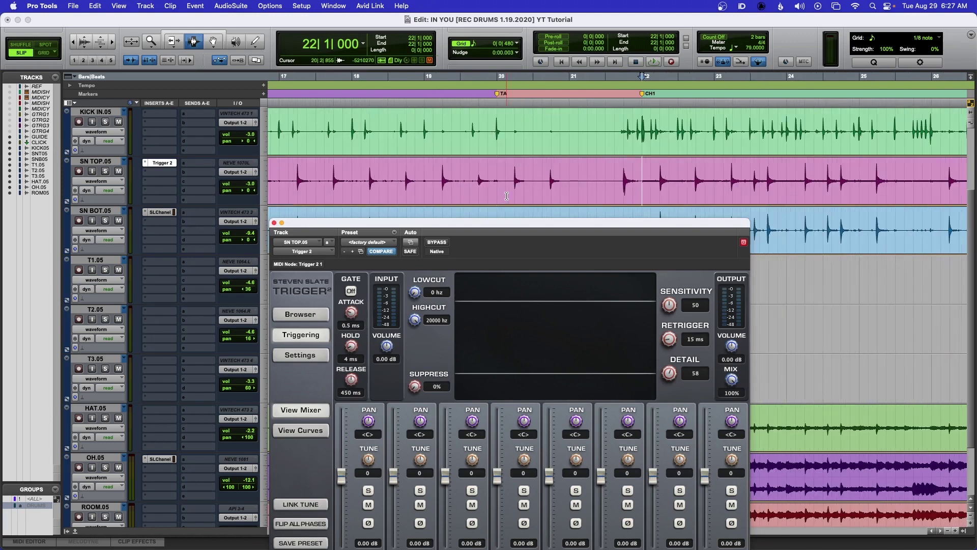
drag(502, 179, 521, 180)
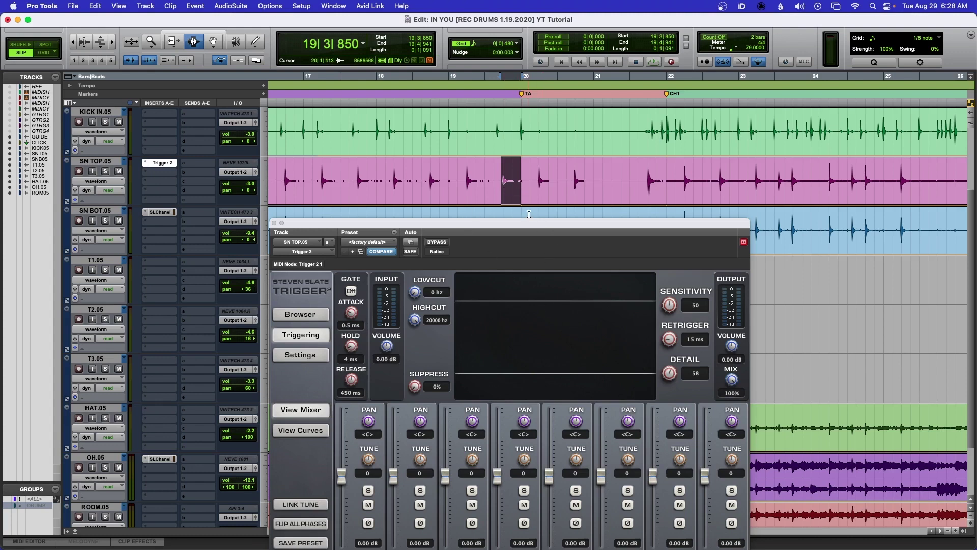
click(390, 169)
key(space)
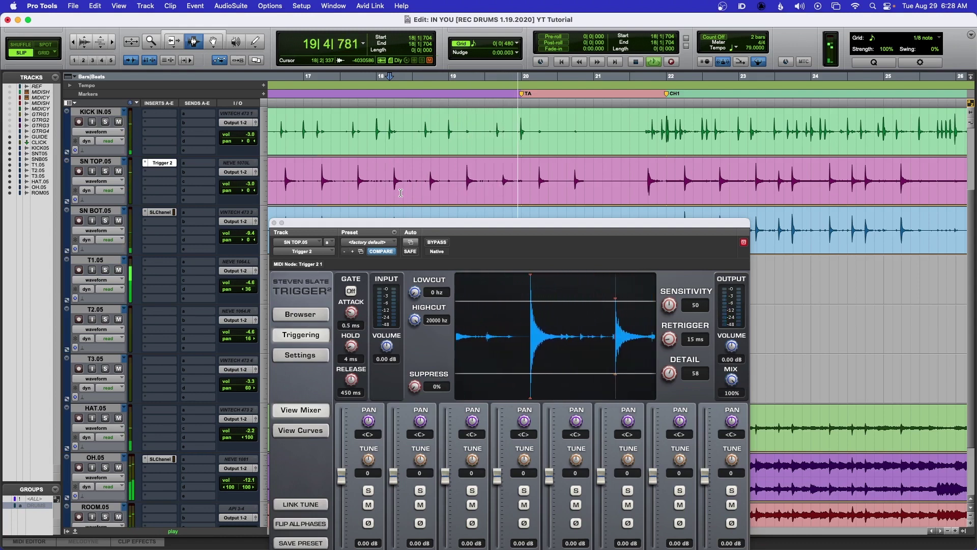
key(space)
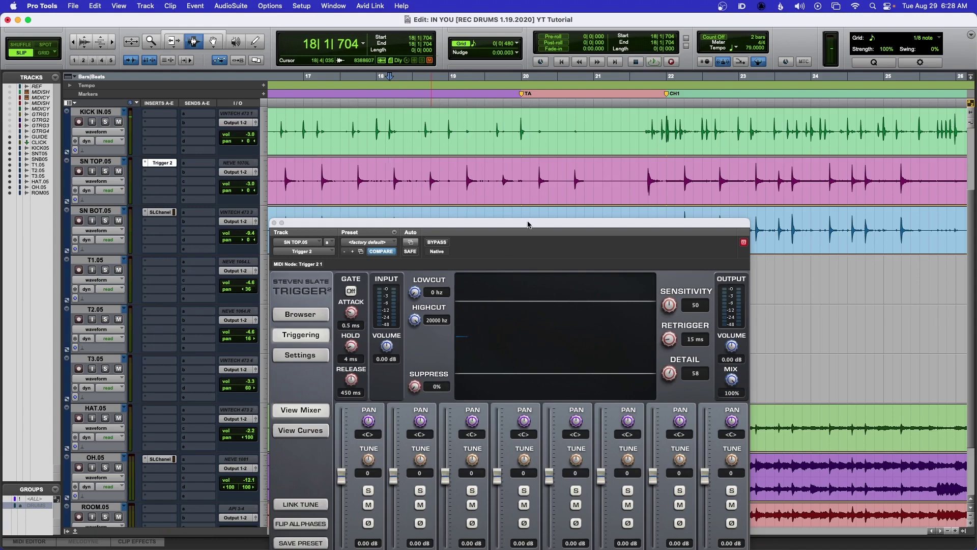
Step: Locate the snare fill in bar 29, before the second TA marker, and play it through Trigger 2
drag(528, 225, 526, 237)
scroll(578, 186, down, 4)
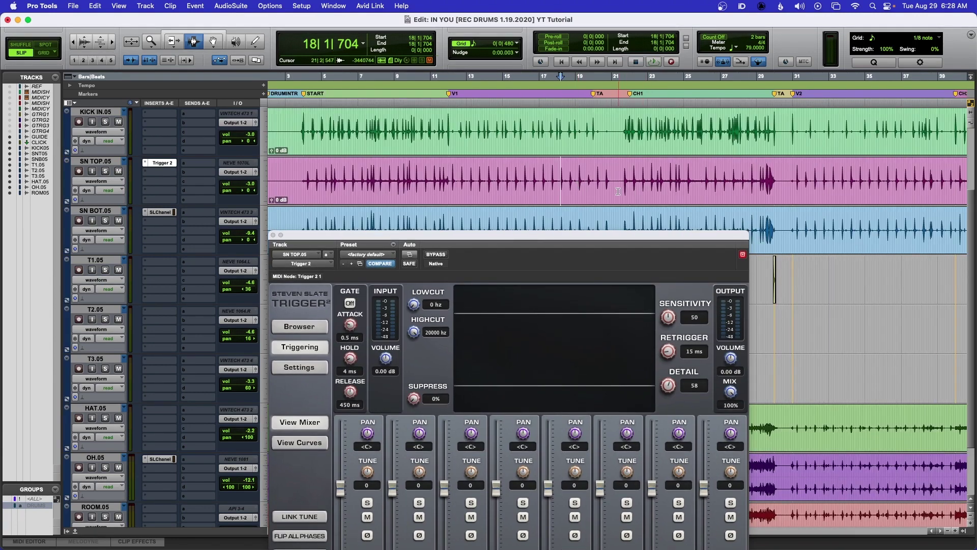
scroll(644, 191, down, 2)
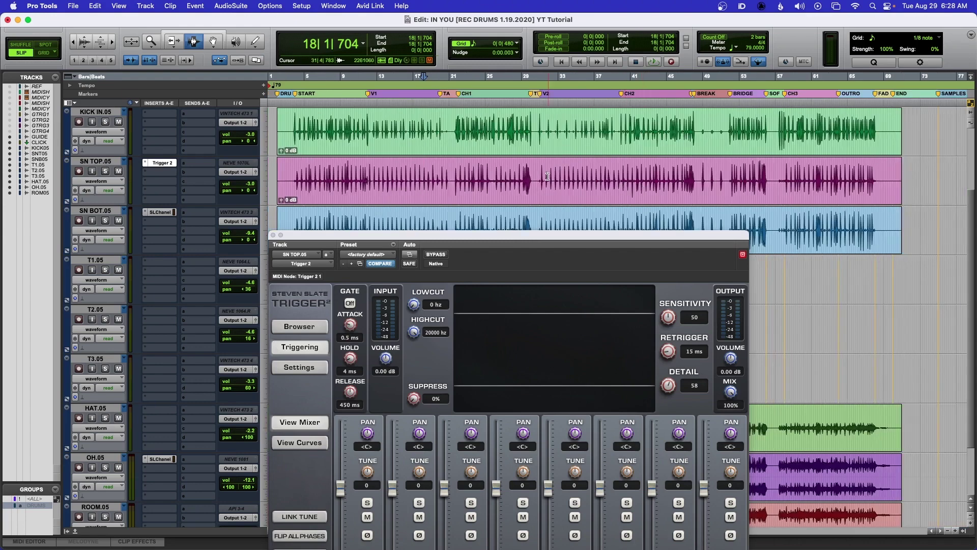
click(522, 172)
scroll(521, 172, up, 4)
scroll(560, 172, up, 4)
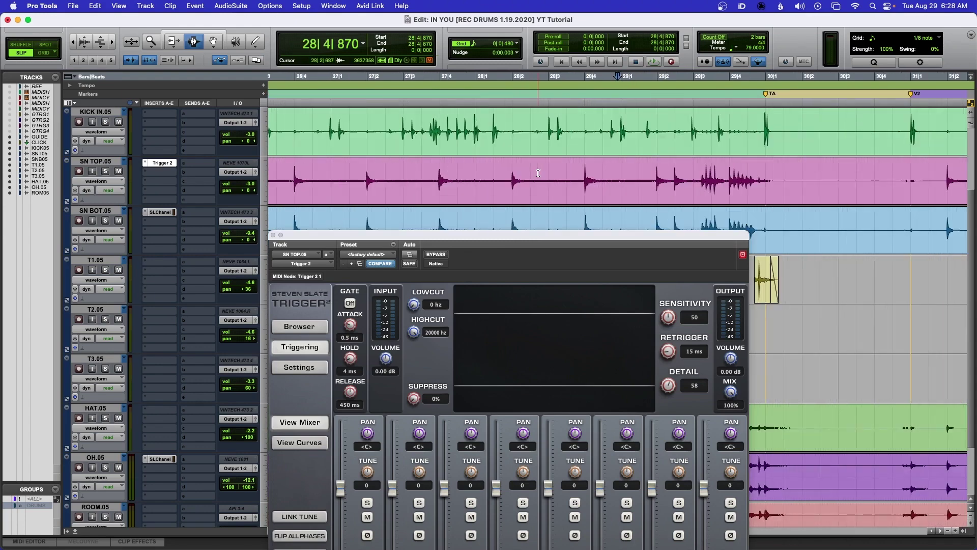
scroll(550, 173, right, 6)
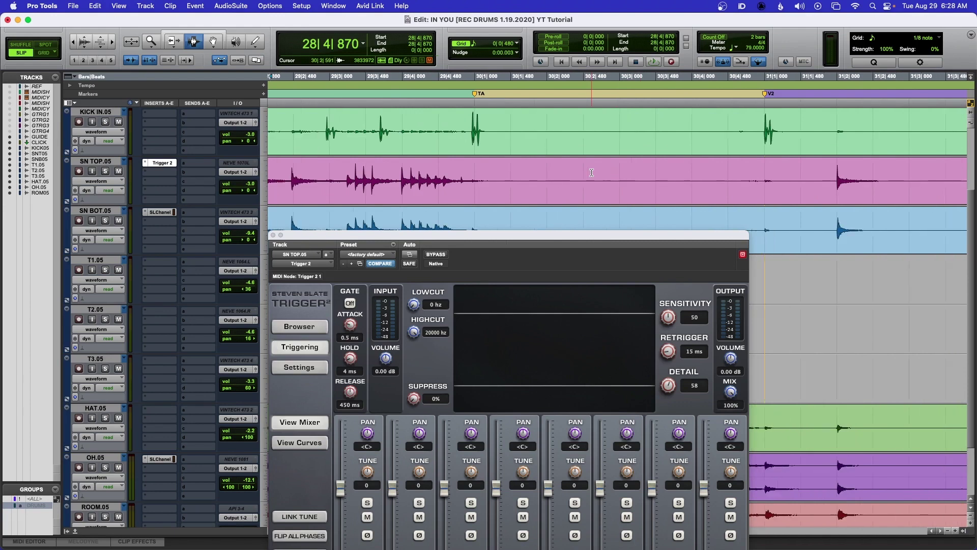
click(294, 172)
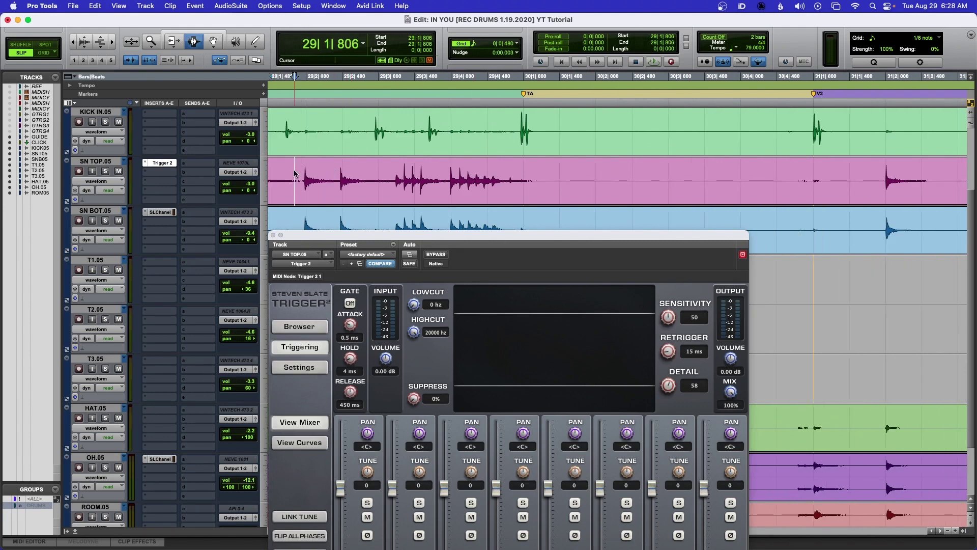
key(space)
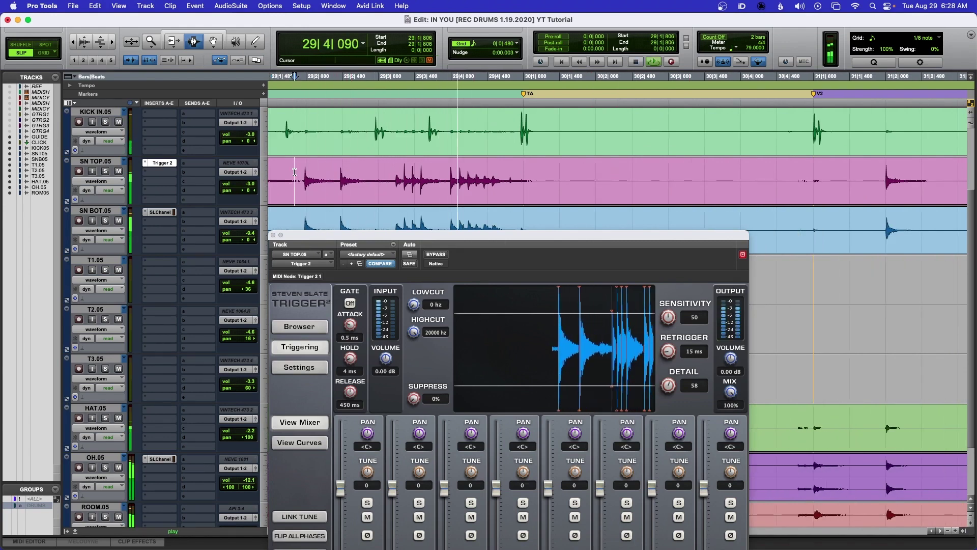
key(space)
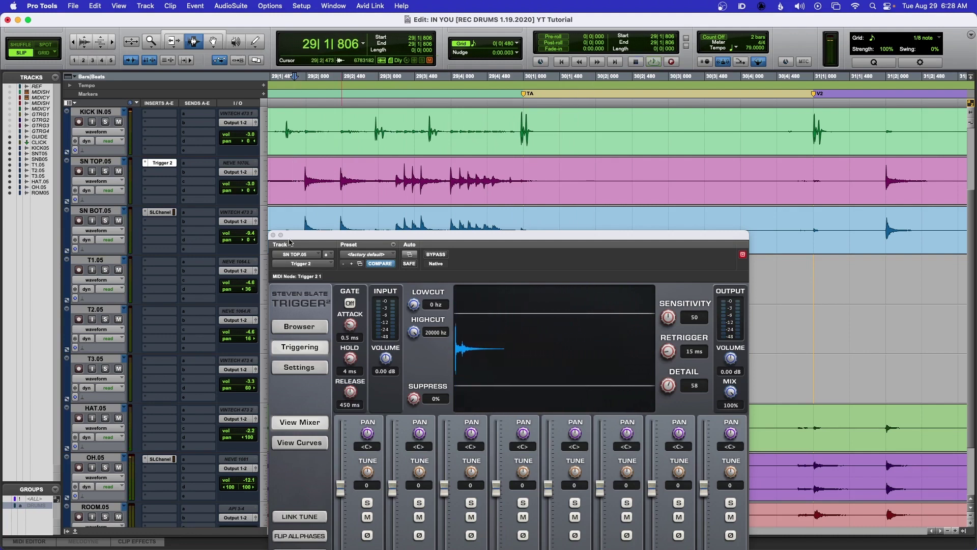
Step: Solo the SN TOP.05 track and play the bar 29 snare fill with Trigger 2 bypassed
click(436, 255)
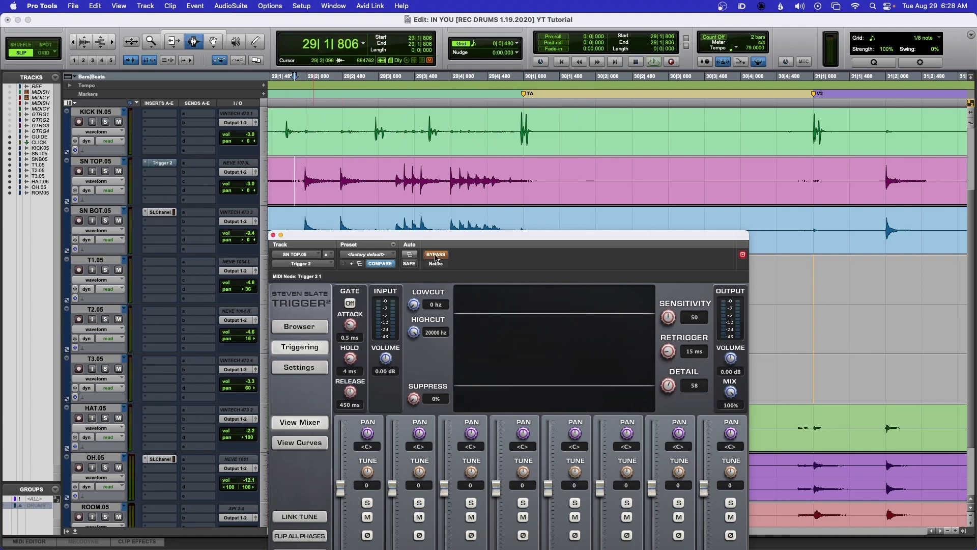
click(105, 171)
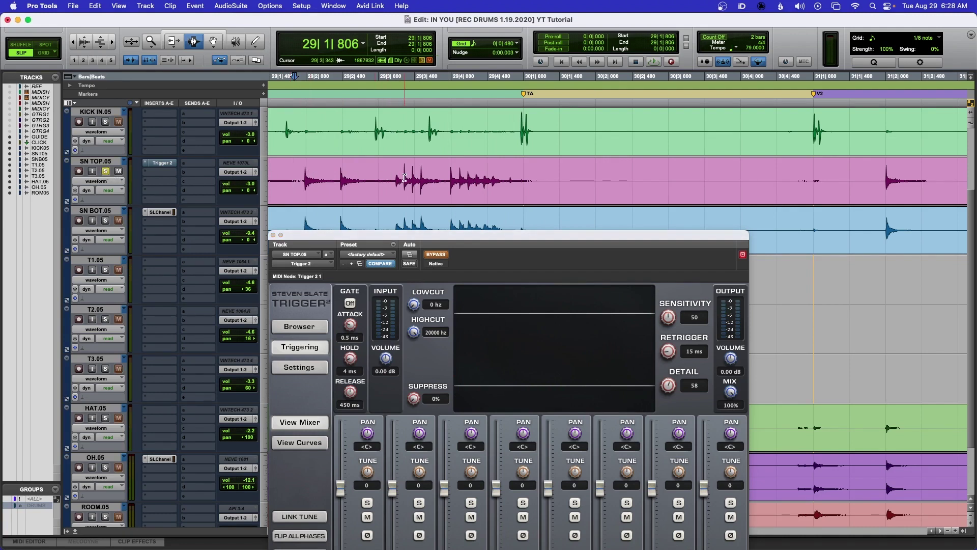
key(space)
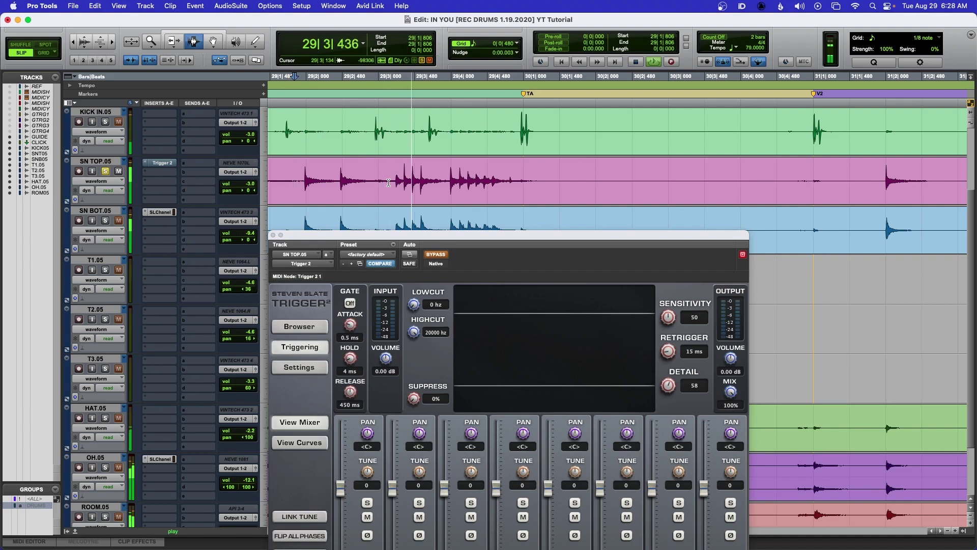
key(space)
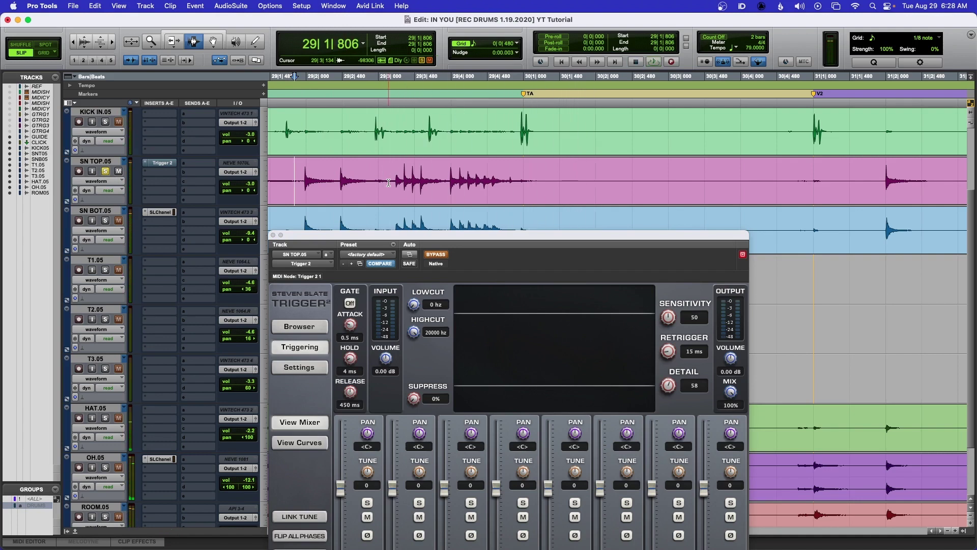
Step: Take Trigger 2 out of bypass and replay the soloed bar 29 fill to check how it detects the hits
click(441, 254)
key(space)
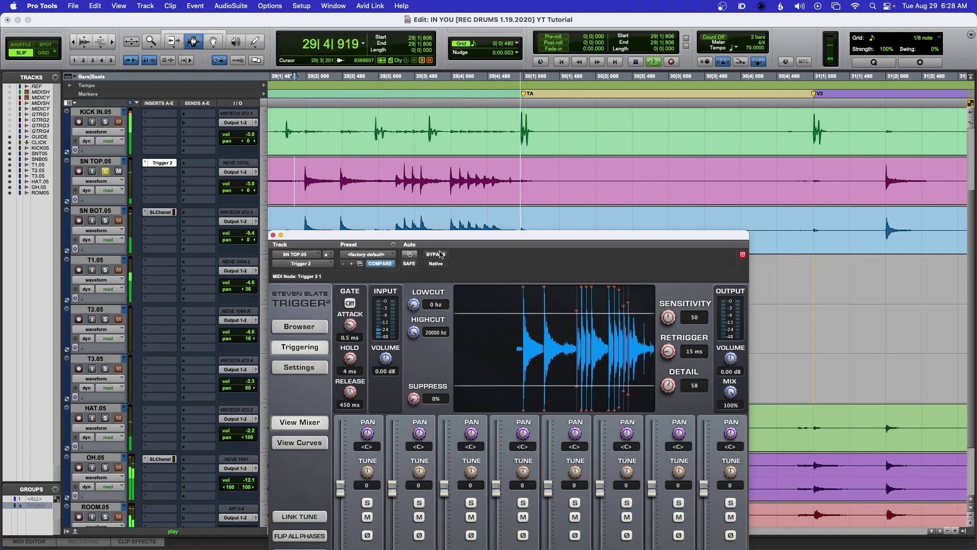
key(space)
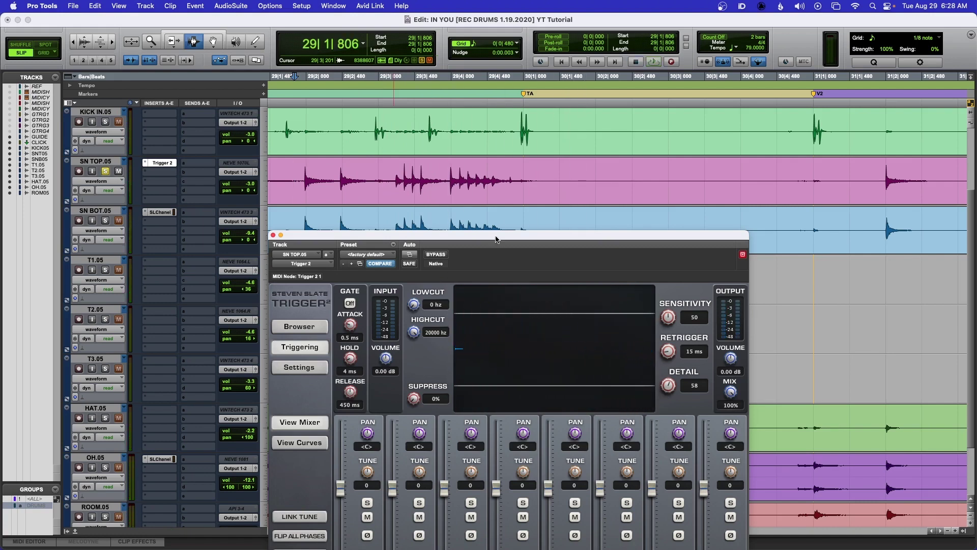
Step: Close the Trigger 2 window, remove the plug-in from SN TOP.05's inserts and unsolo the track
drag(497, 239, 496, 242)
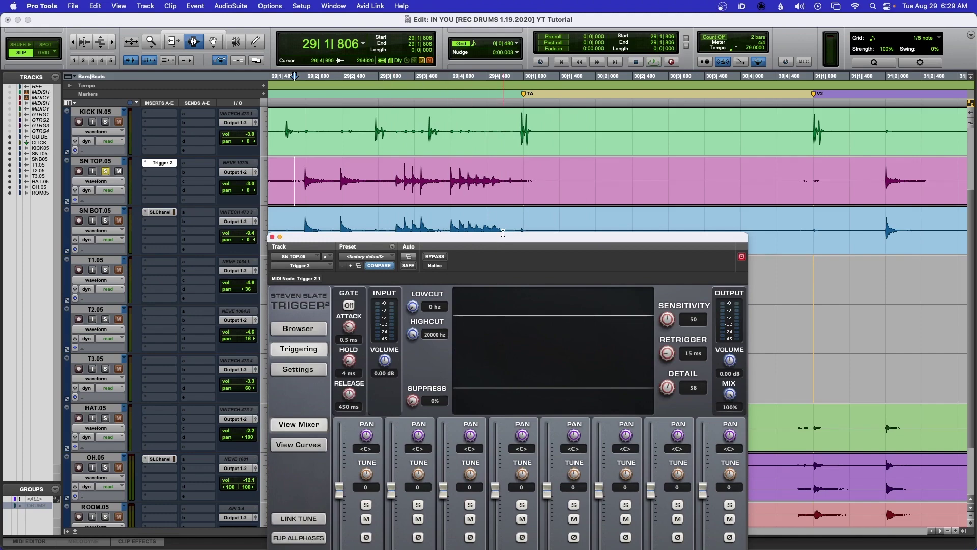
drag(505, 239, 522, 127)
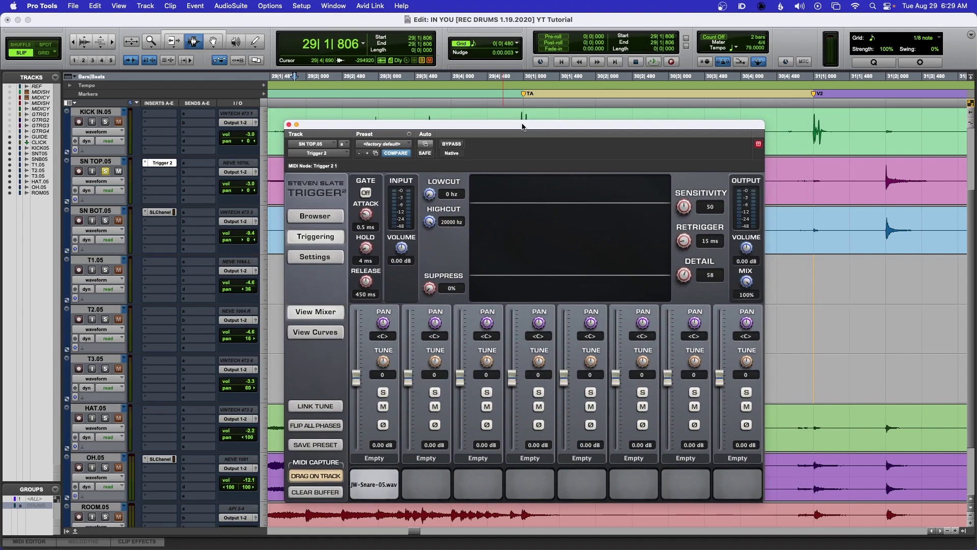
click(288, 125)
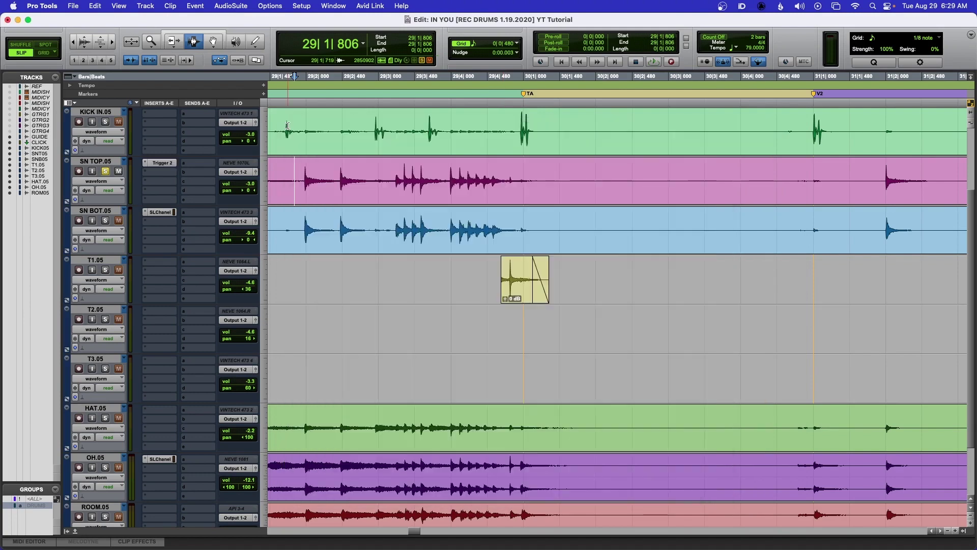
click(145, 164)
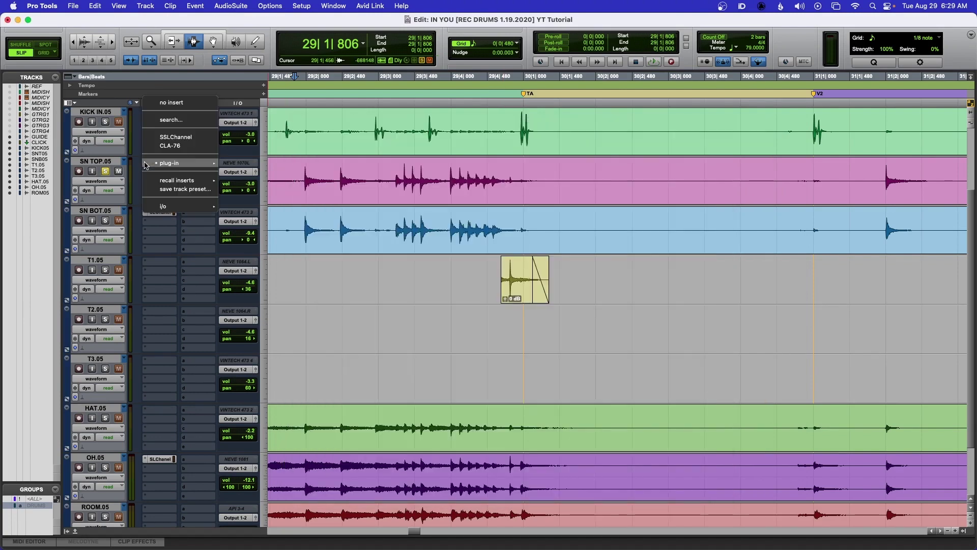
click(171, 105)
key(r)
key(r)
key(r)
key(r)
key(r)
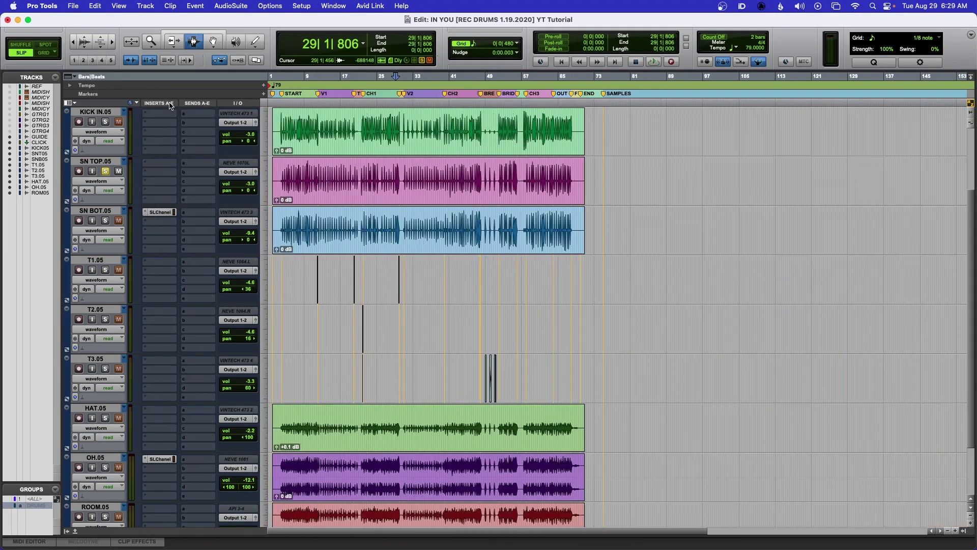
click(105, 172)
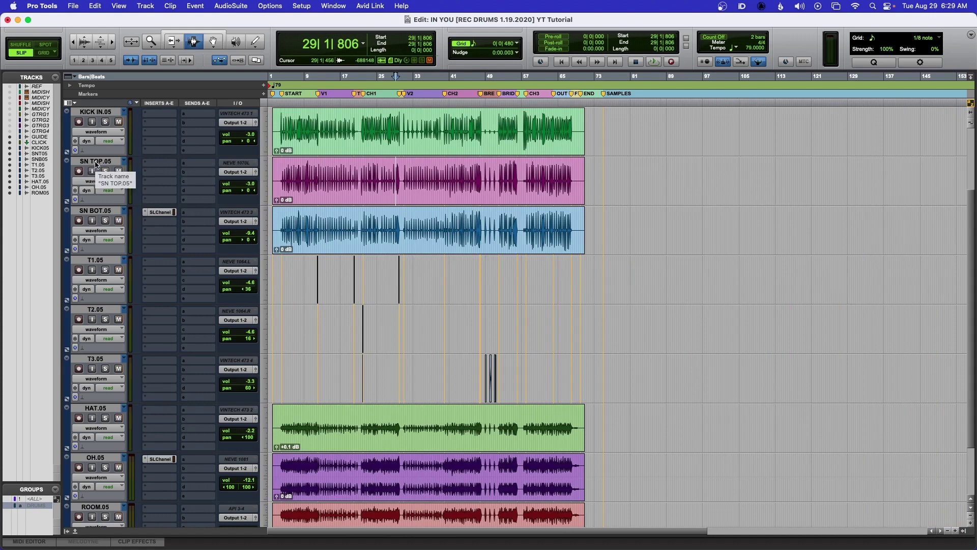
Step: Duplicate the SN TOP.05 track and place the copy directly after it
click(95, 161)
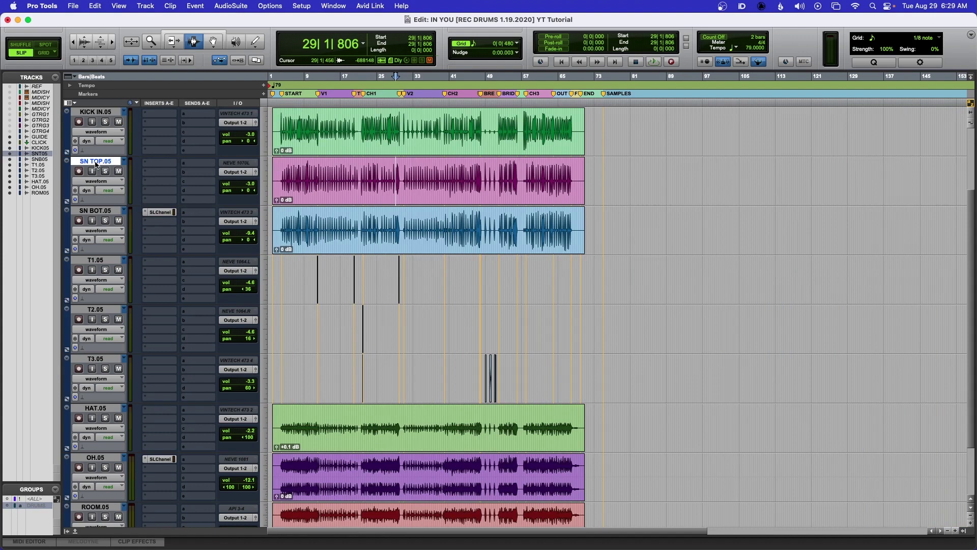
right_click(97, 162)
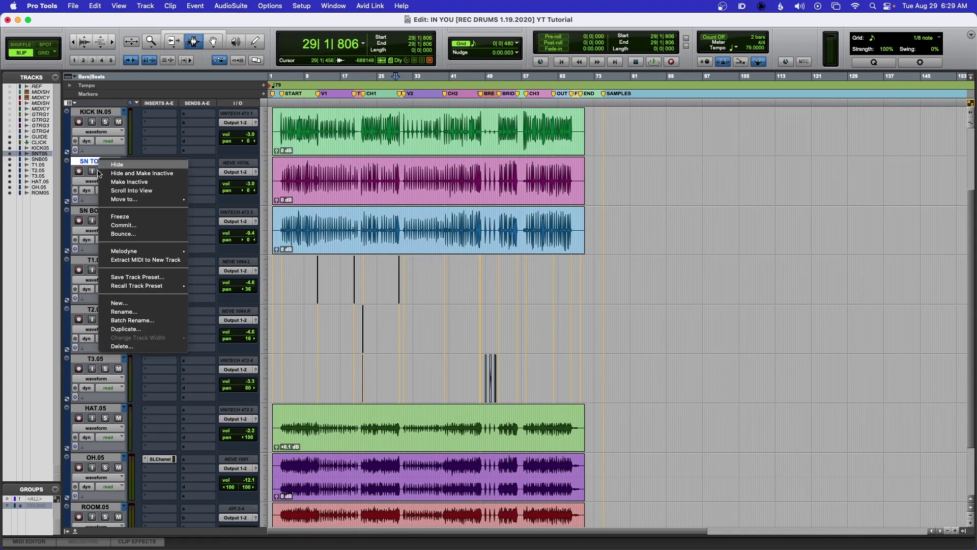
click(135, 329)
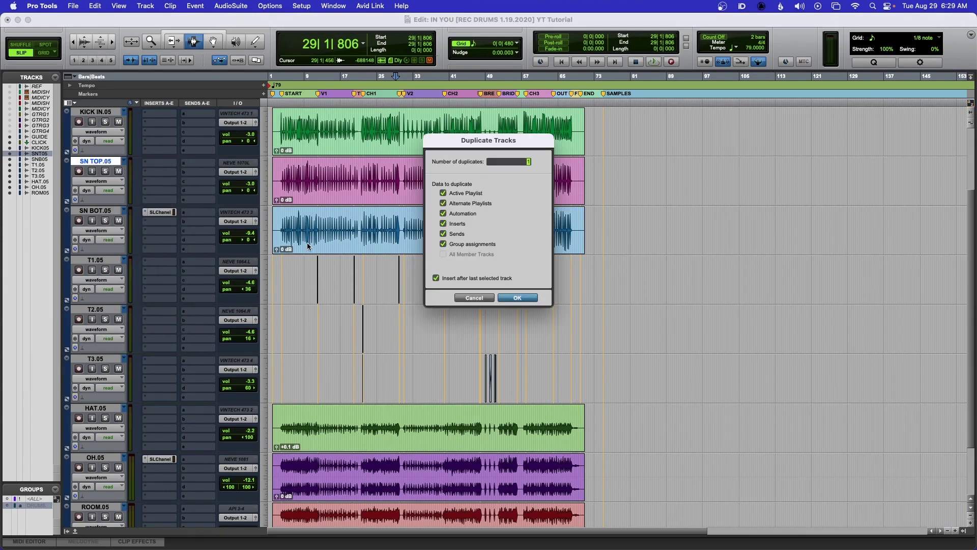
alt+click(444, 193)
click(517, 298)
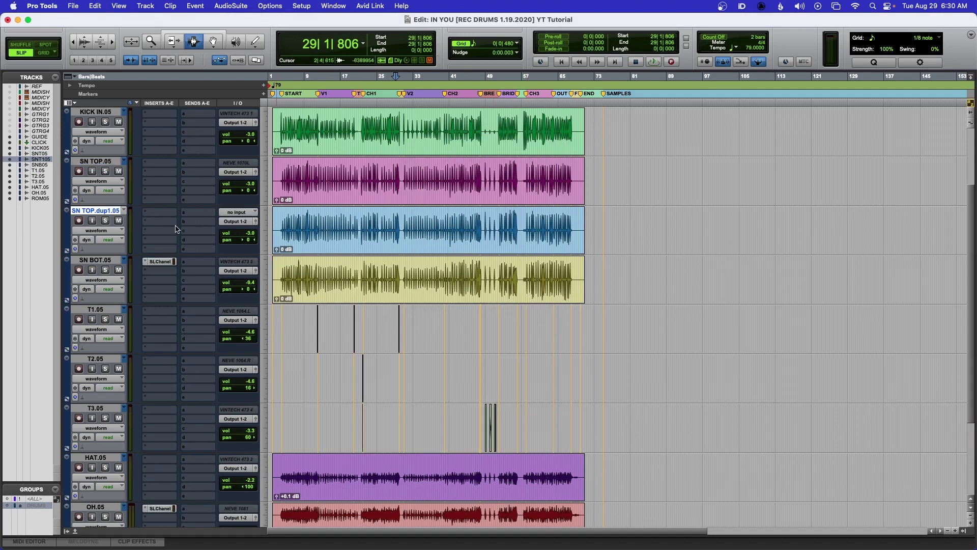
Step: Rename the duplicated snare track as SN TRIGGER
double_click(90, 213)
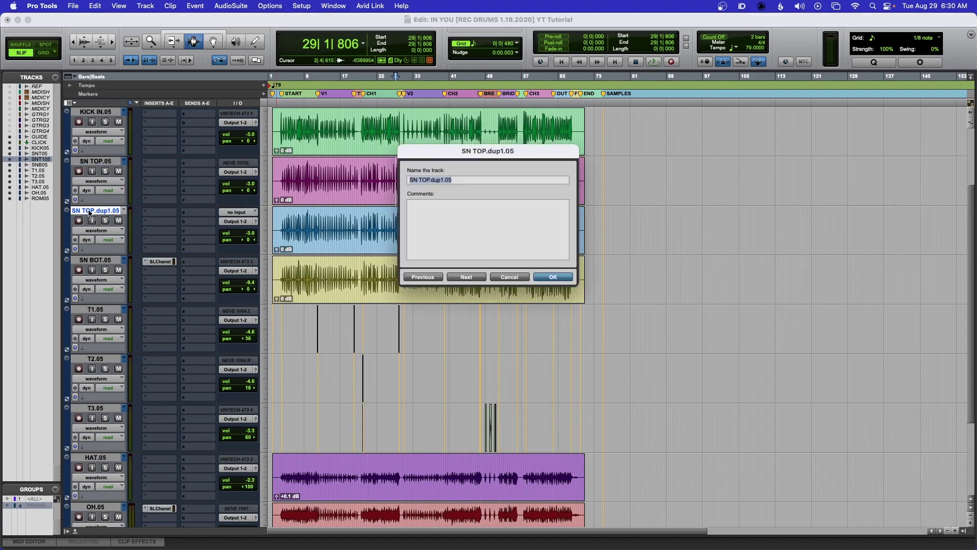
text(SN TRIGGER)
key(Return)
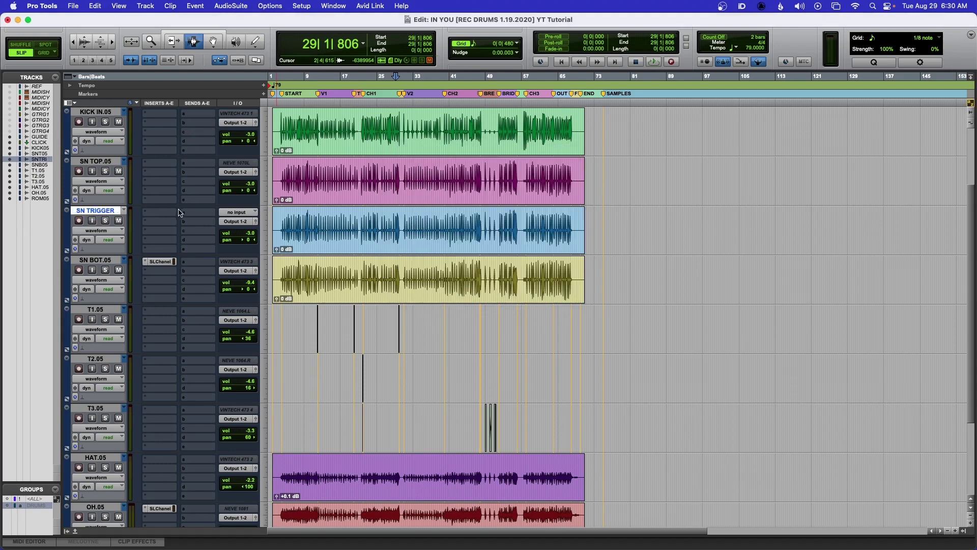
Step: Select the entire SN TRIGGER clip and analyze it with the Massey DRT AudioSuite plug-in
double_click(395, 234)
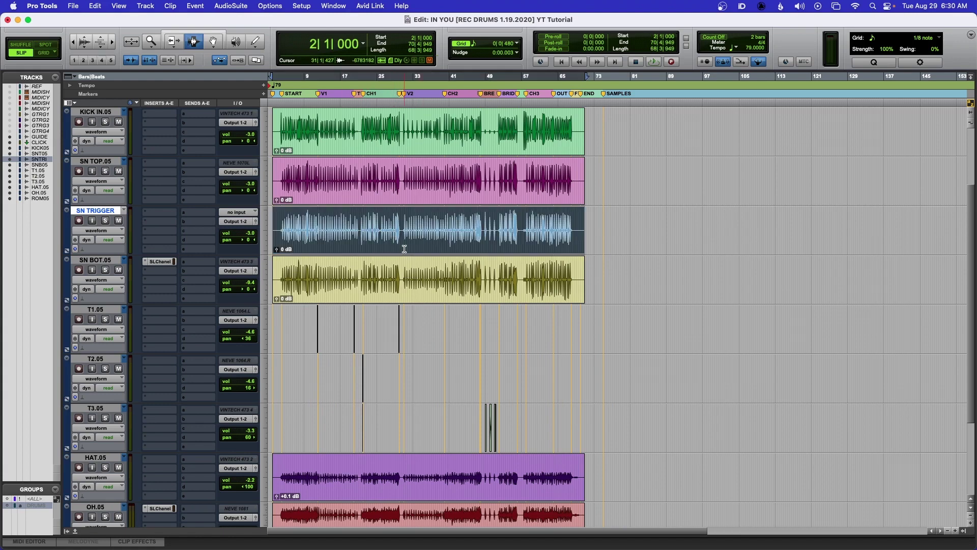
click(225, 7)
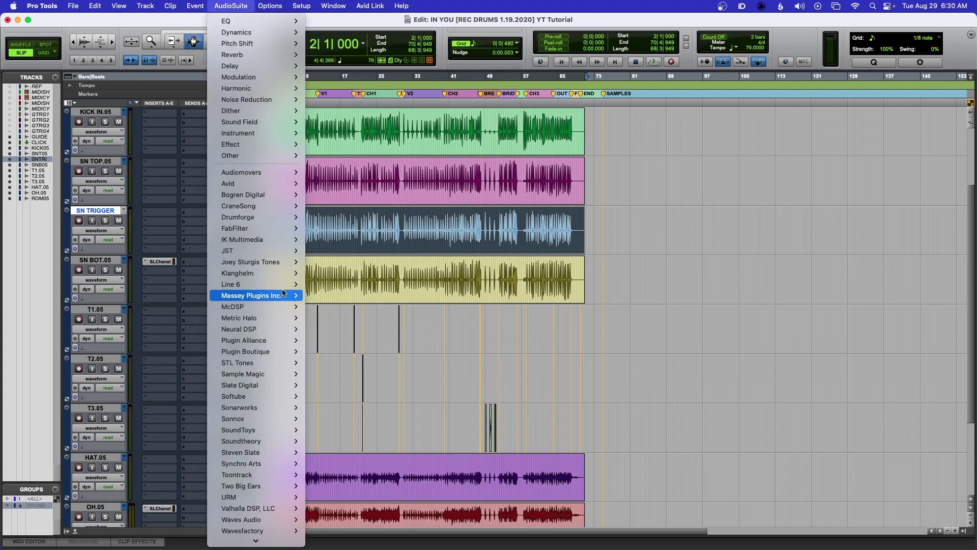
mouse_move(285, 296)
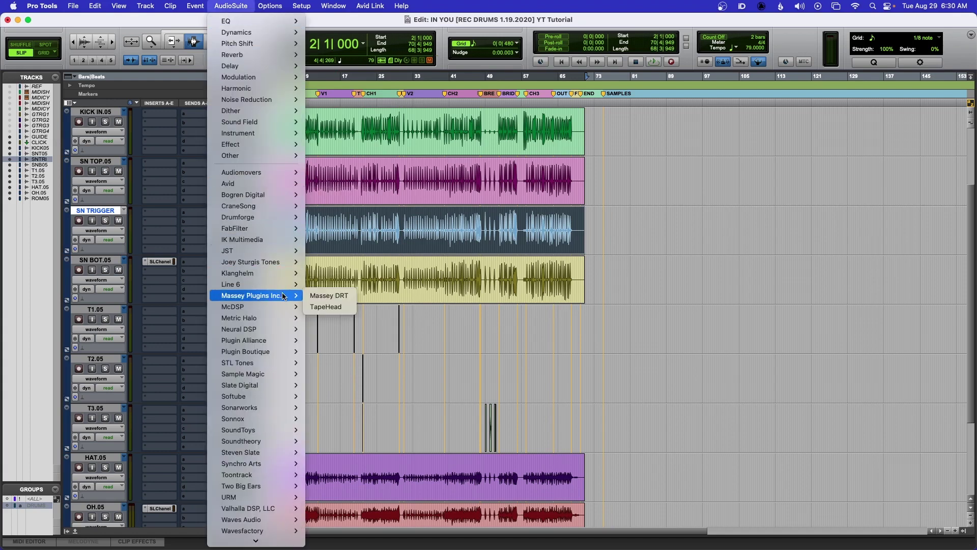
click(339, 300)
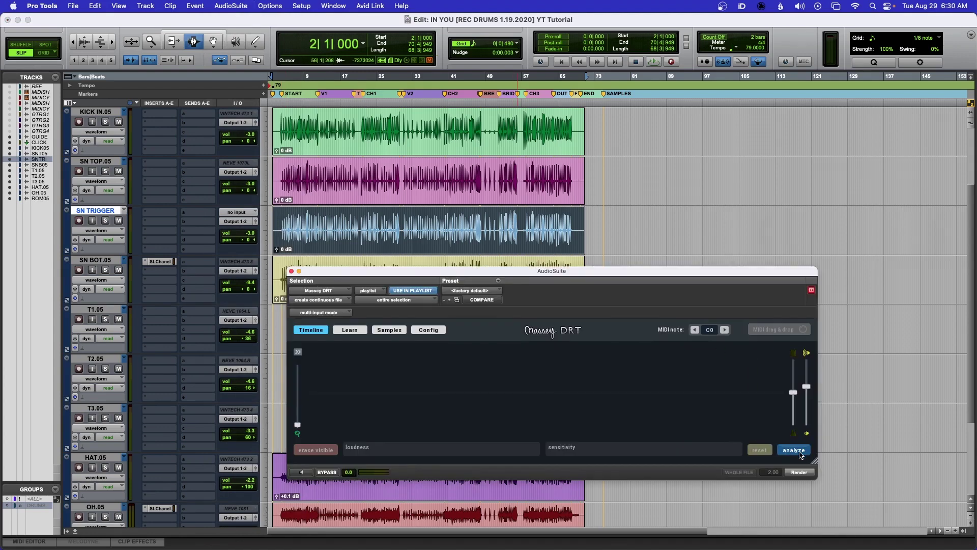
click(794, 450)
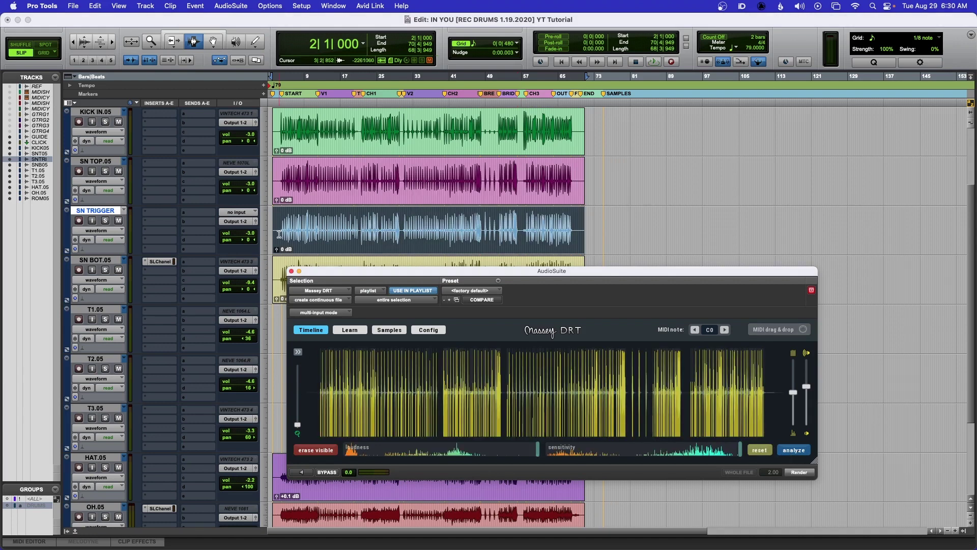
Step: Inspect the detected triggers in bars 3 to 10, then lower DRT's sensitivity to about 40% of its range with the whole clip selected
drag(280, 223, 313, 226)
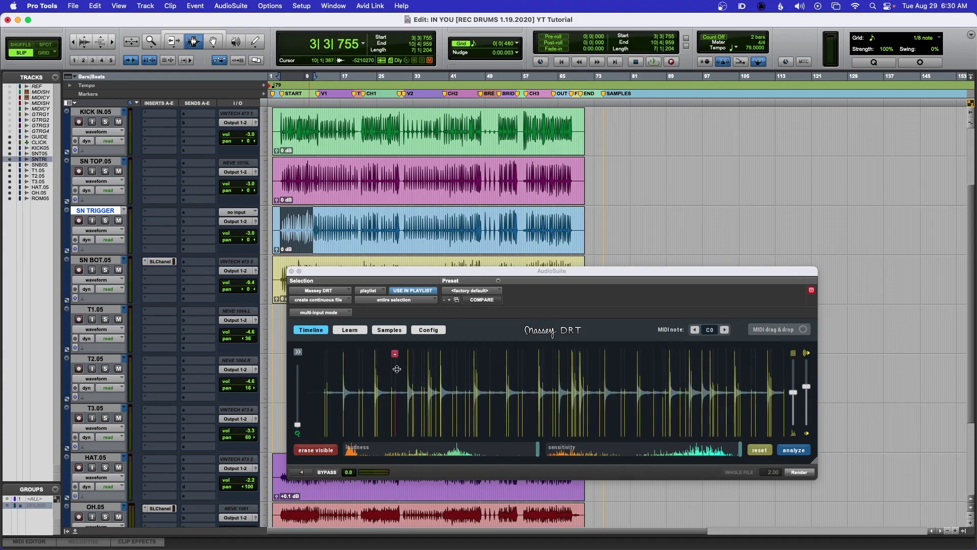
double_click(383, 220)
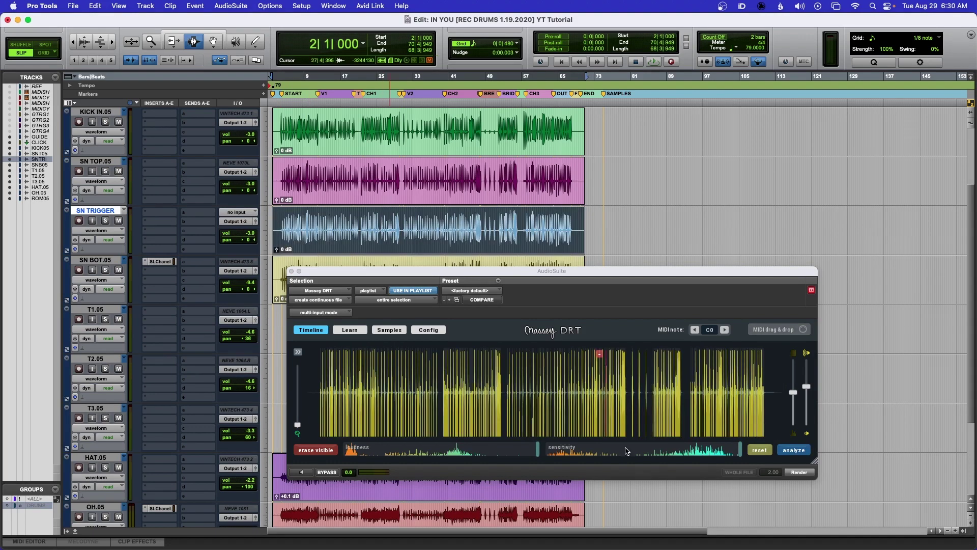
click(741, 454)
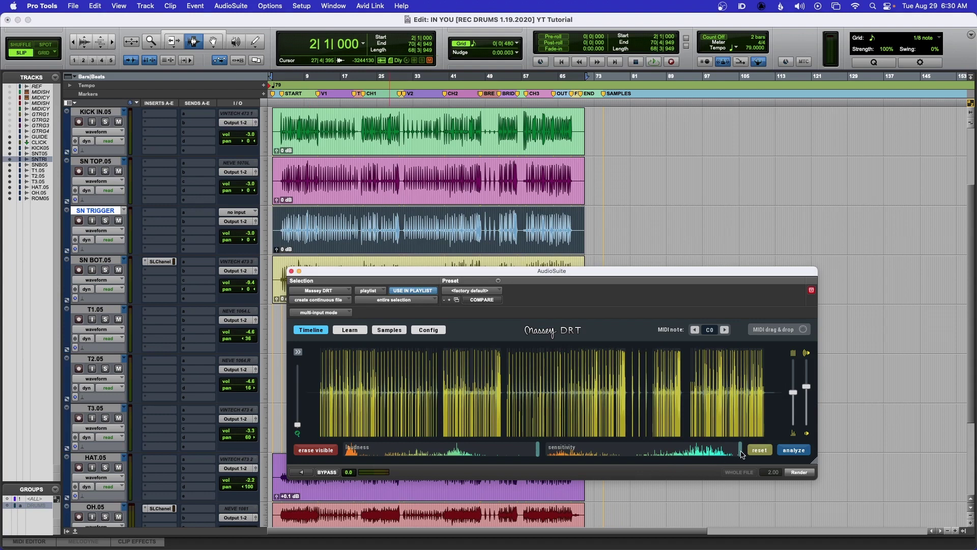
drag(741, 455, 629, 456)
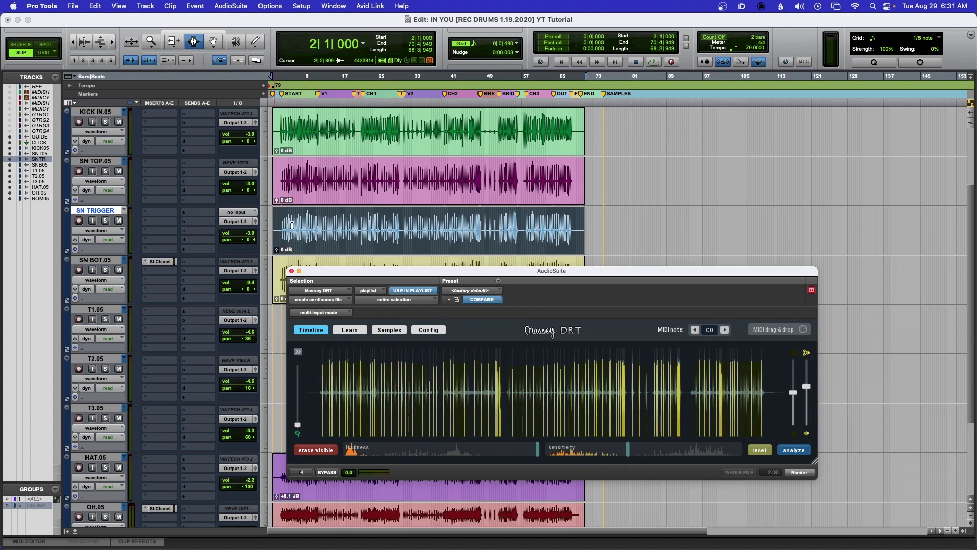
Step: Check the detected triggers on SN TRIGGER by selecting bars 3 to 7, then bars 7 to 10
click(279, 221)
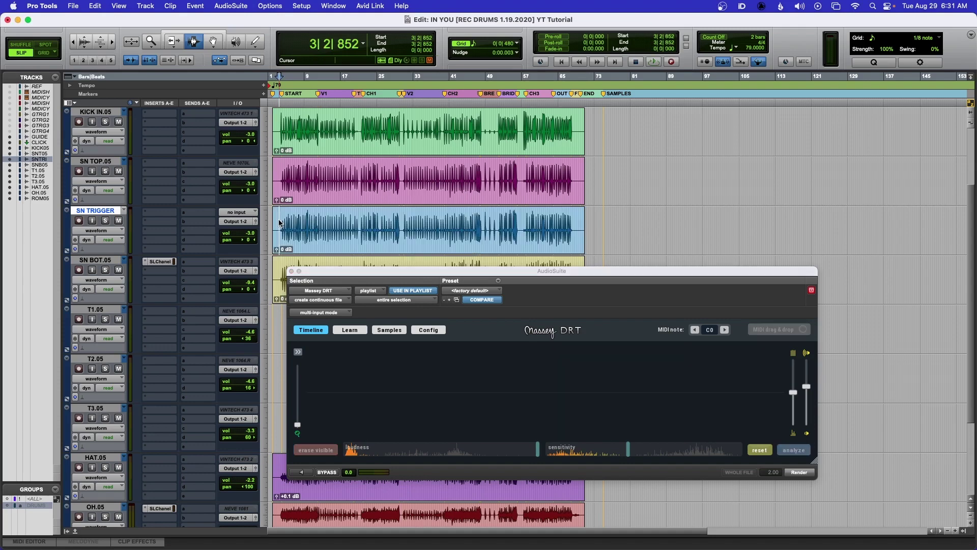
key(super+bracketright)
key(super+bracketright)
key(super+bracketright)
key(super+bracketright)
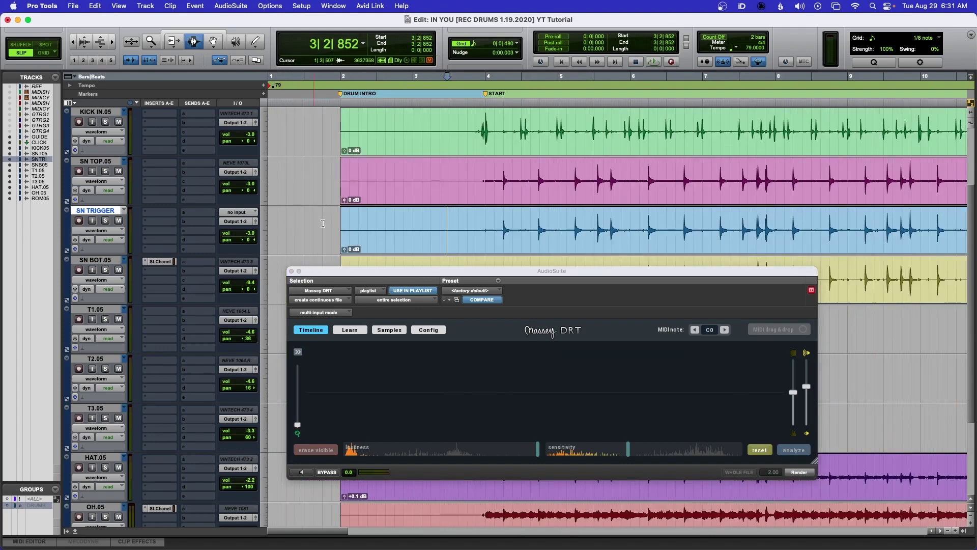
scroll(367, 229, right, 5)
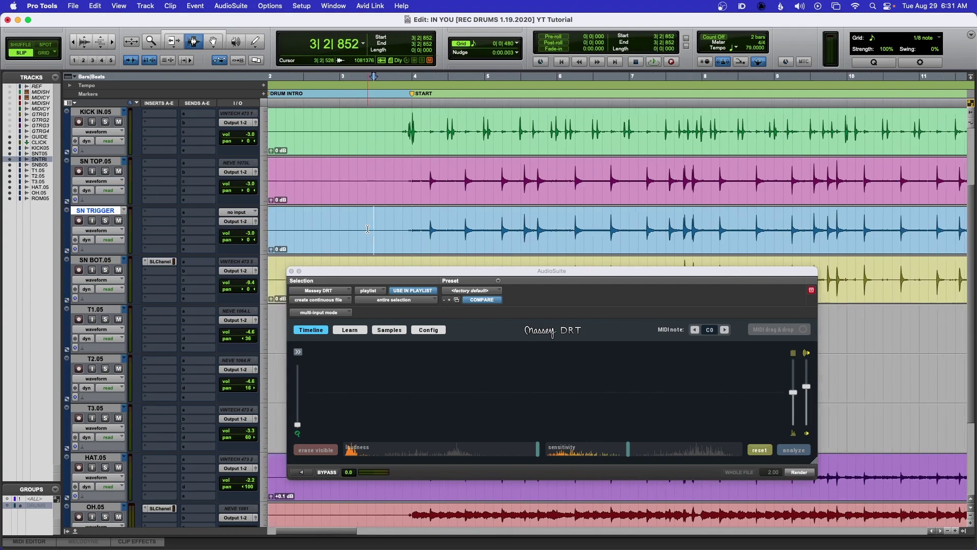
drag(352, 226, 615, 227)
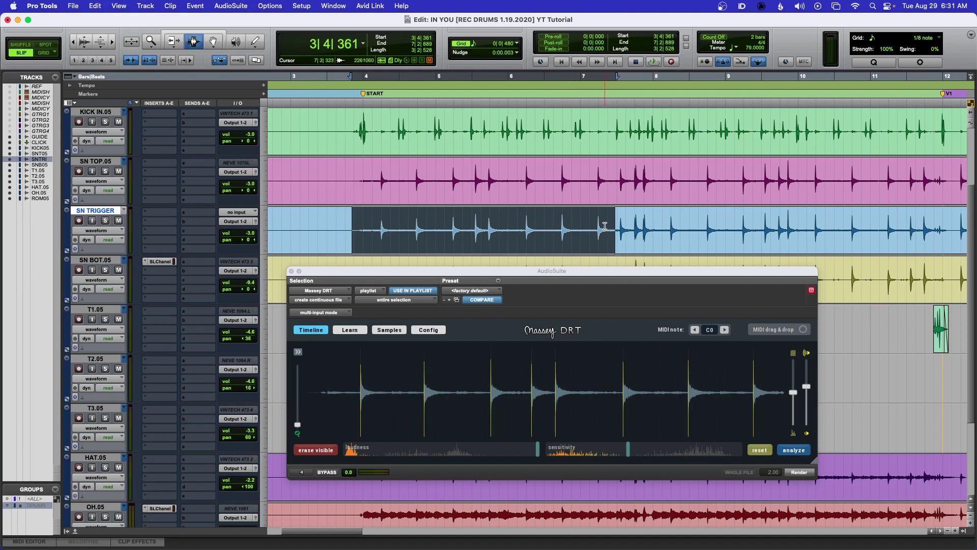
drag(594, 225, 831, 229)
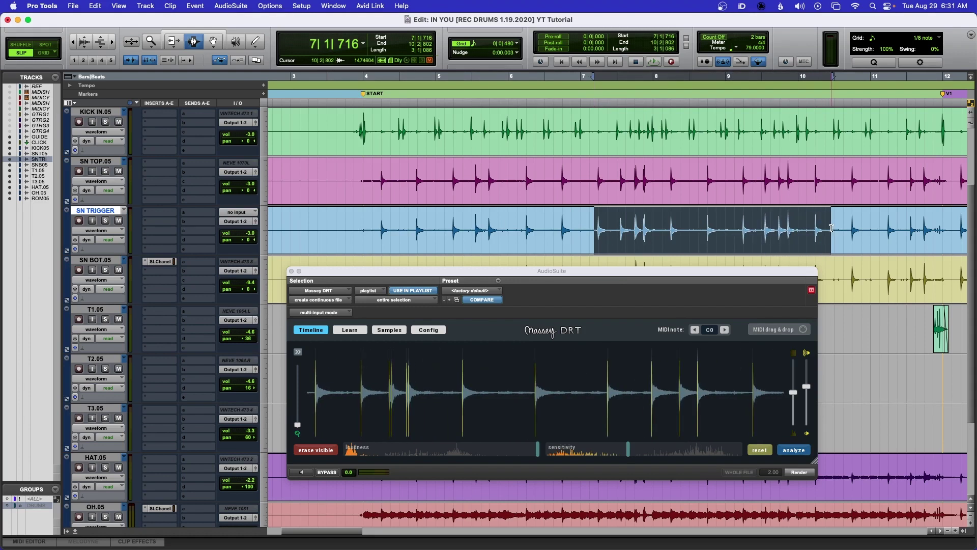
Step: Select the two close snare hits from late bar 7 to the start of bar 8 and play them to check for double triggers
click(410, 386)
drag(633, 226, 660, 227)
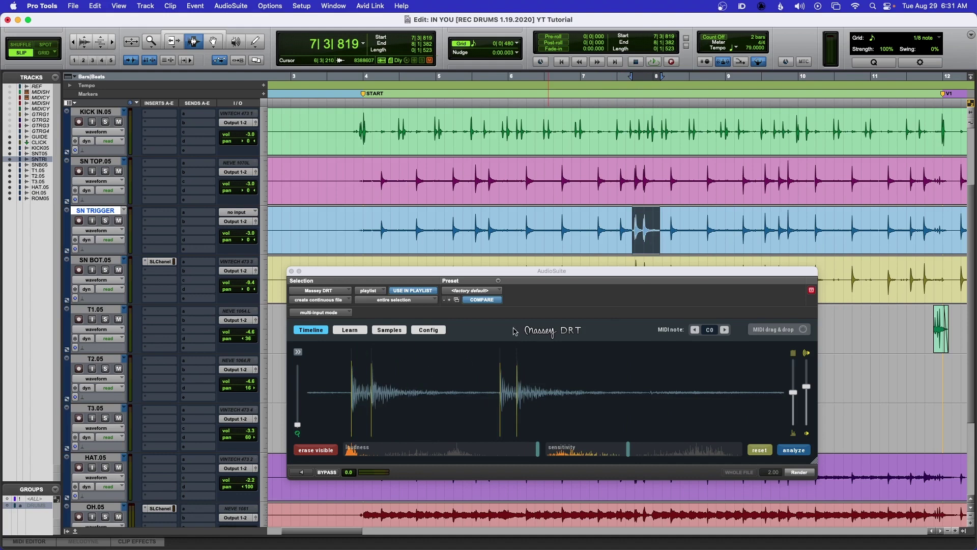
key(space)
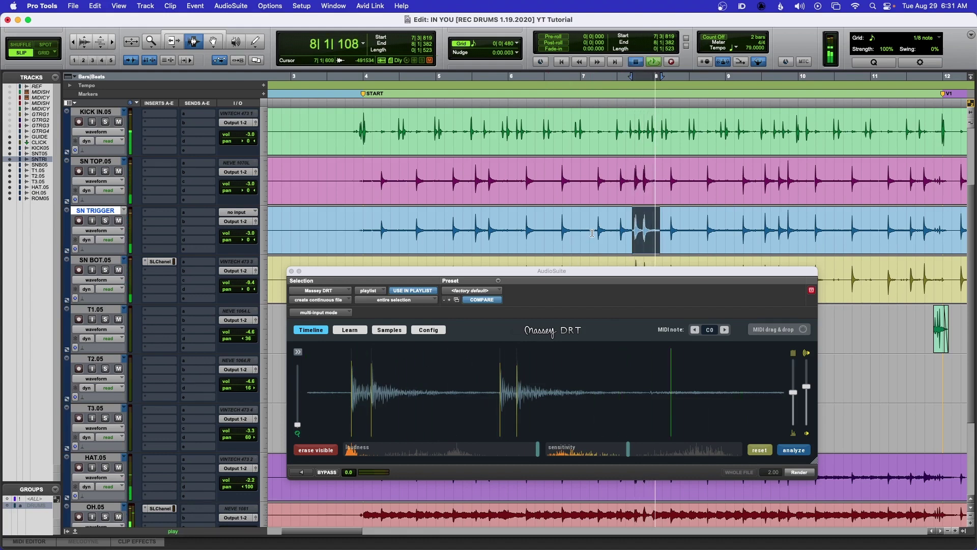
key(space)
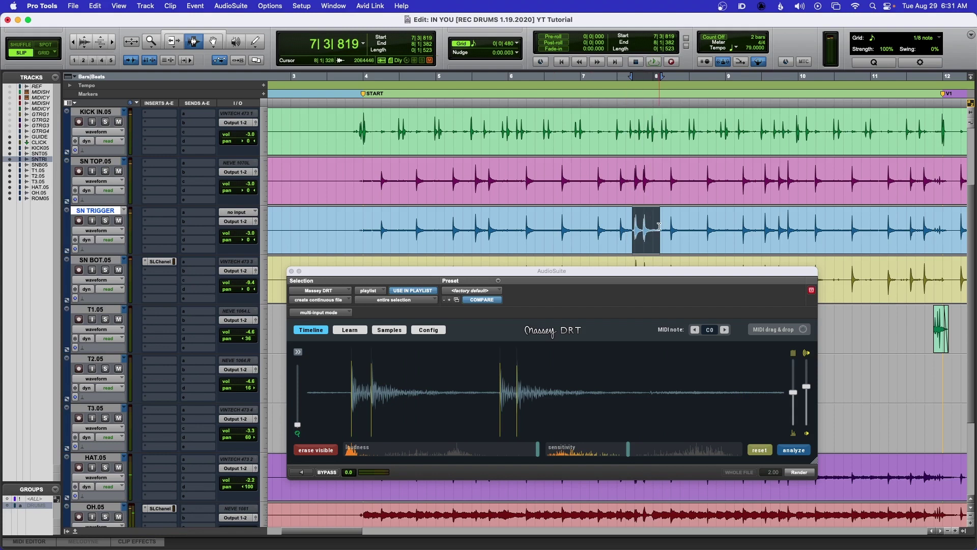
Step: Check the SN TRIGGER hits in bars 8 to 12, play late bar 11 into bar 12, and delete the false trigger after the second hit
scroll(430, 261, right, 5)
drag(373, 225, 659, 236)
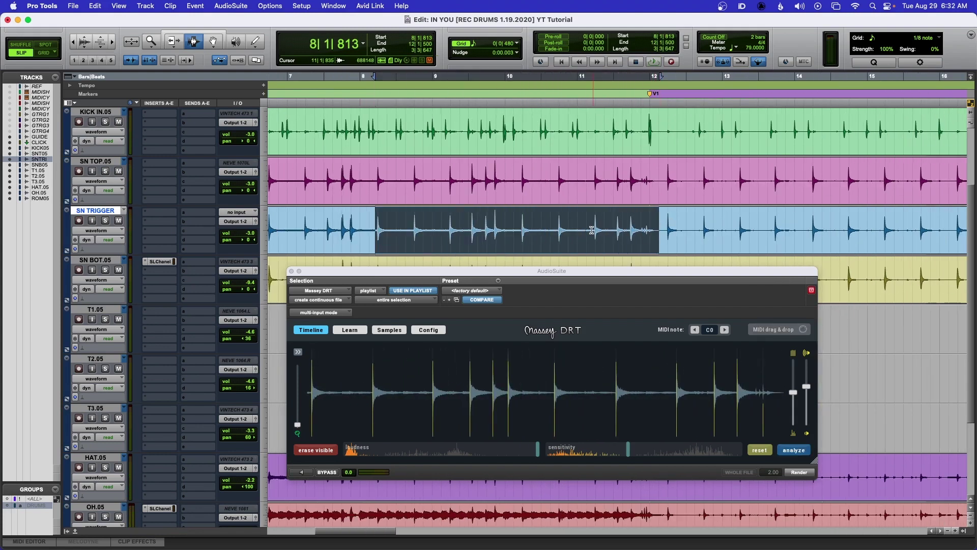
scroll(592, 230, right, 2)
drag(516, 225, 577, 227)
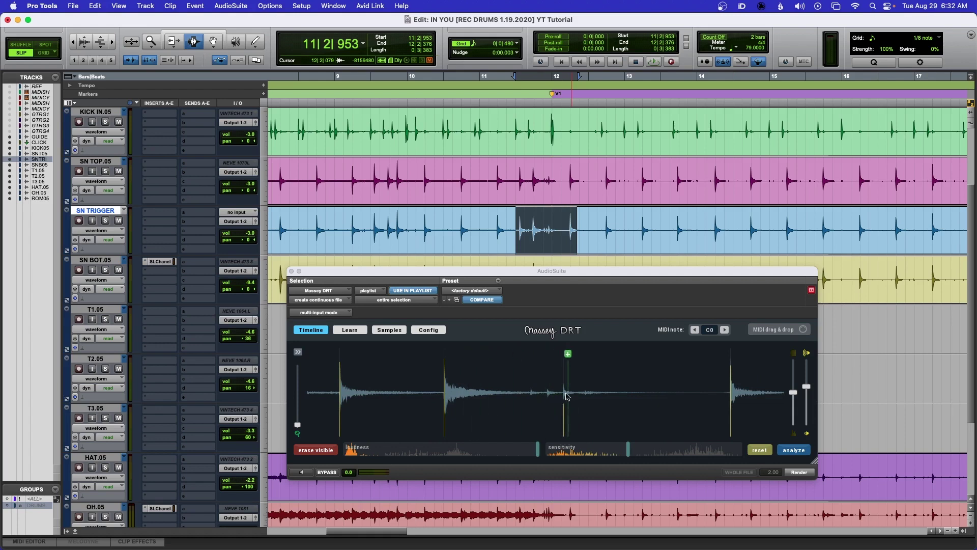
key(space)
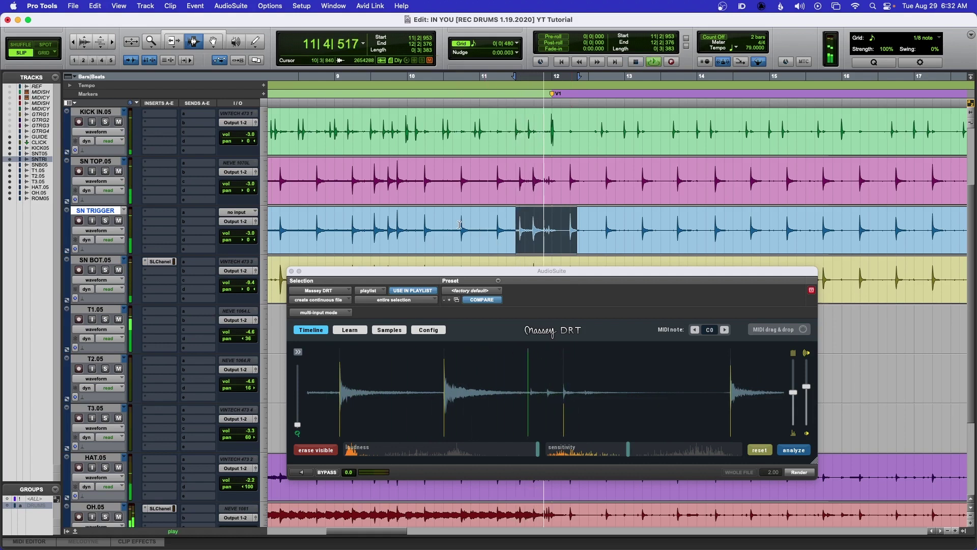
key(space)
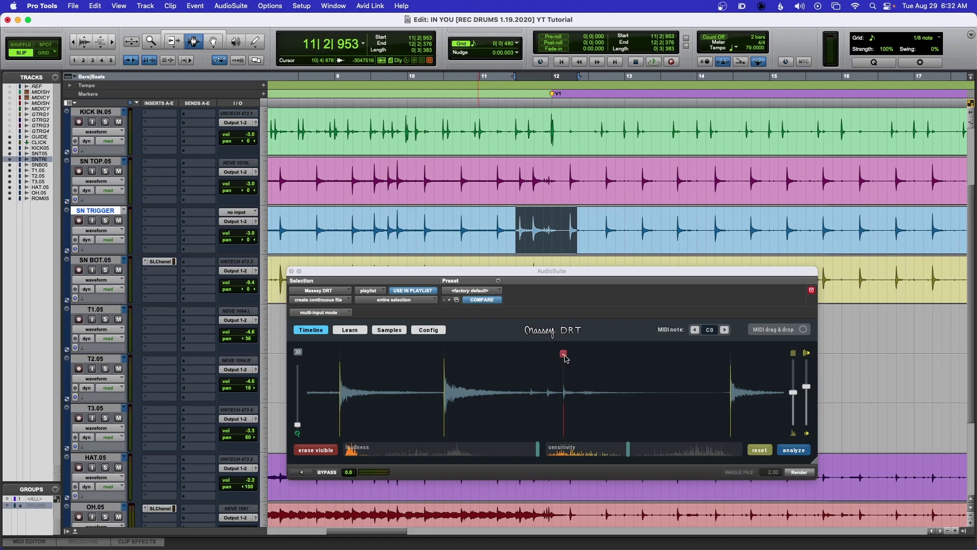
click(565, 357)
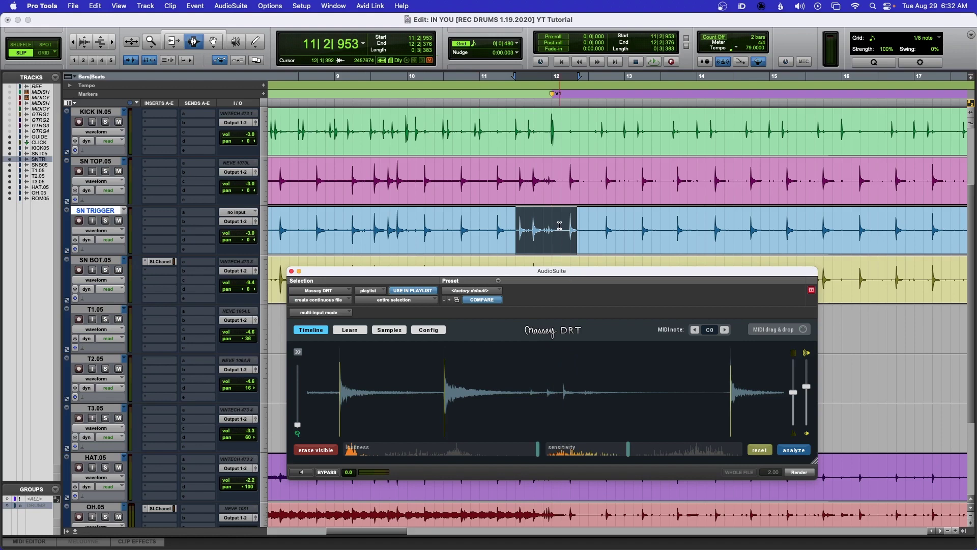
Step: Inspect the detected triggers on SN TRIGGER from bar 12 to bar 20, playing bars 19 to 20 to verify the quiet hit
scroll(540, 223, right, 3)
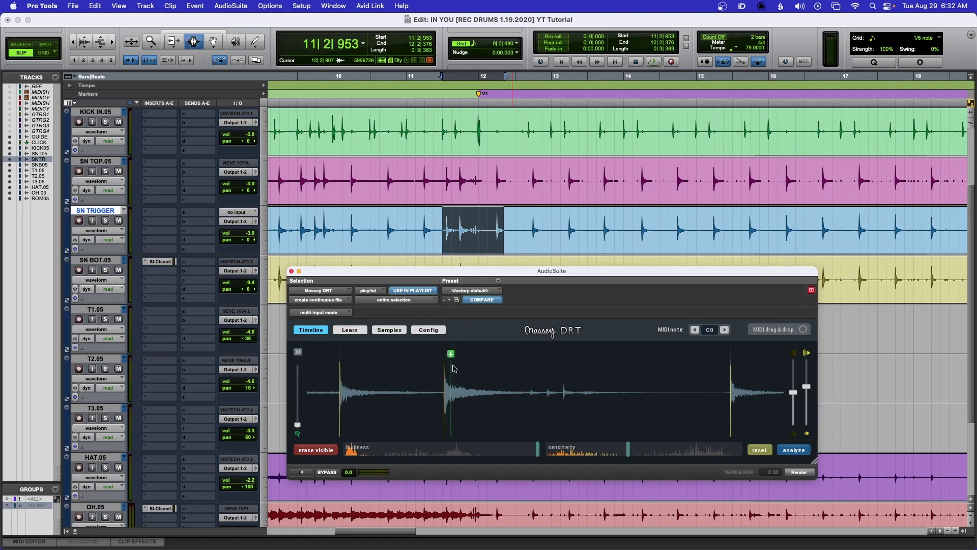
drag(490, 226, 830, 218)
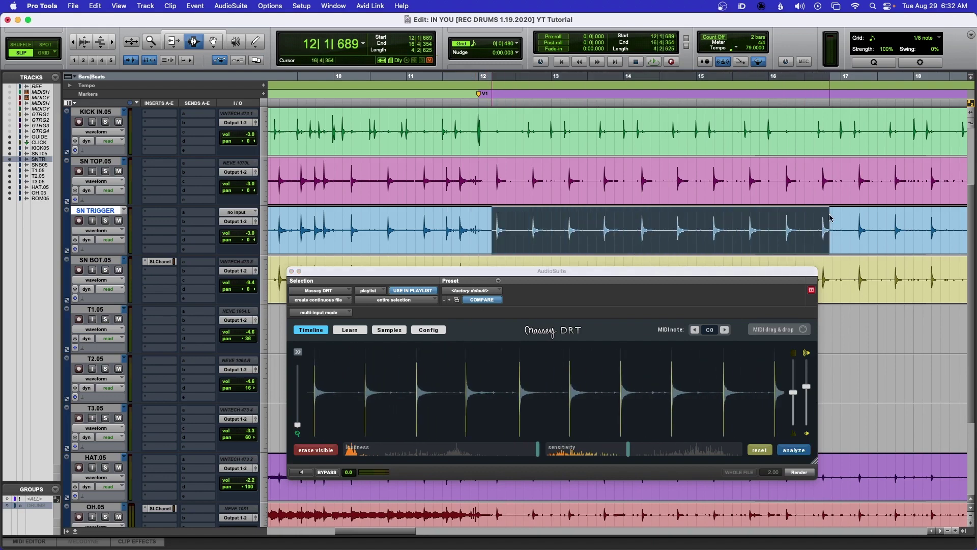
scroll(725, 218, right, 5)
drag(451, 228, 758, 228)
scroll(629, 234, right, 2)
drag(482, 223, 608, 224)
key(space)
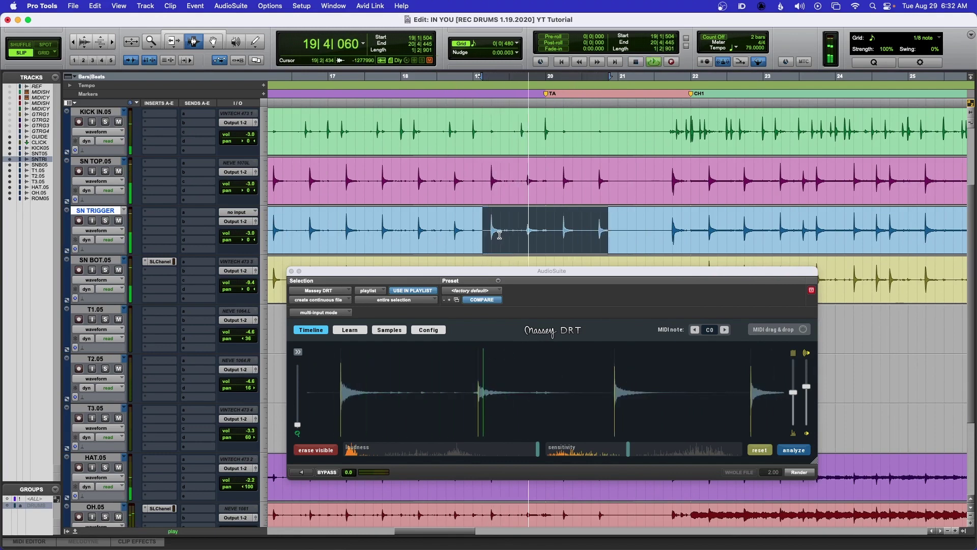
key(space)
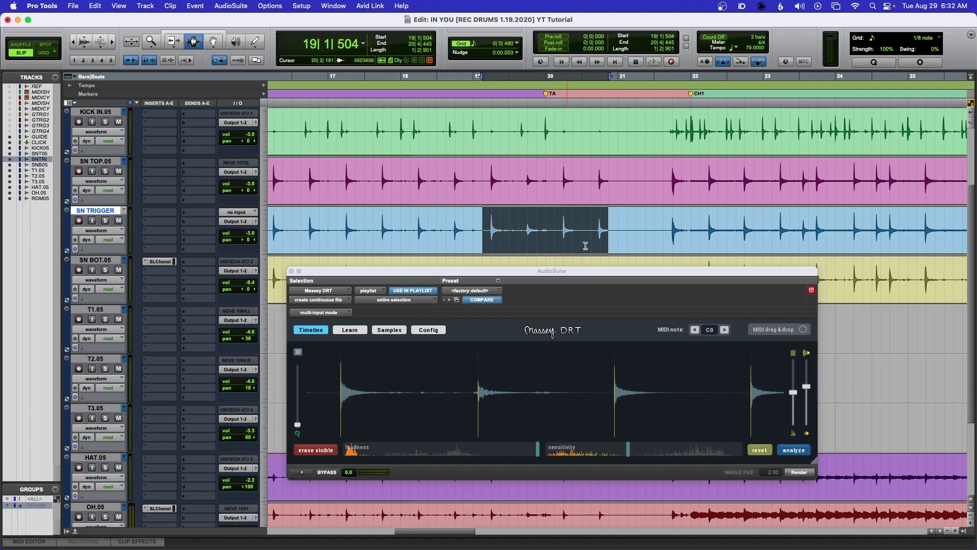
Step: Select the snare hits from mid bar 21 to early bar 22 on SN TRIGGER and play them to check the double trigger
click(644, 223)
scroll(469, 220, right, 5)
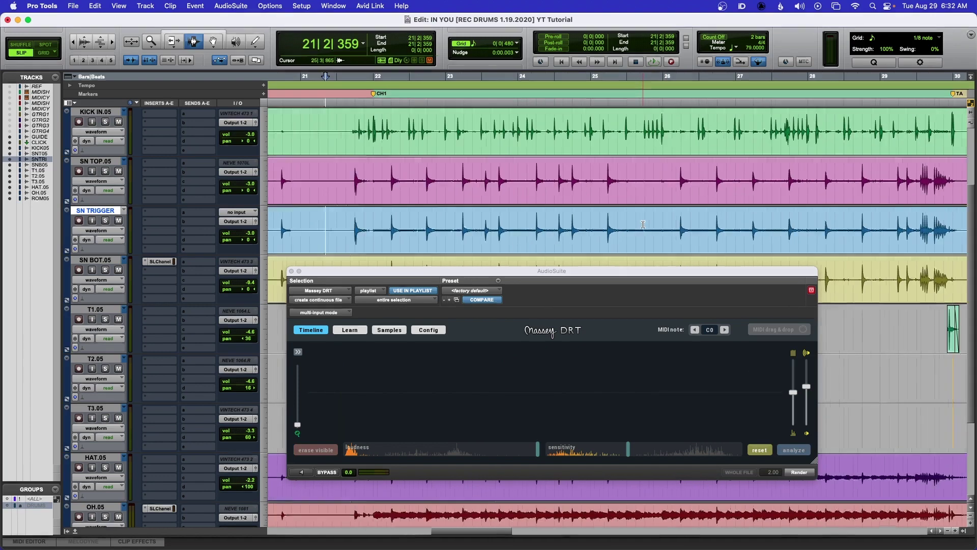
drag(338, 218, 414, 221)
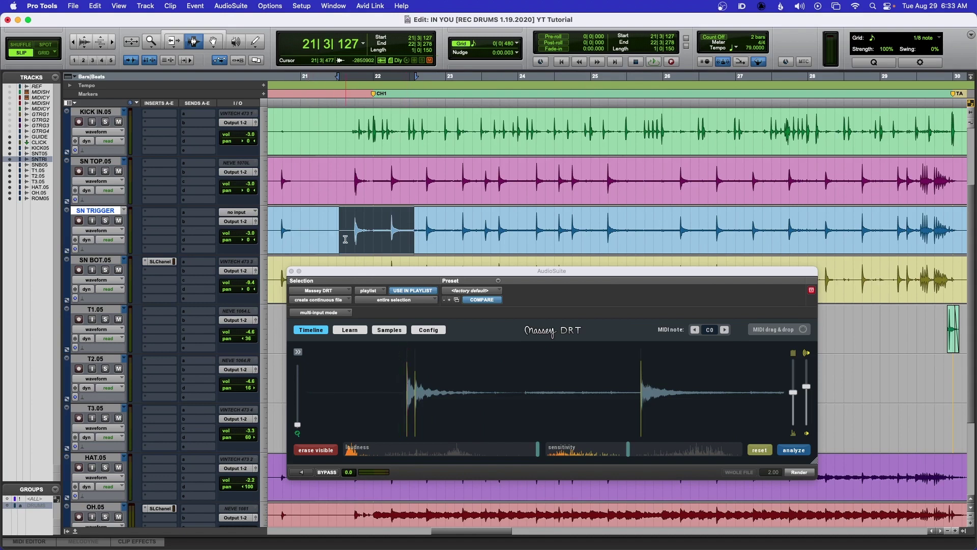
key(space)
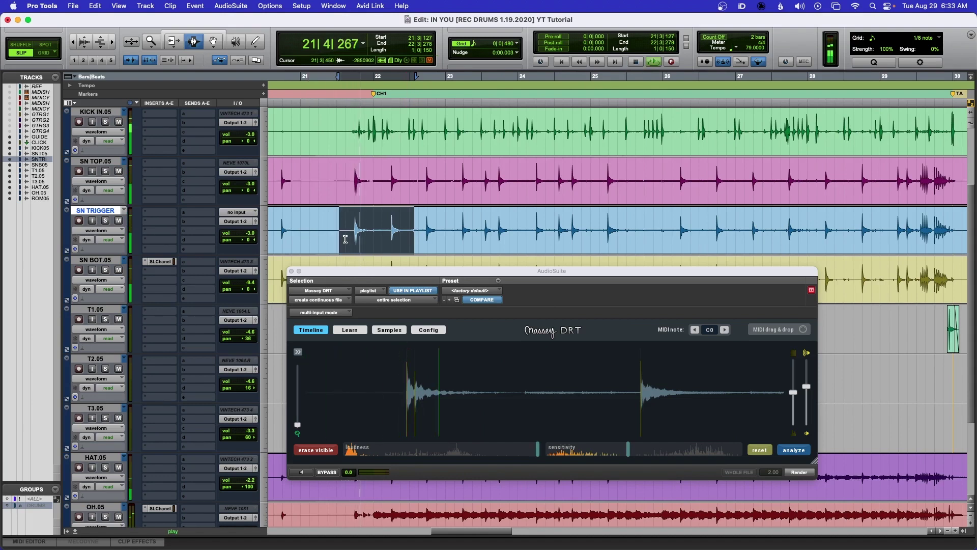
key(space)
Step: Check the detected triggers on SN TRIGGER by selecting bars 22 to 26, then bars 26 to 29
drag(389, 230, 709, 233)
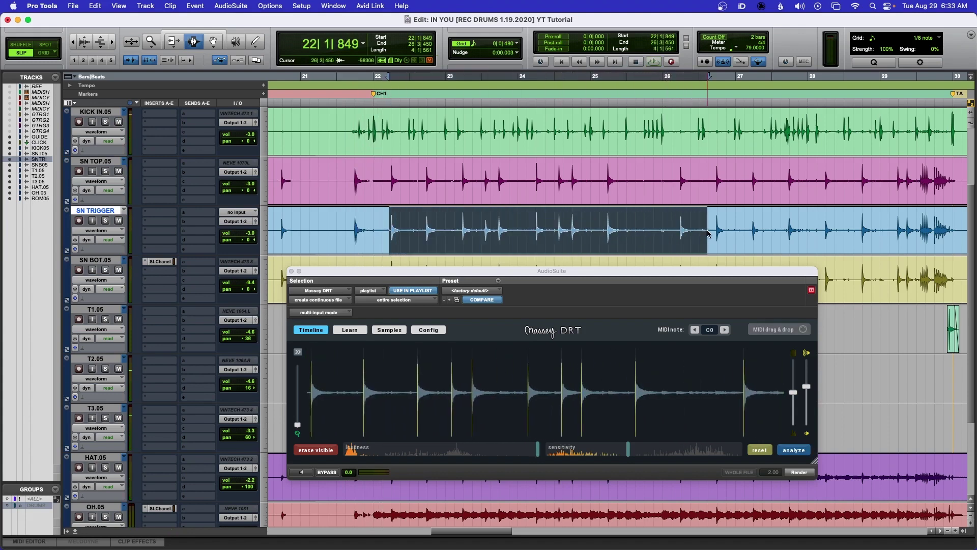
scroll(589, 223, right, 10)
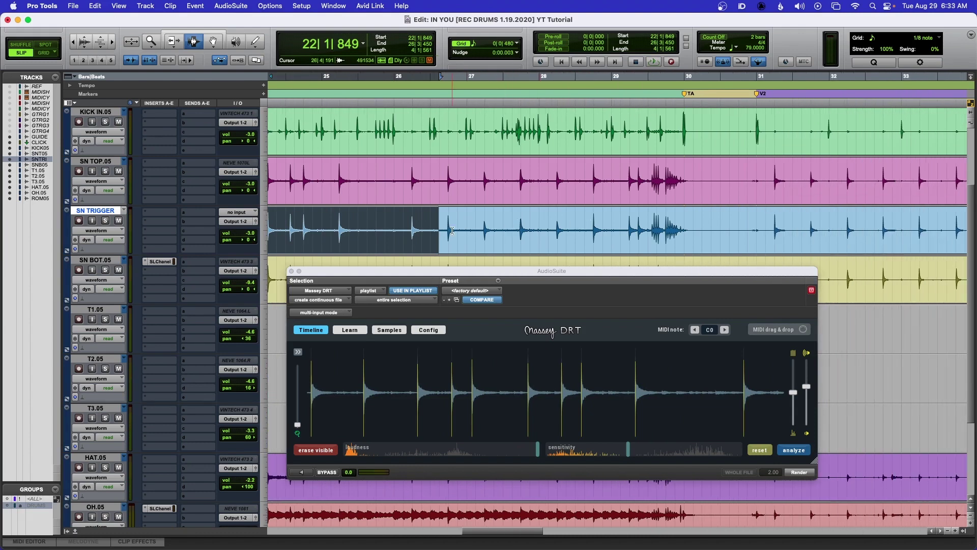
scroll(452, 230, right, 1)
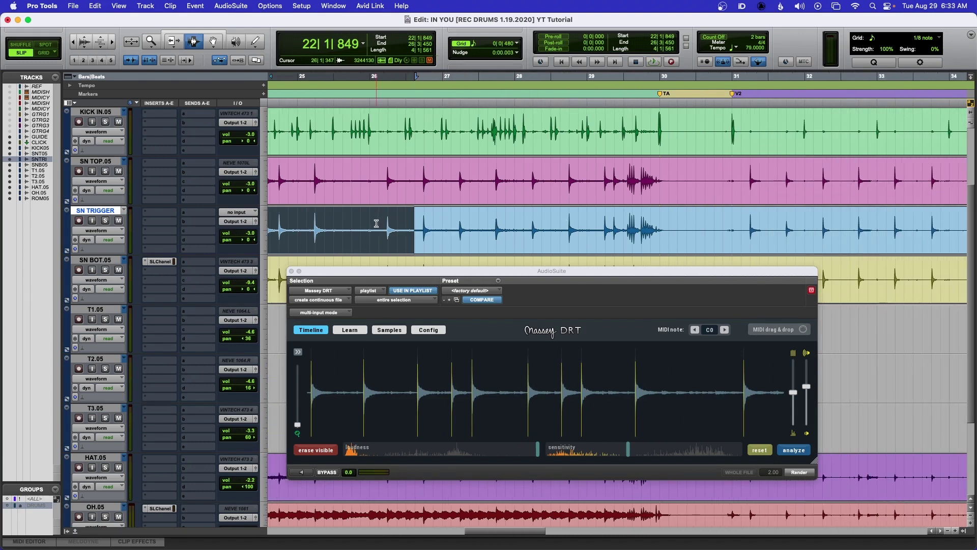
drag(376, 224, 618, 220)
scroll(623, 219, right, 4)
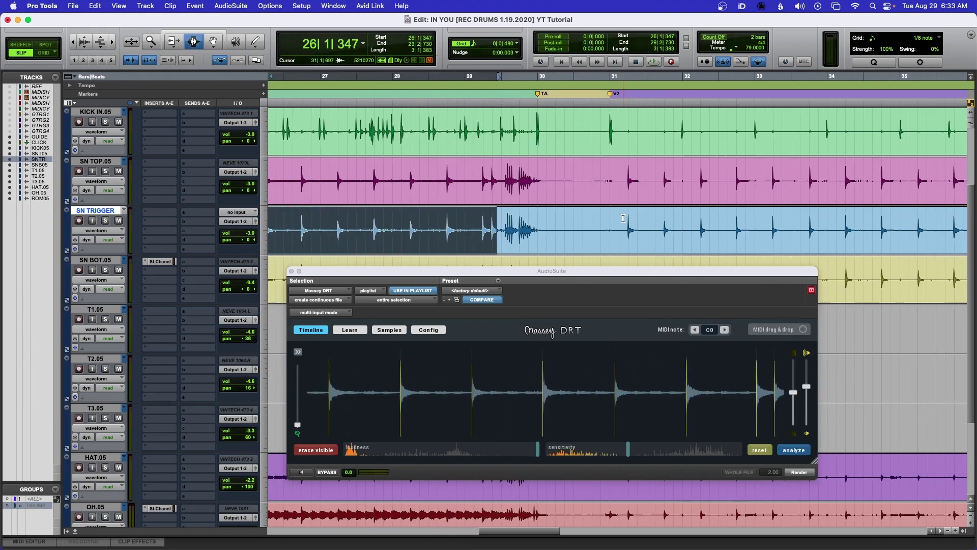
Step: Select the snare fill from bar 29 to the start of bar 30 and play it twice against its detected triggers
scroll(623, 218, right, 3)
drag(400, 222, 449, 229)
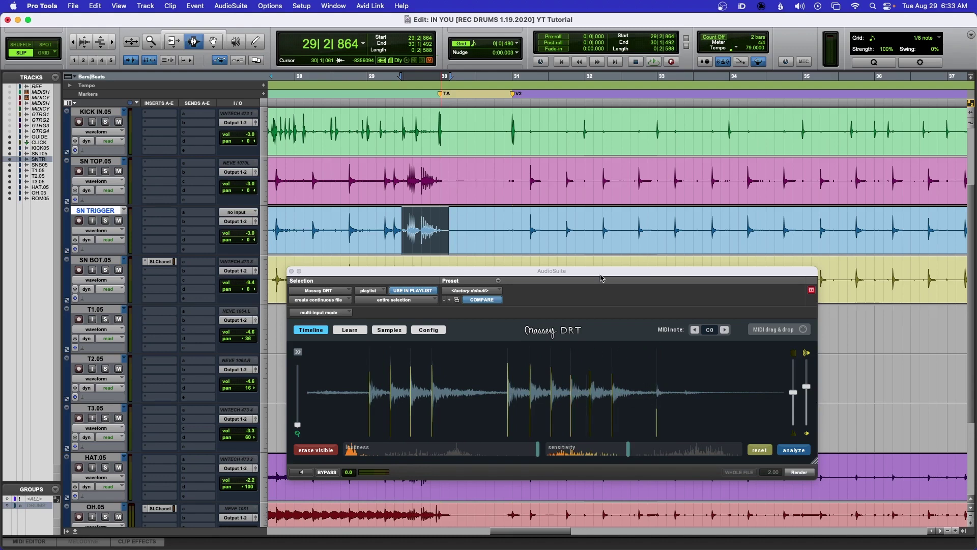
key(space)
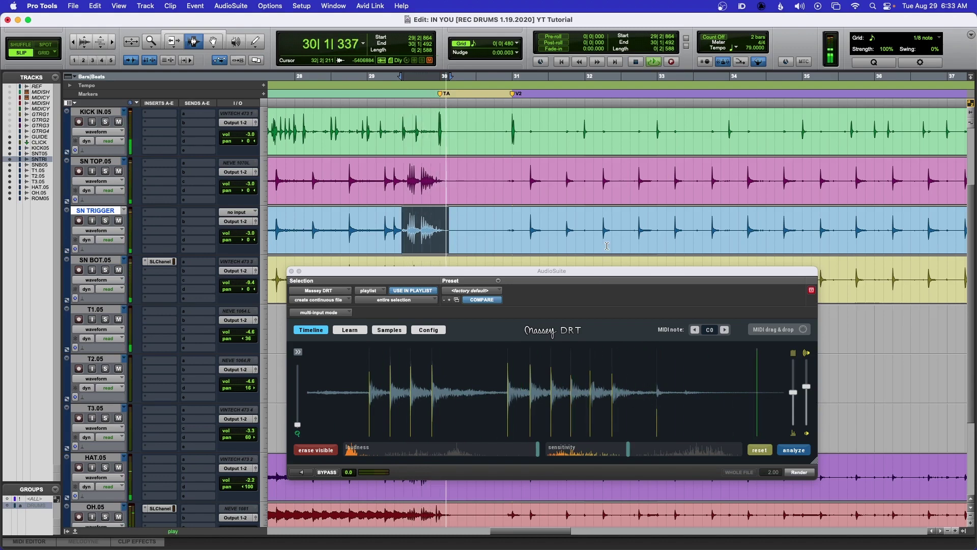
key(space)
key(space)
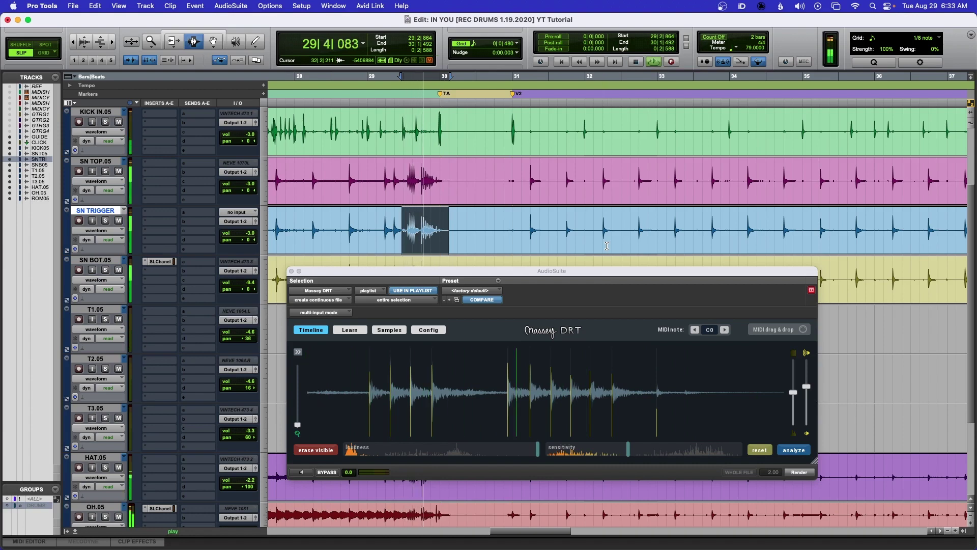
key(space)
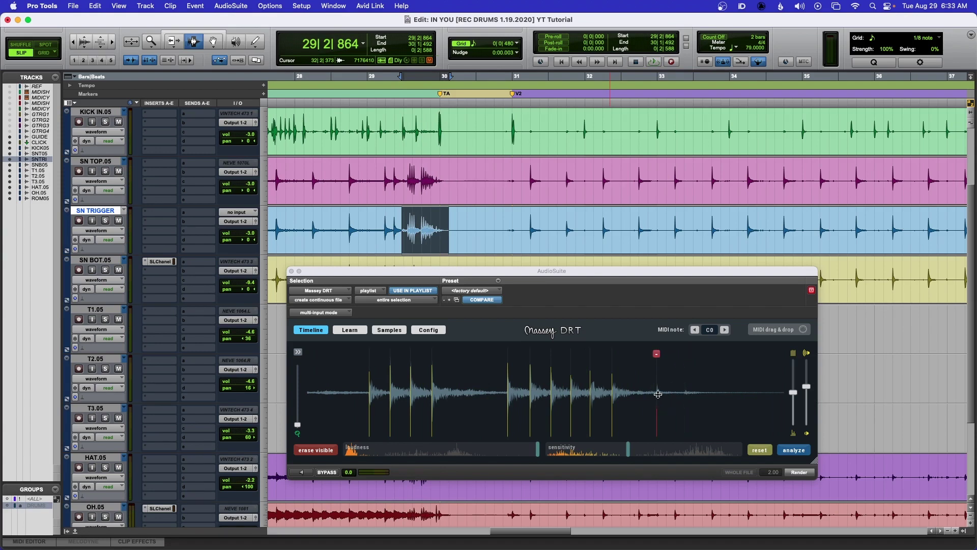
Step: Select the tom hit on T1.05 near the end of bar 29 and delete the false snare trigger detected there
drag(555, 272, 550, 360)
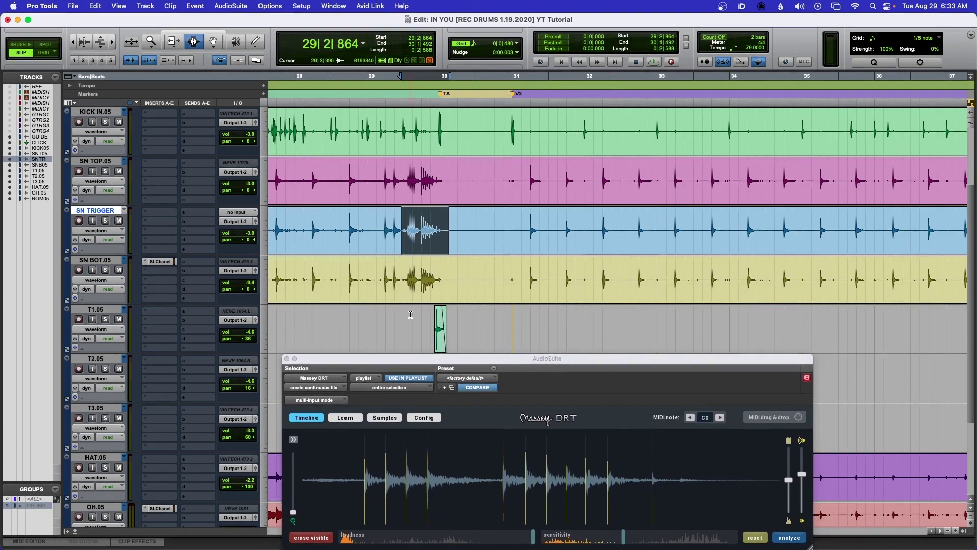
scroll(411, 315, down, 4)
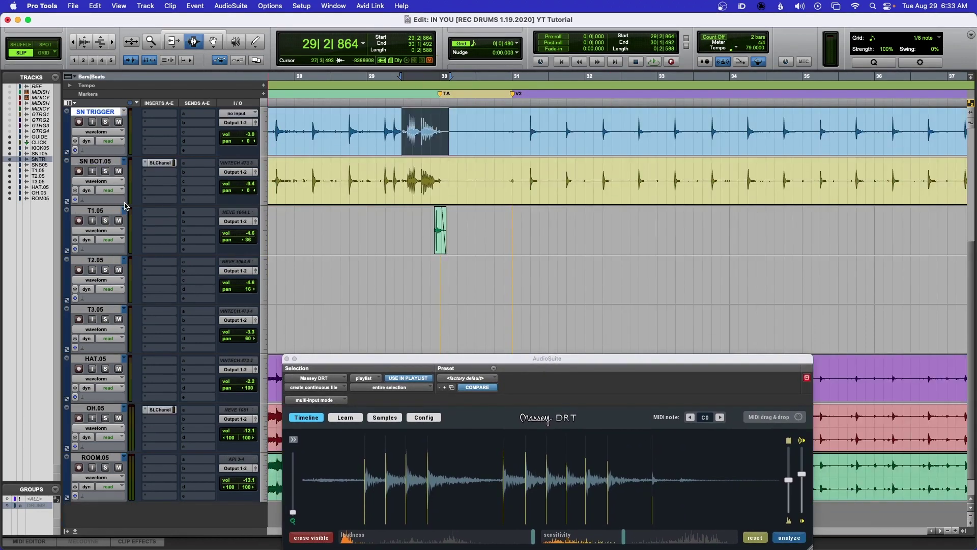
click(439, 227)
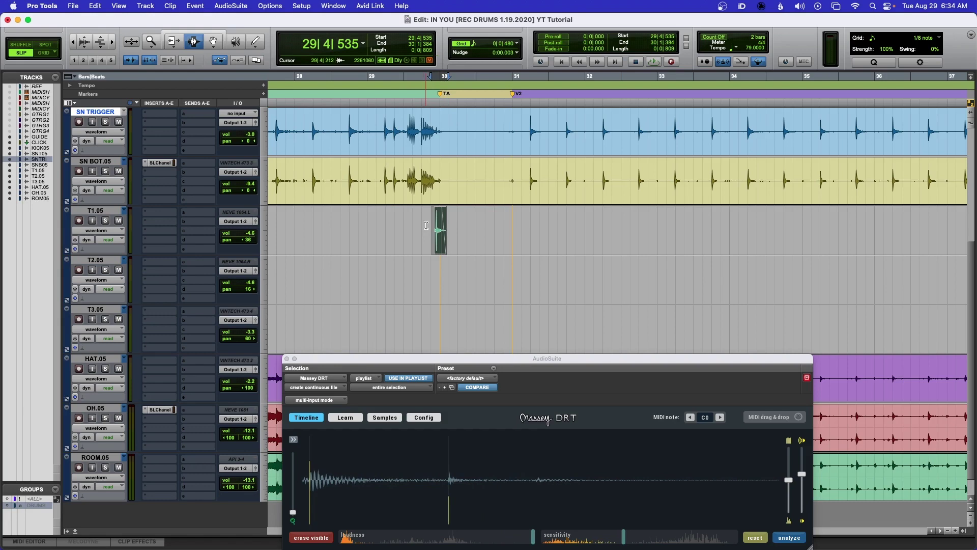
click(427, 225)
scroll(427, 225, up, 6)
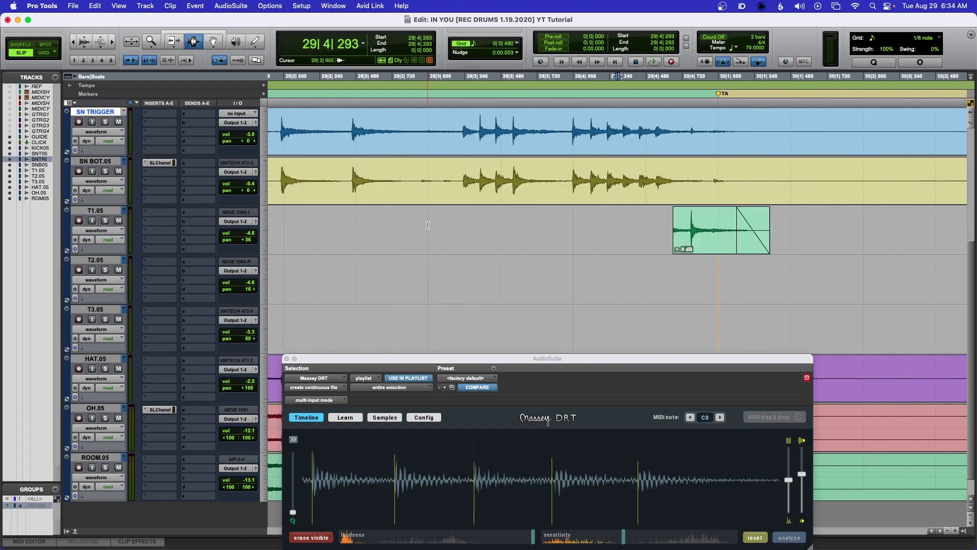
drag(518, 221, 528, 222)
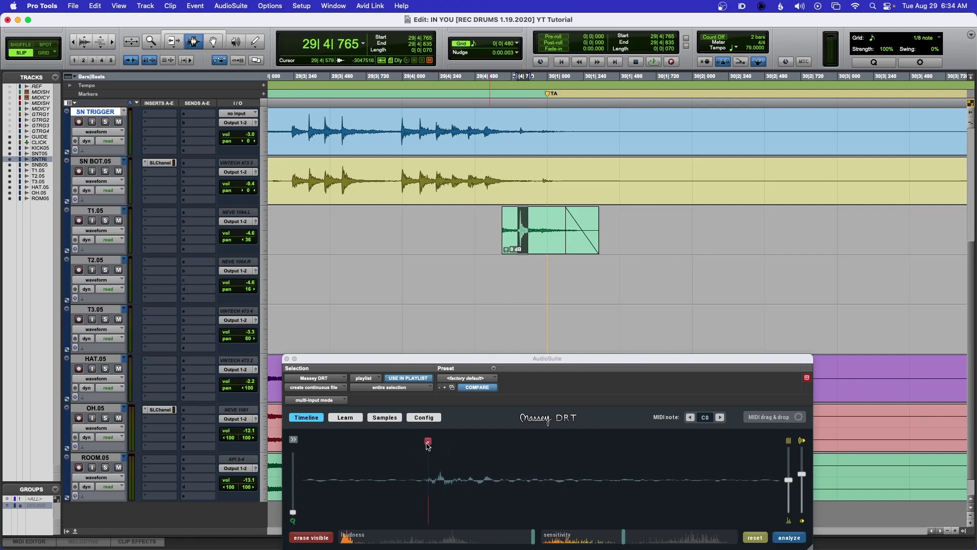
click(428, 442)
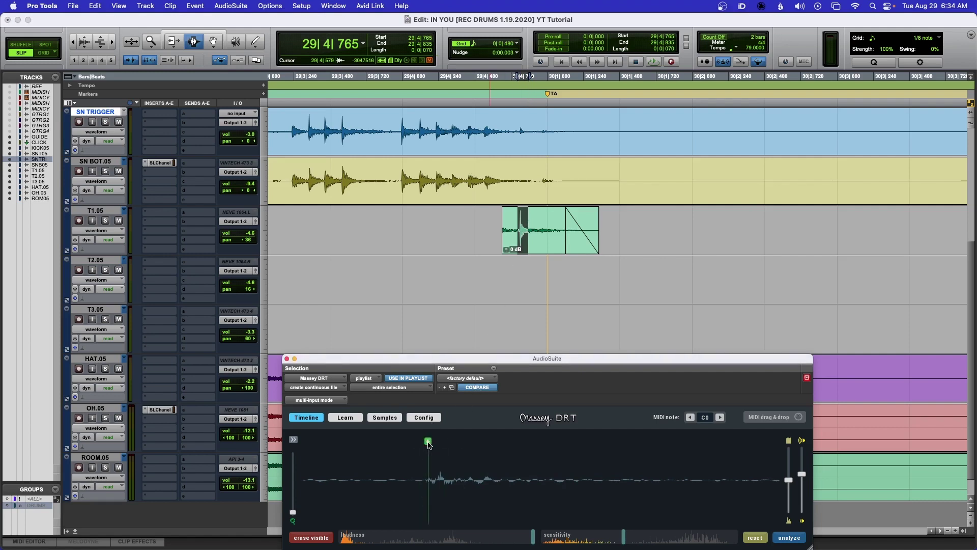
Step: Recheck the triggers of the bar 29 fill on SN TRIGGER, first its second half, then the whole fill
click(462, 228)
drag(400, 127, 574, 128)
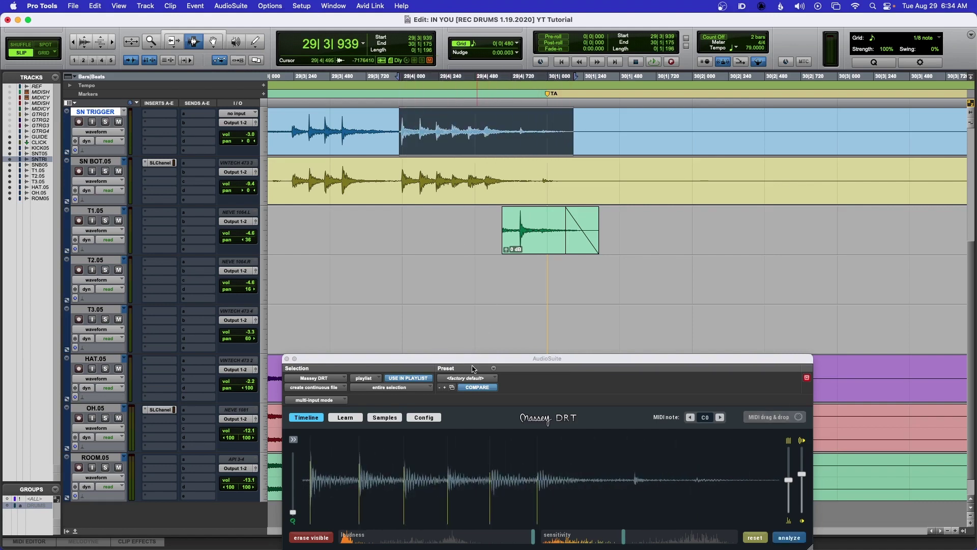
drag(473, 362, 469, 223)
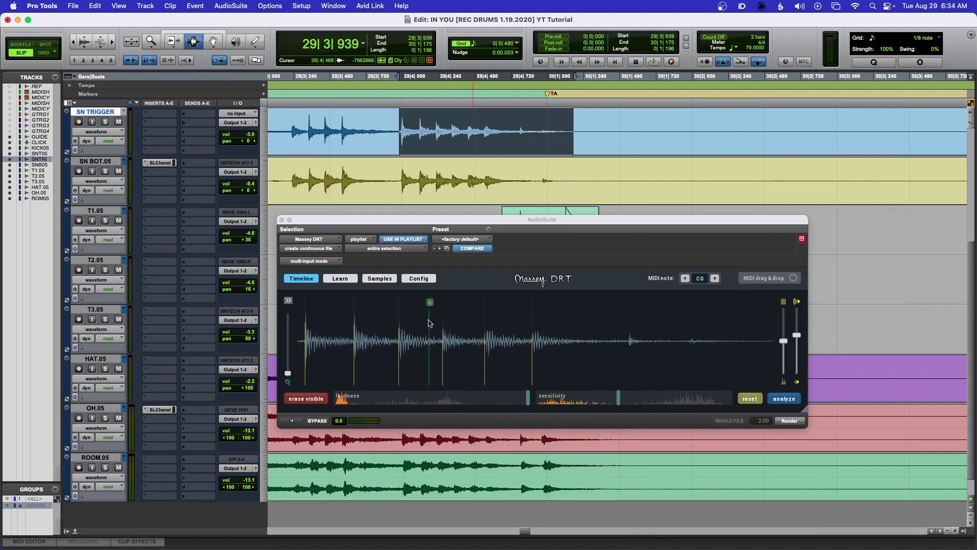
key(super+bracketleft)
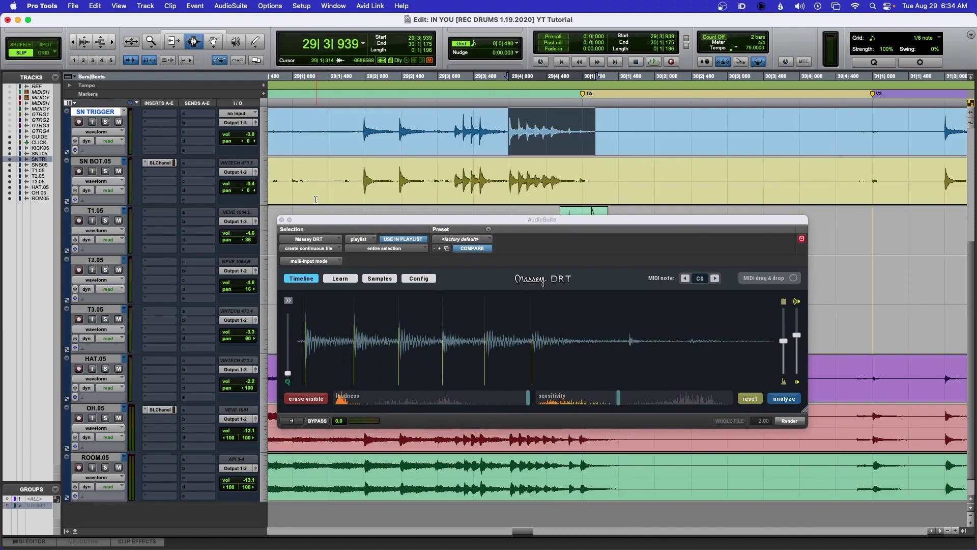
drag(448, 128, 595, 125)
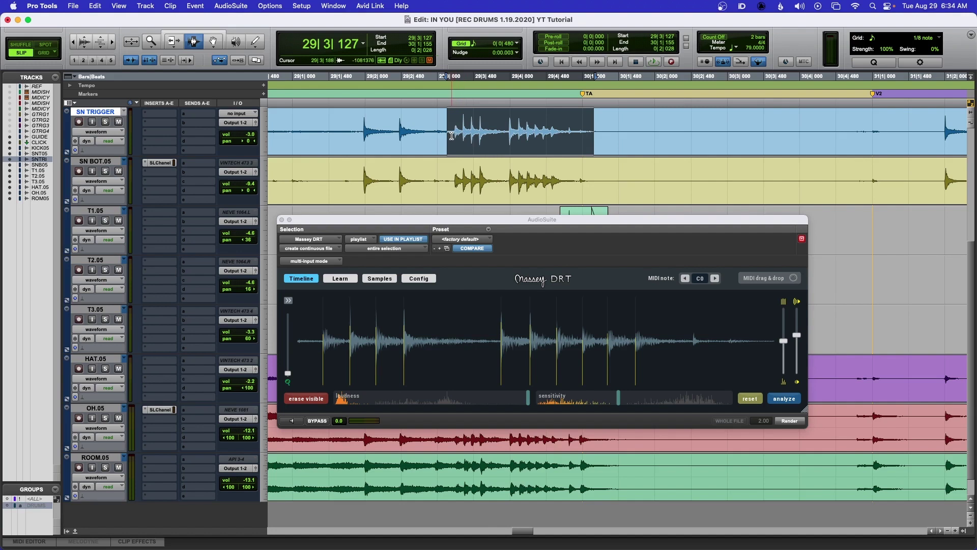
Step: Continue checking the SN TRIGGER hits beyond bar 30, including playback of the fast fill in bars 43 to 44
key(super+bracketleft)
key(super+bracketleft)
key(super+bracketleft)
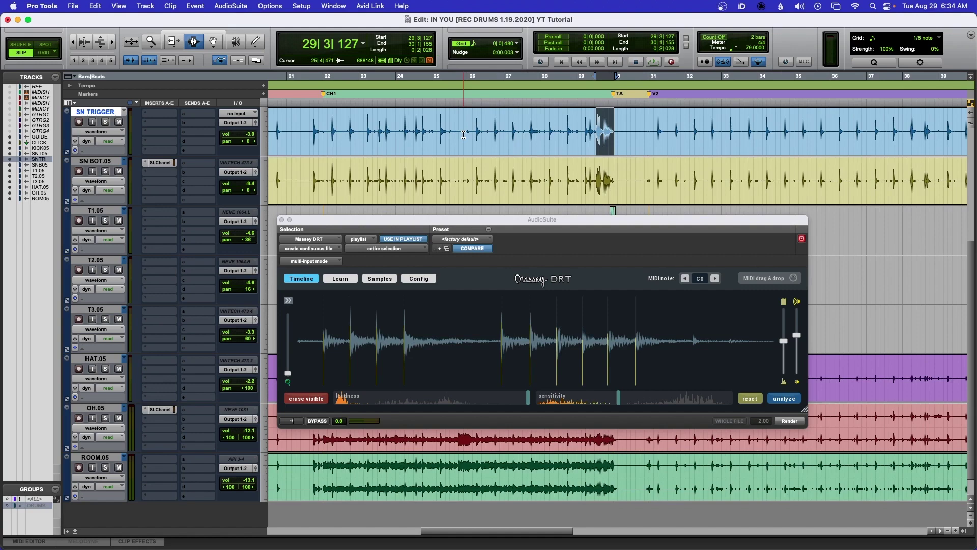
scroll(468, 131, right, 5)
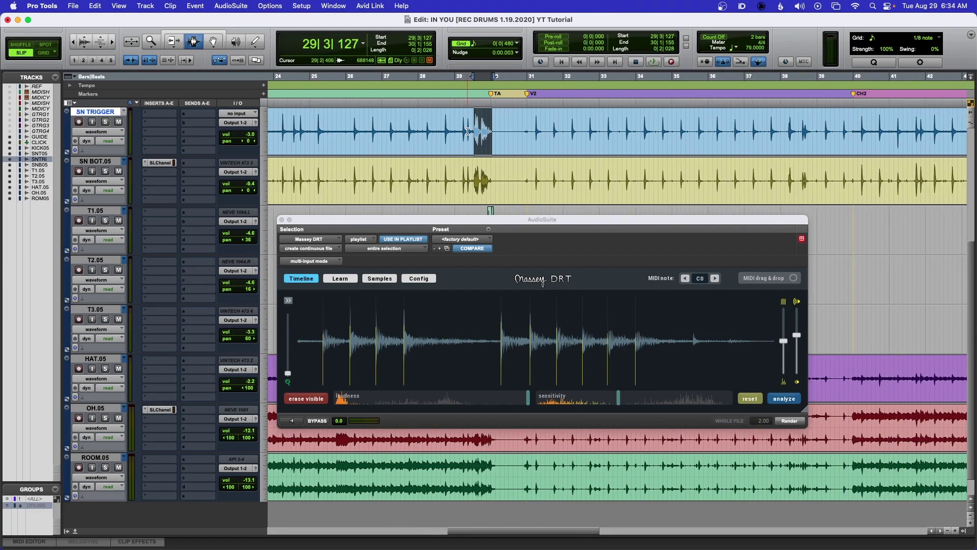
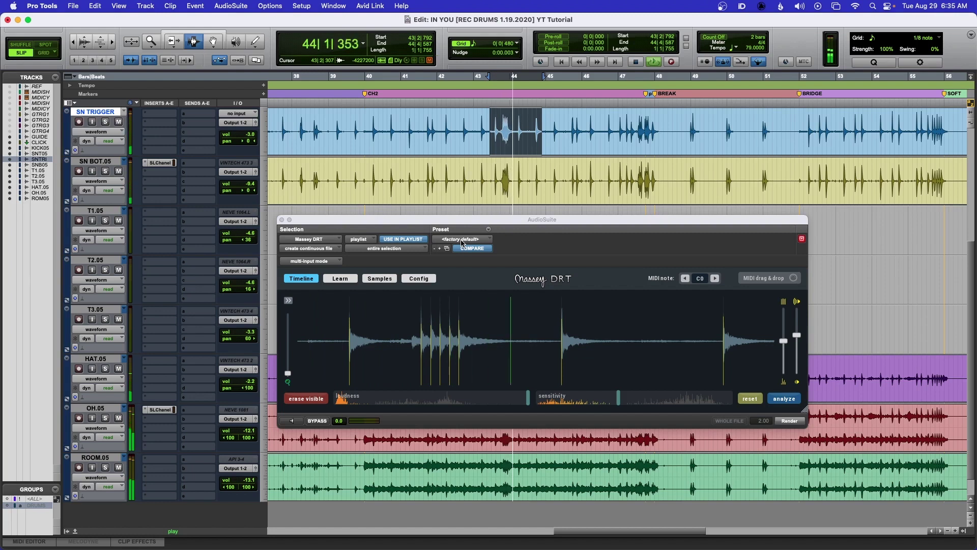
key(space)
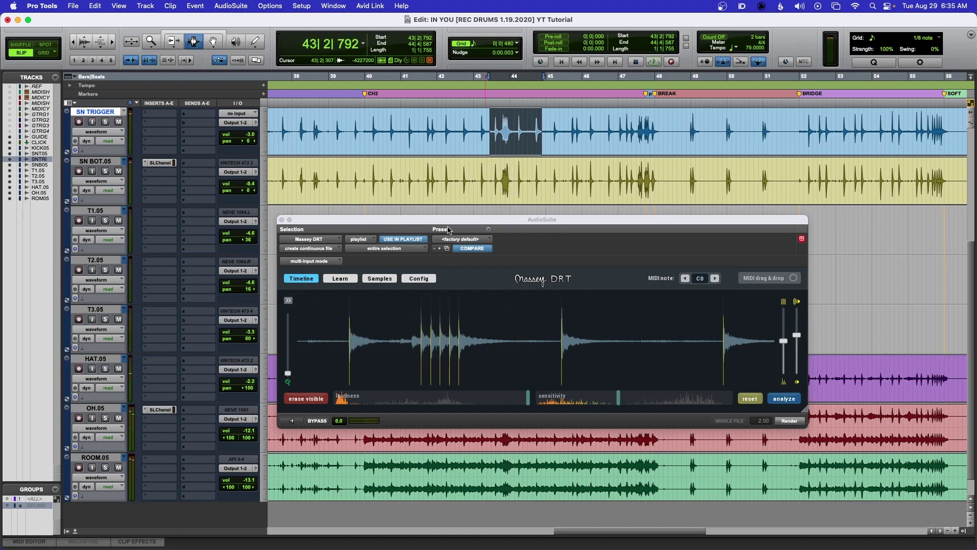
scroll(450, 183, right, 5)
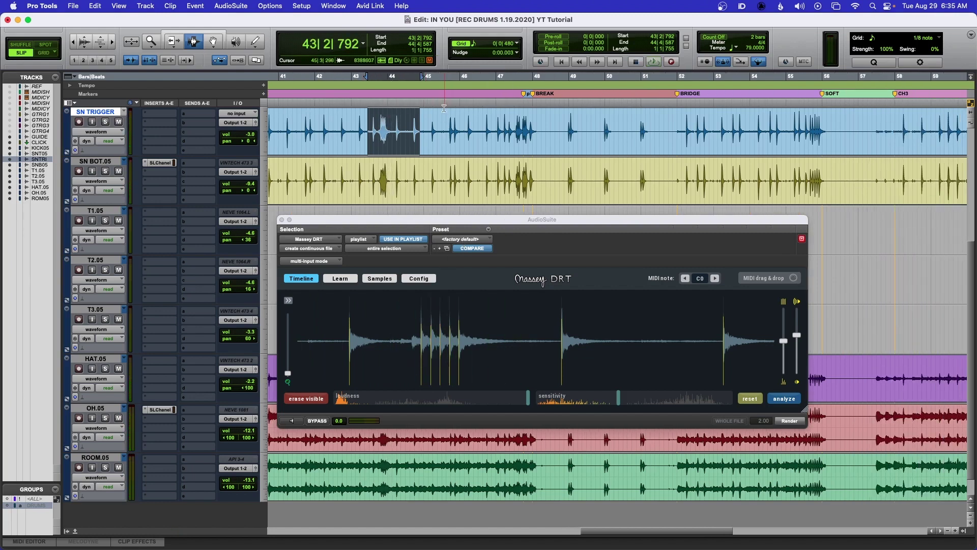
Step: Check the SN TRIGGER hits from bar 45 to bar 48, including playback of the fast fill across bars 47 to 48
drag(426, 125, 542, 129)
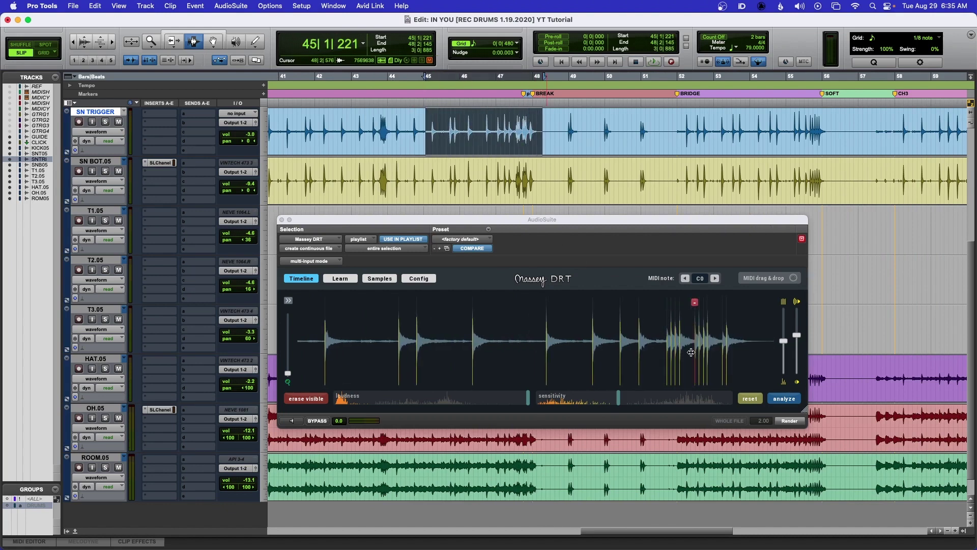
scroll(497, 147, right, 2)
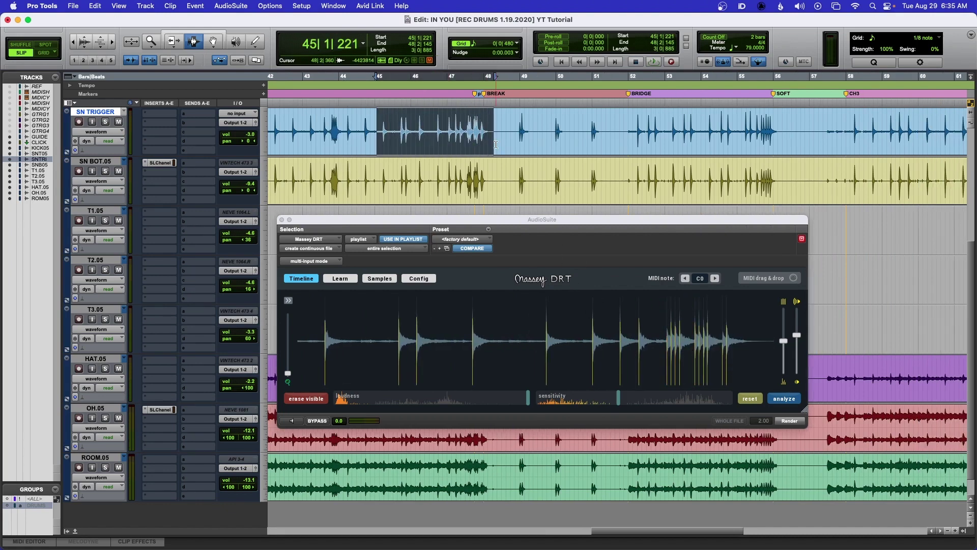
click(464, 121)
drag(464, 121, 493, 122)
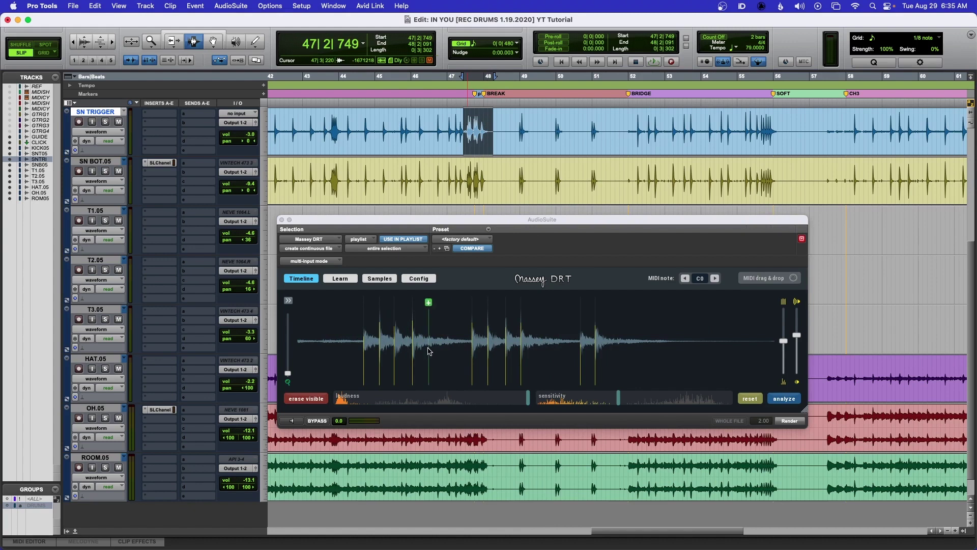
key(space)
Step: Check the detected SN TRIGGER hits through the break, the bridge and its closing fill, and CH3 up to the fill in bar 61
scroll(500, 177, right, 3)
drag(463, 131, 555, 131)
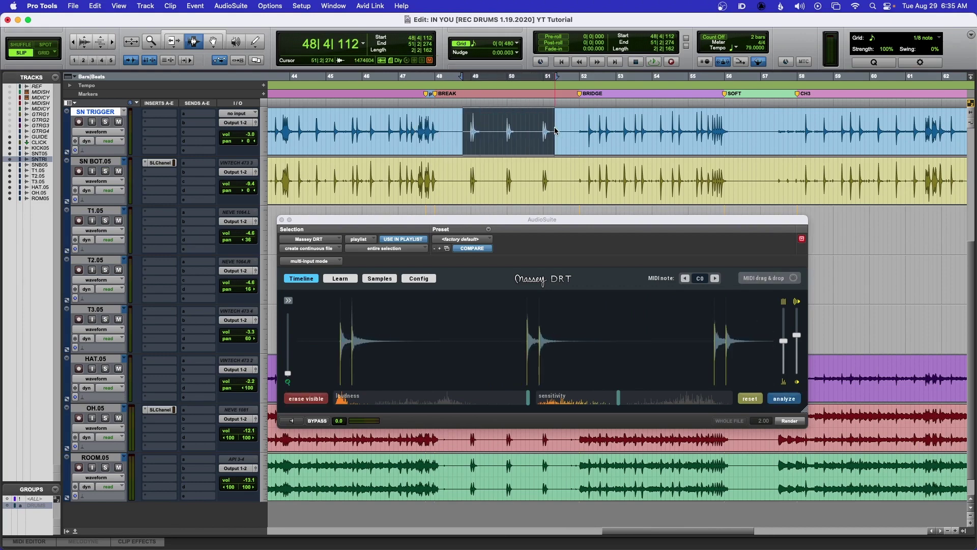
scroll(492, 126, right, 3)
drag(451, 125, 612, 127)
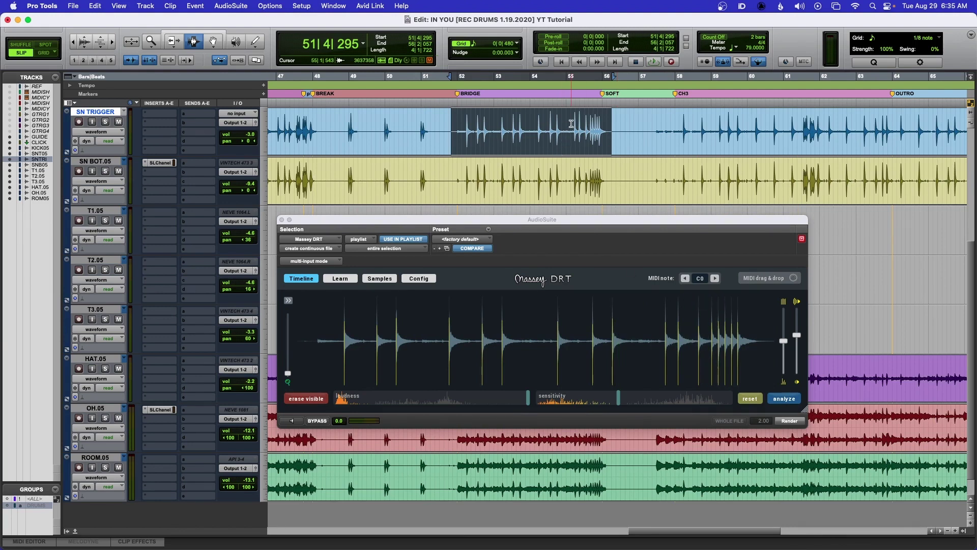
drag(571, 126, 619, 127)
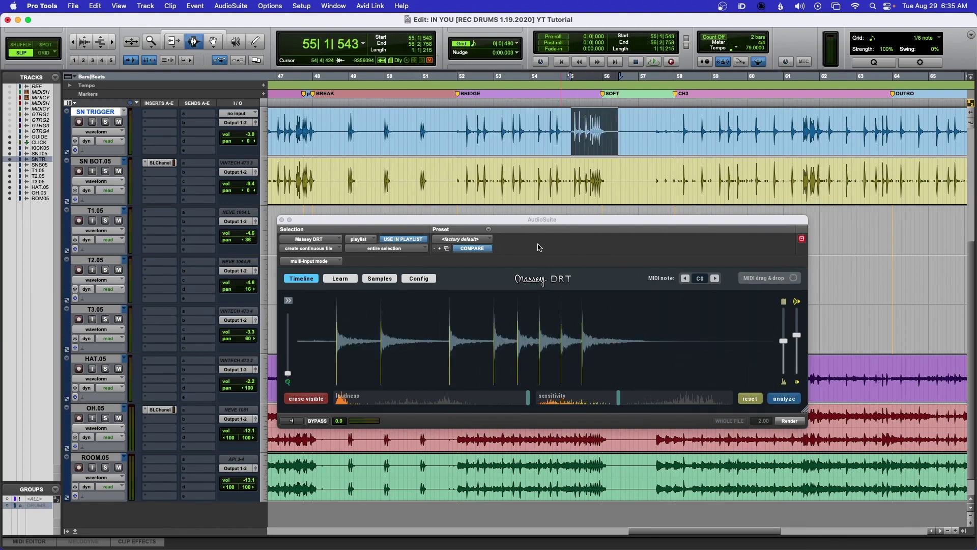
scroll(564, 162, right, 5)
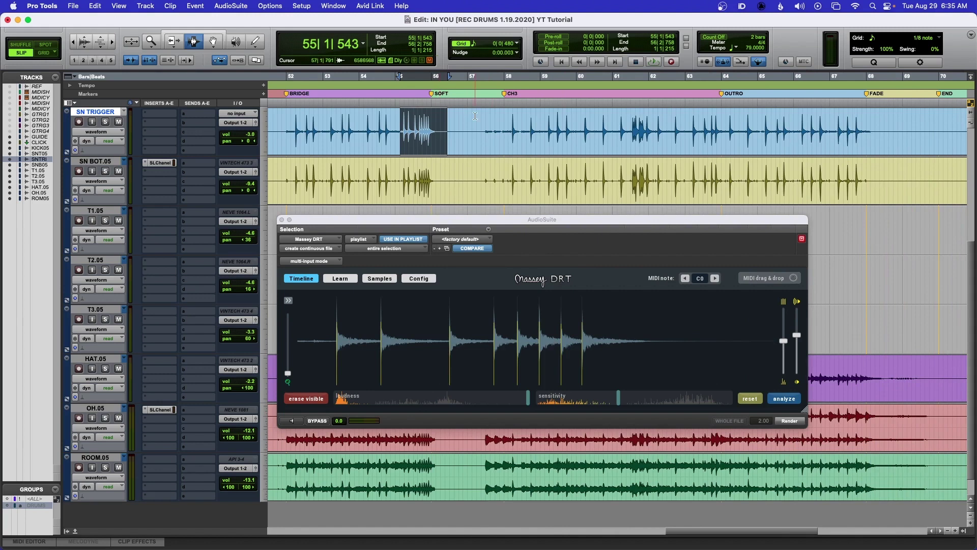
drag(480, 124, 632, 130)
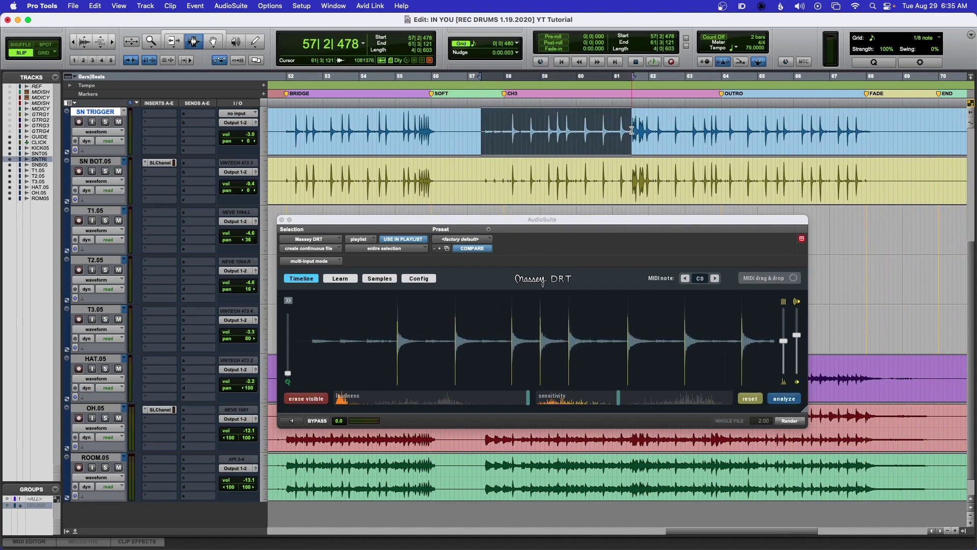
Step: Play the SN TRIGGER fill from bars 60 to 62 against its triggers, and check the outro hits up to bar 68
scroll(631, 130, right, 4)
drag(465, 117, 524, 121)
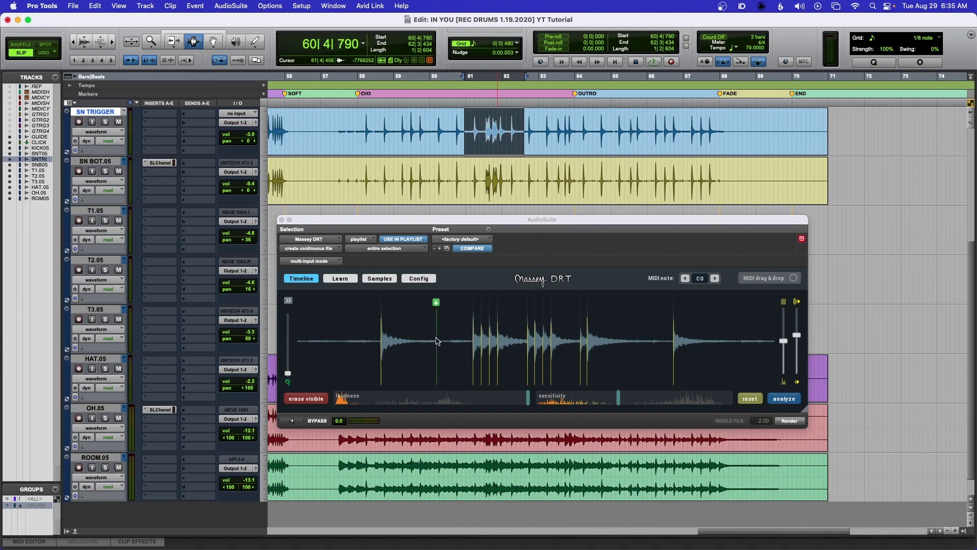
key(space)
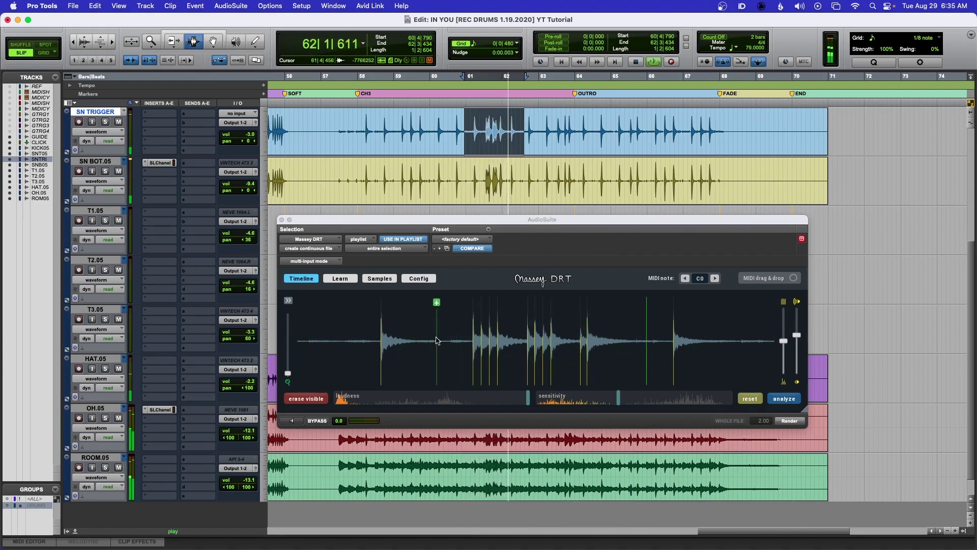
key(space)
drag(523, 127, 731, 127)
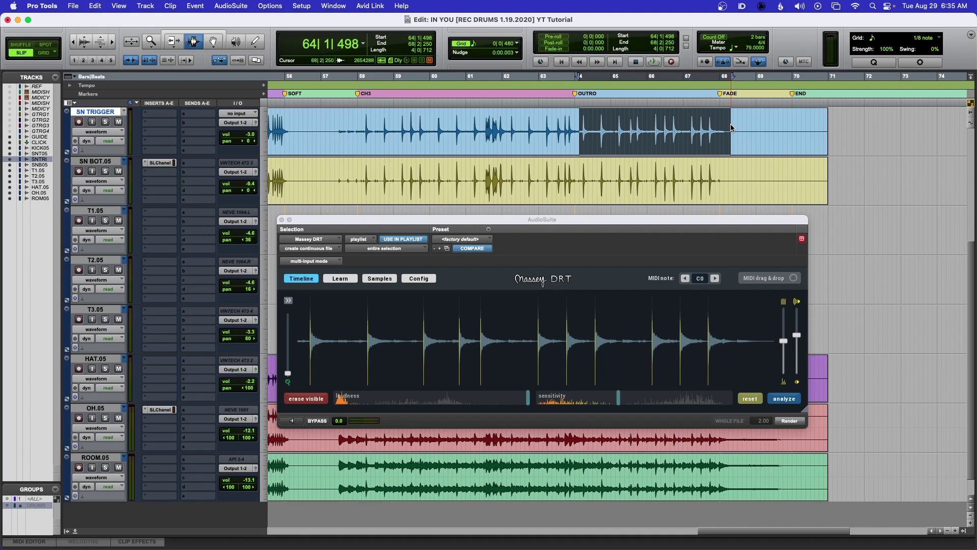
Step: Select the whole SN TRIGGER clip, render it with Massey DRT, and close the plug-in window
drag(476, 221, 471, 235)
key(r)
key(r)
key(r)
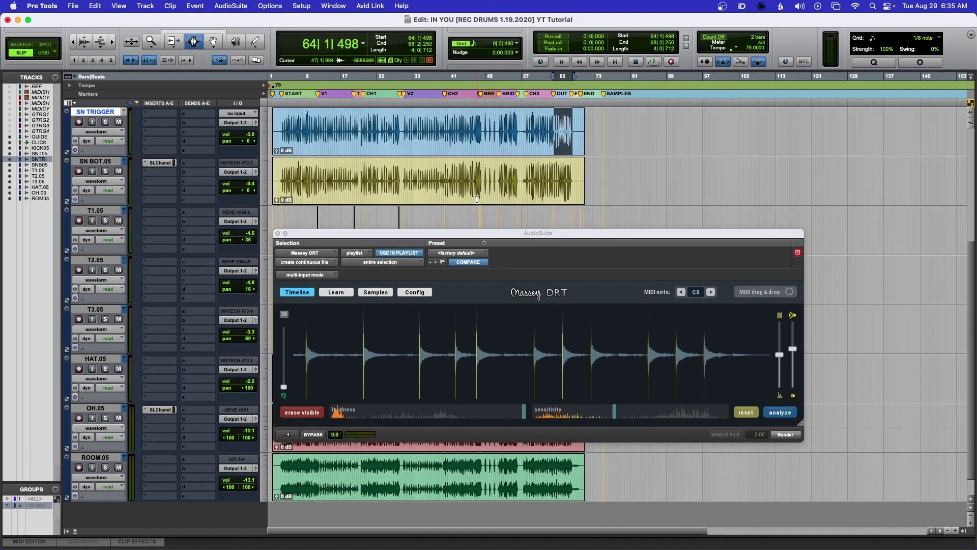
double_click(421, 120)
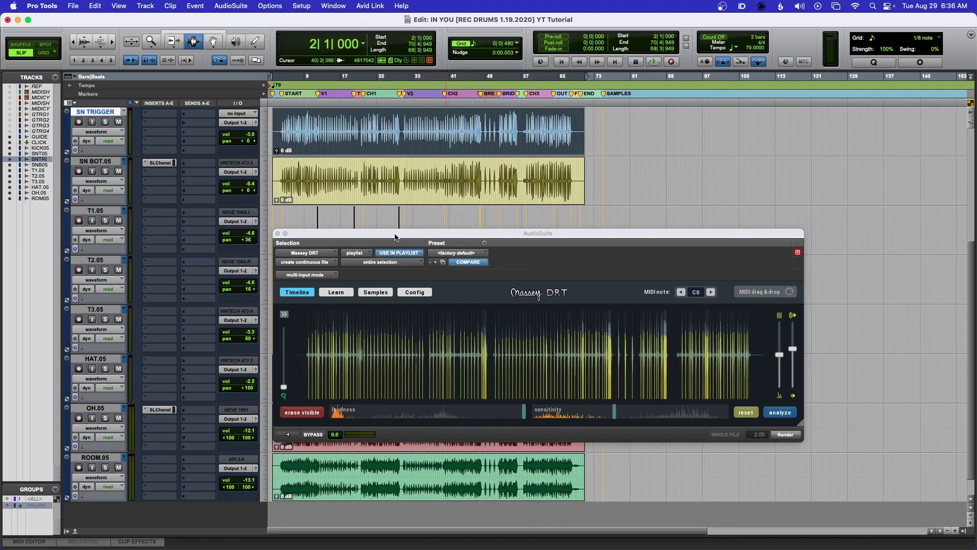
click(786, 435)
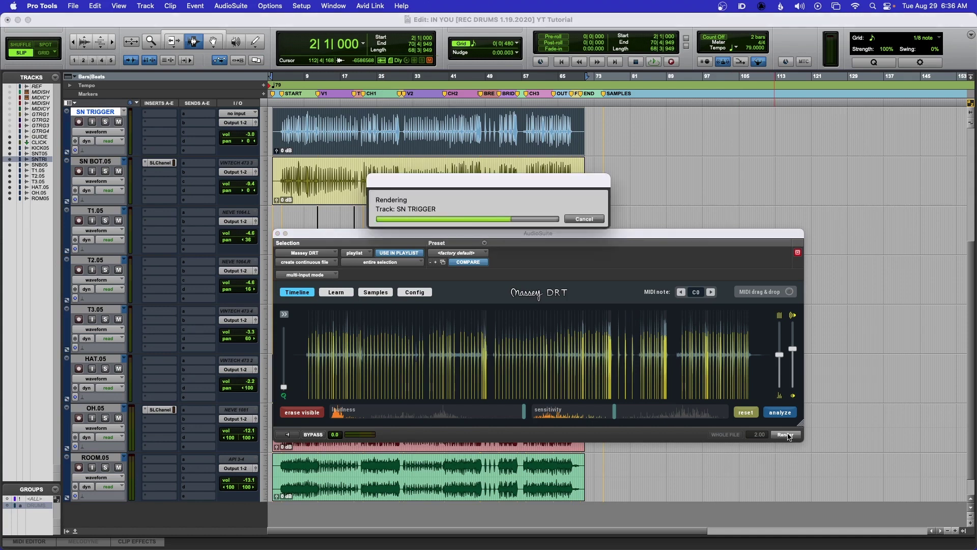
click(277, 234)
Step: Solo SN TRIGGER and audition the rendered trigger clip from the first hits in bar 4
click(286, 125)
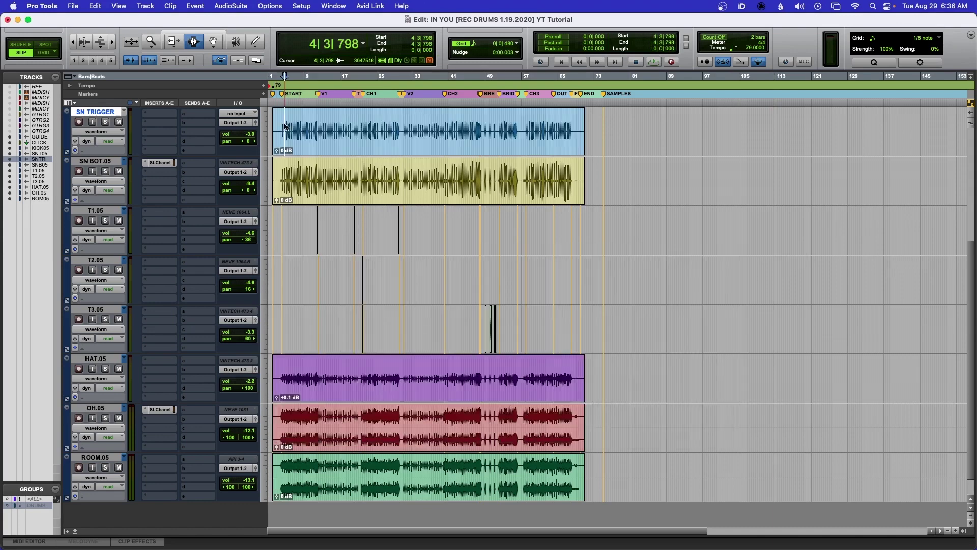
key(super+bracketright)
key(super+bracketright)
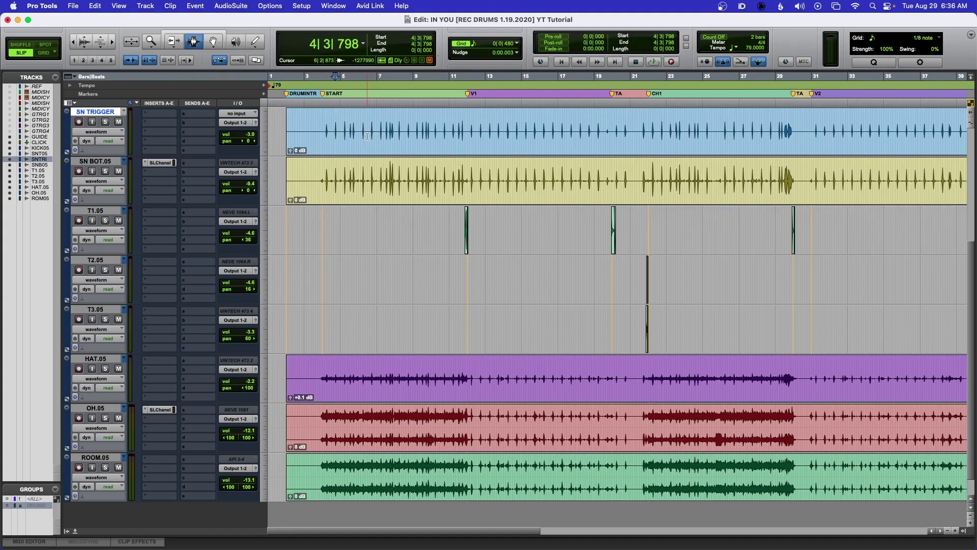
key(super+bracketleft)
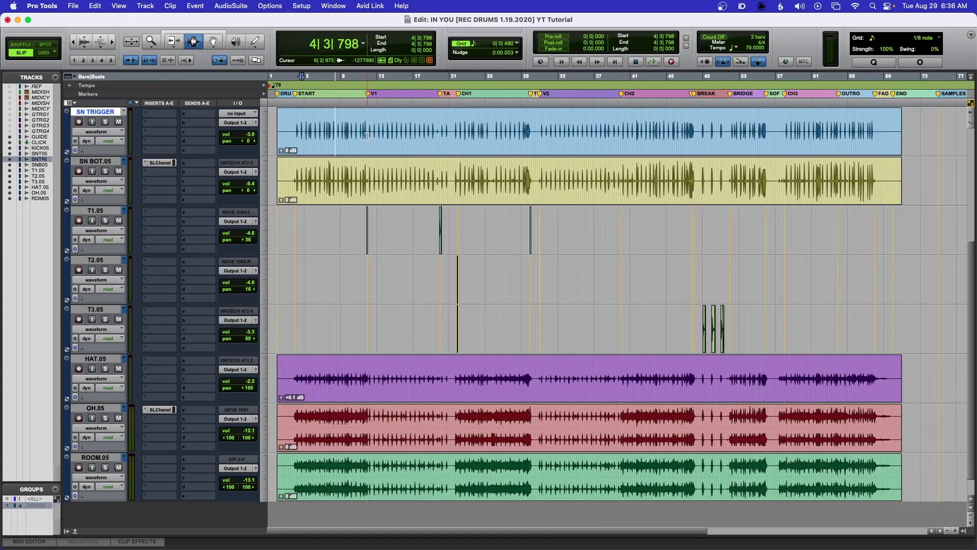
click(105, 122)
key(super+bracketright)
key(super+bracketright)
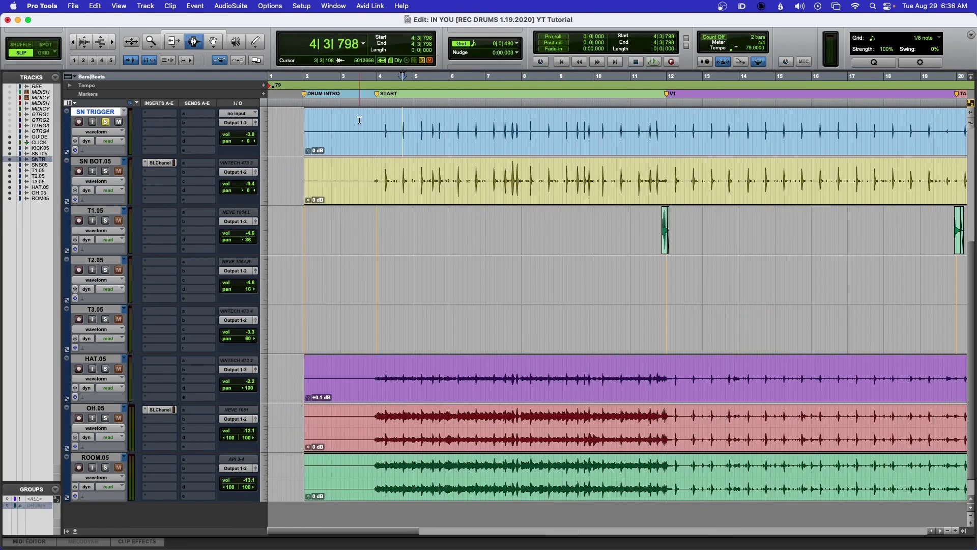
click(384, 125)
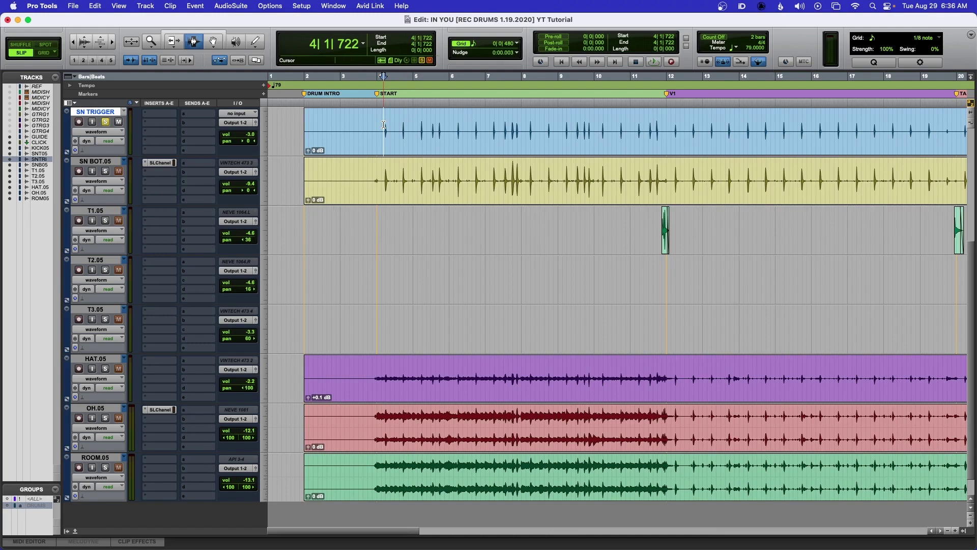
key(space)
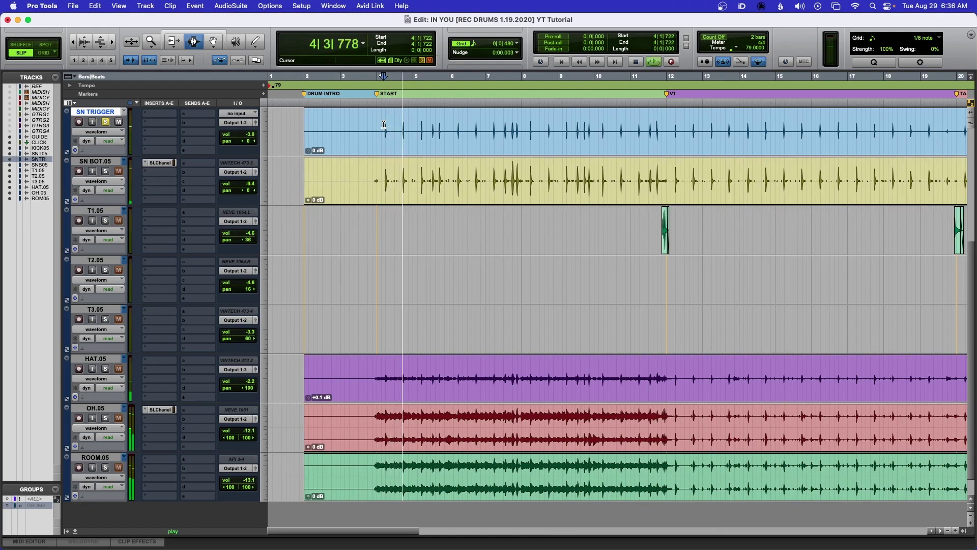
key(super+bracketleft)
key(super+bracketleft)
key(super+bracketleft)
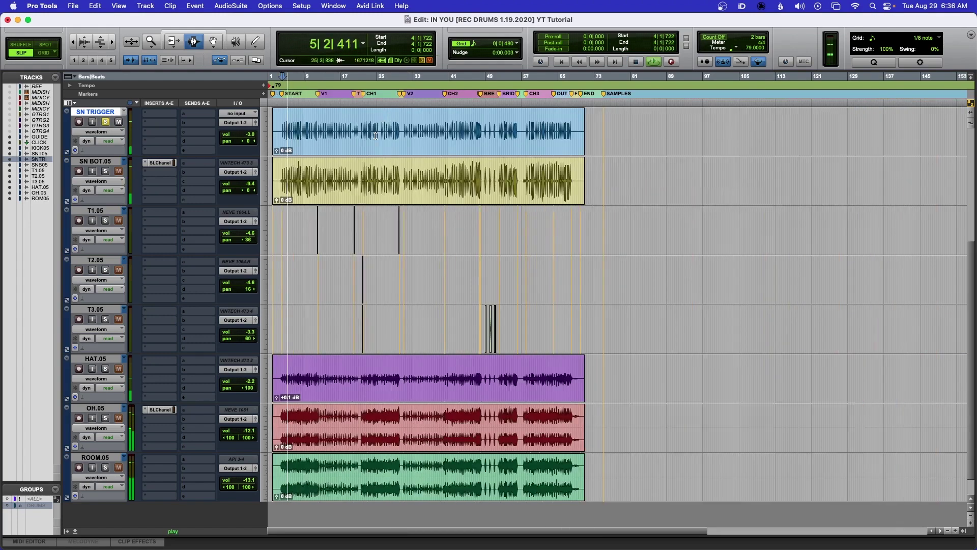
key(space)
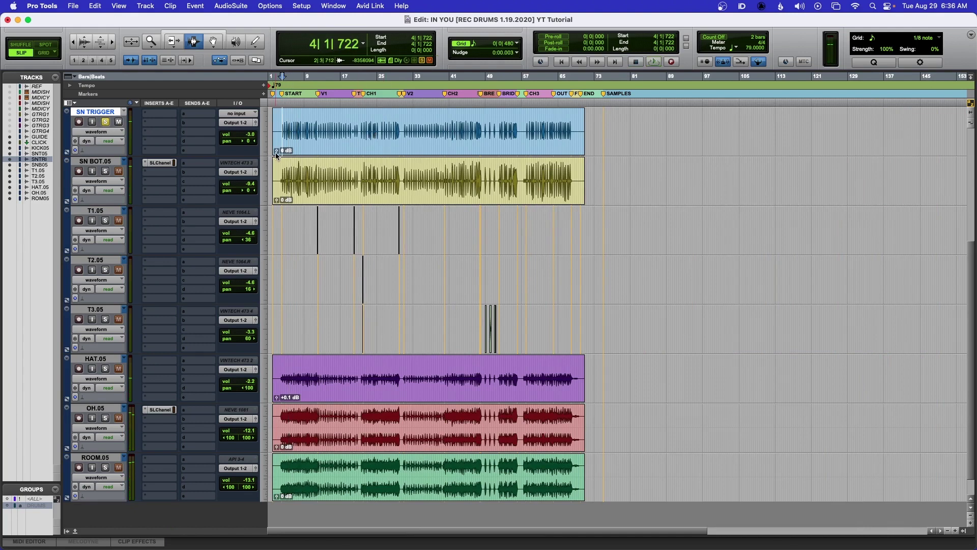
Step: Raise the SN TRIGGER clip gain to +3.5 dB, replay it from bar 4, and inspect the hits around bars 17 to 20
drag(278, 152, 279, 151)
key(space)
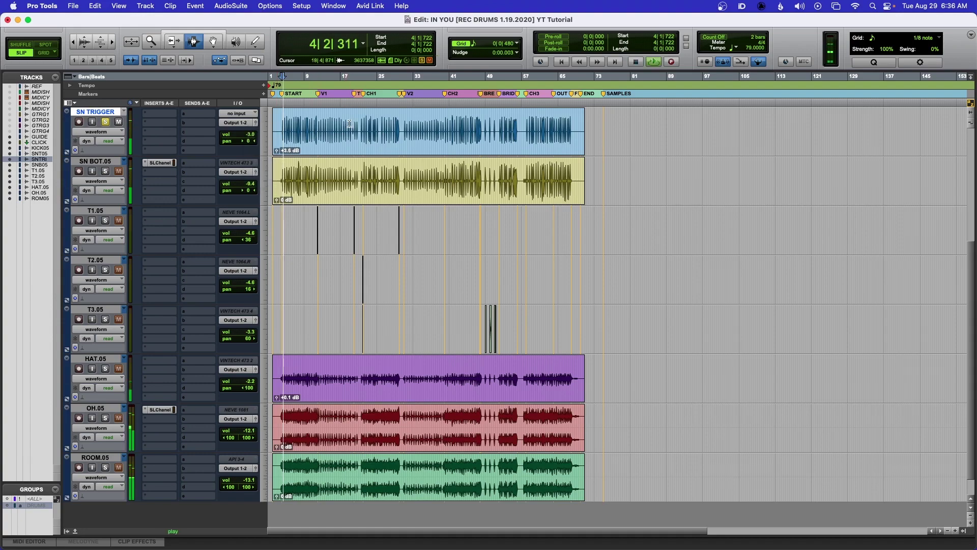
click(349, 124)
key(super+bracketright)
key(super+bracketright)
key(super+bracketright)
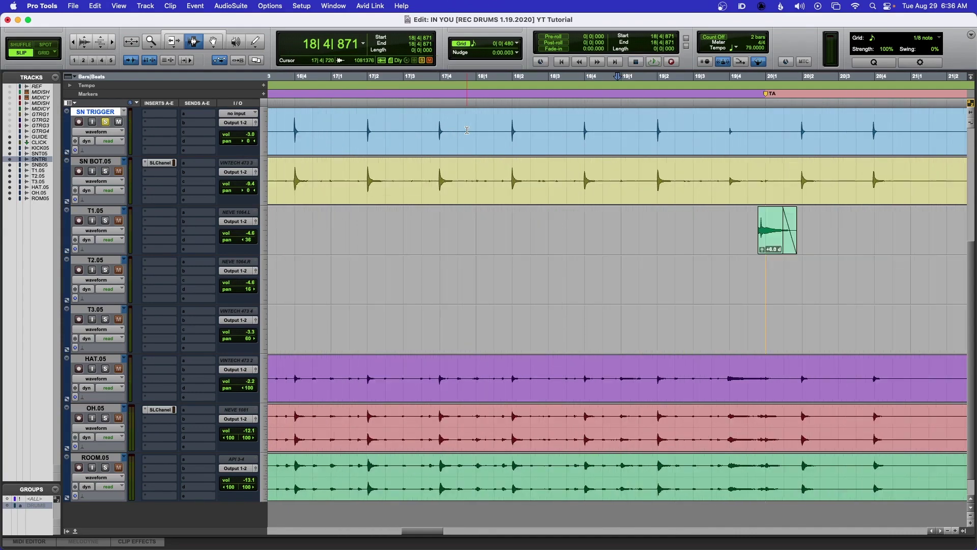
key(super+bracketleft)
key(super+bracketleft)
key(super+bracketleft)
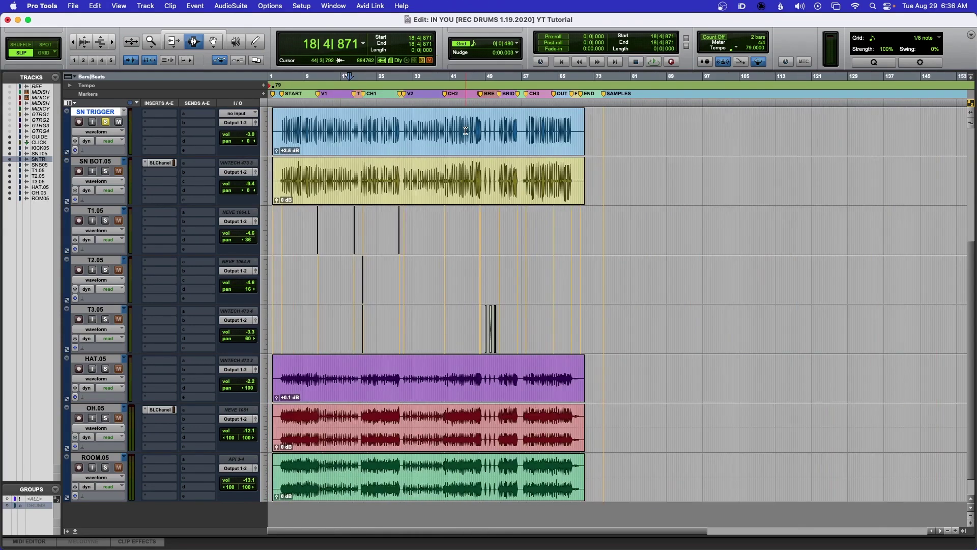
Step: Insert the Steven Slate Trigger 2 plug-in in the first insert slot of SN TRIGGER
scroll(373, 147, up, 5)
scroll(373, 147, down, 2)
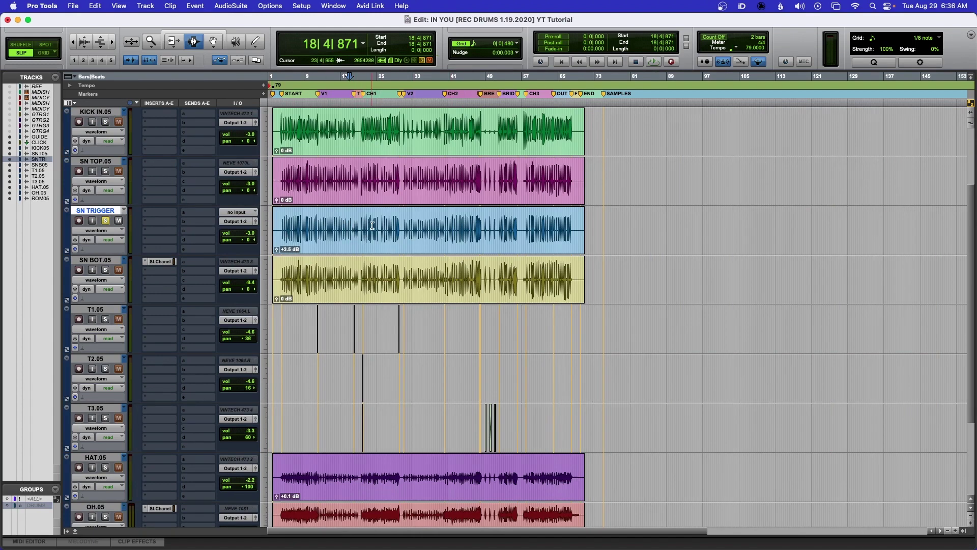
click(160, 214)
mouse_move(160, 215)
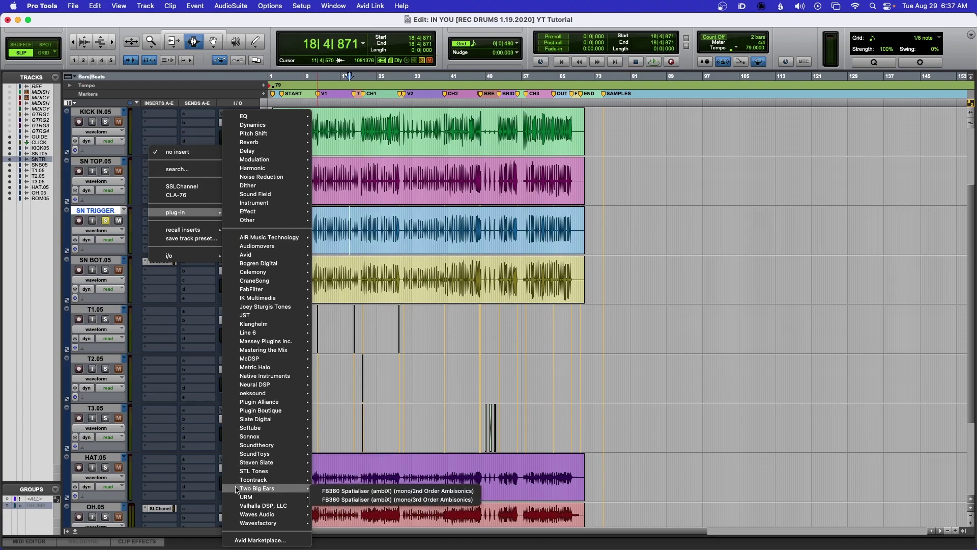
mouse_move(243, 463)
click(322, 475)
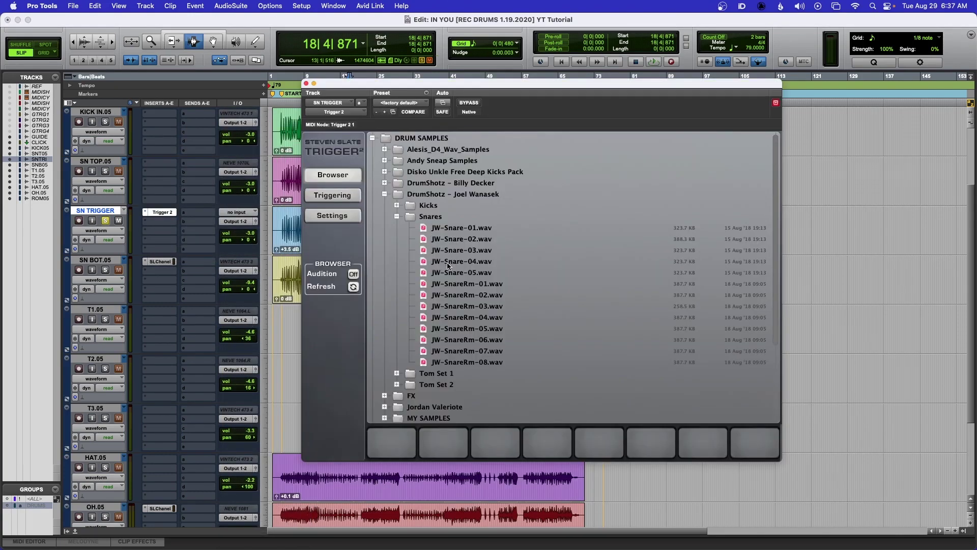
Step: Turn on sample auditioning, load JW-Snare-05.wav into Trigger 2's first sample slot, and show the triggering settings
click(447, 262)
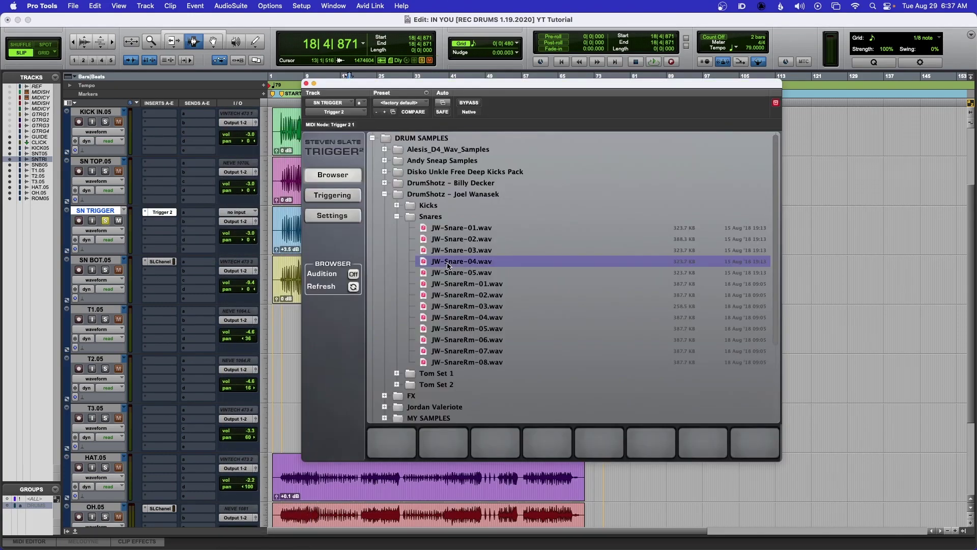
click(352, 274)
click(424, 274)
drag(424, 274, 392, 442)
click(319, 196)
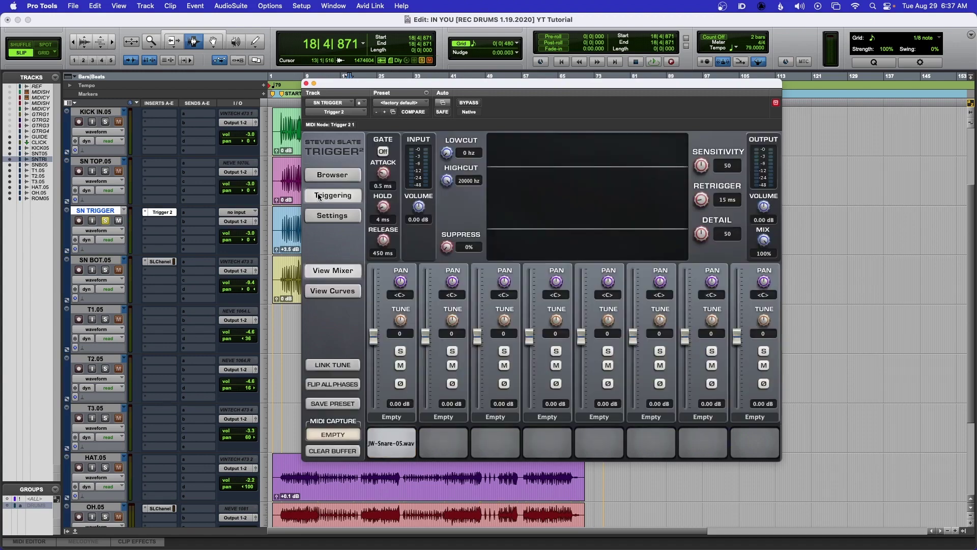
Step: Move the Trigger 2 window clear of SN TRIGGER and place the cursor on the quiet hit's transient at 19|4|012
drag(398, 93, 317, 289)
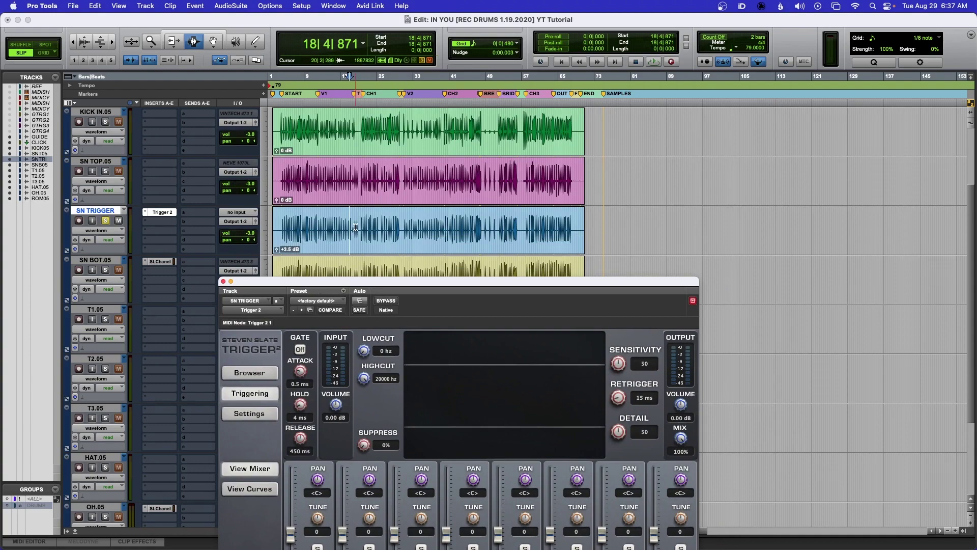
key(super+bracketright)
key(super+bracketright)
key(super+bracketright)
key(super+bracketright)
scroll(534, 225, right, 5)
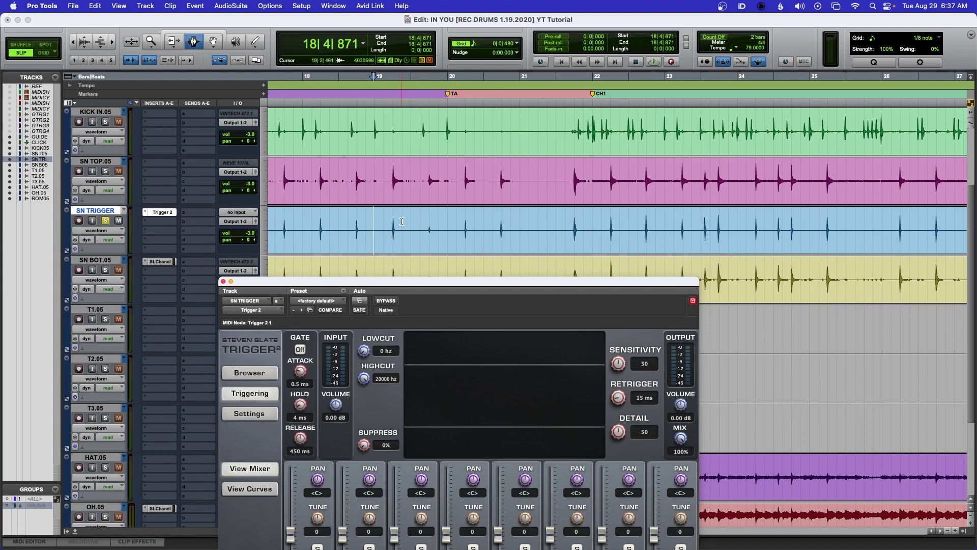
click(422, 220)
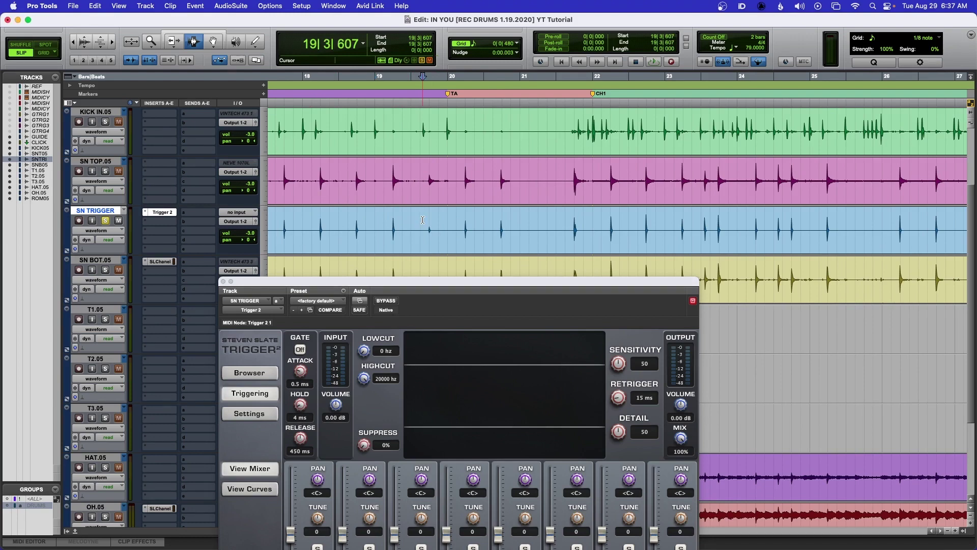
key(super+bracketright)
key(super+bracketright)
key(super+bracketleft)
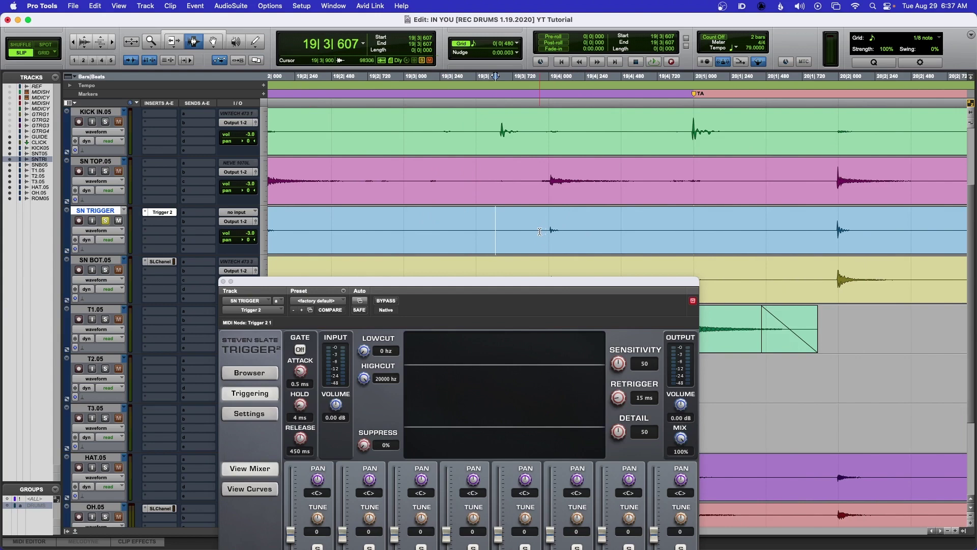
key(Tab)
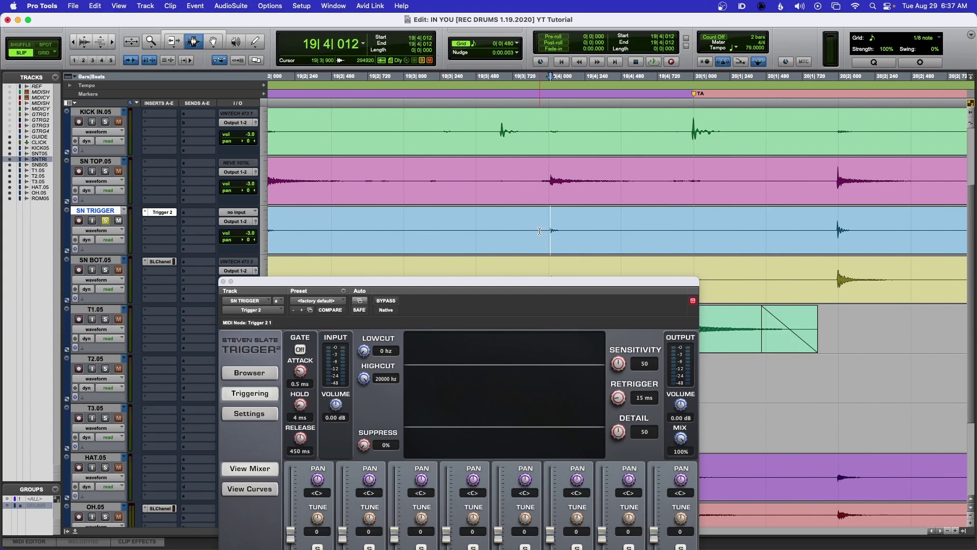
Step: Separate SN TRIGGER at 19|4|012 and 19|4|479, raise that hit's clip gain to +11.2 dB, and consolidate 19|3|742 to 19|4|570
key(super+e)
click(621, 226)
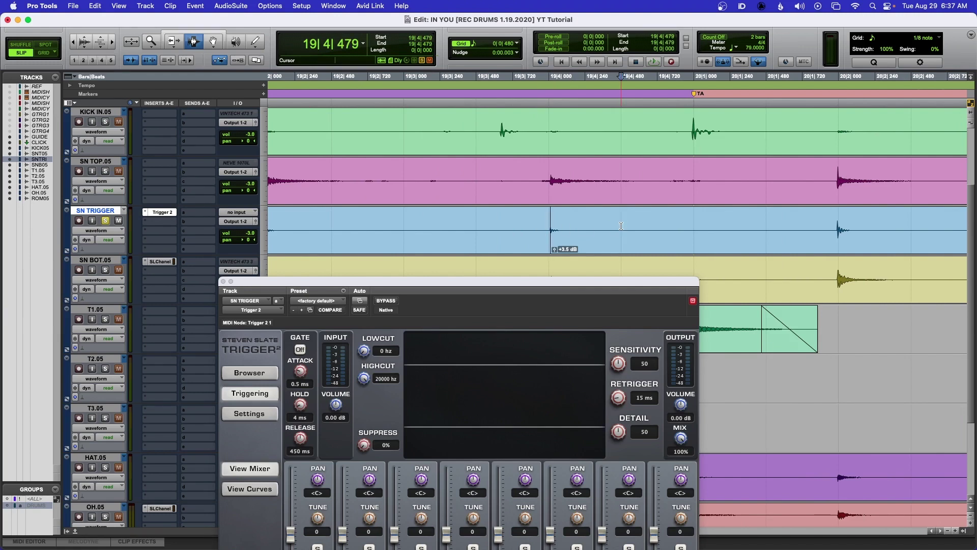
key(super+e)
drag(554, 249, 556, 250)
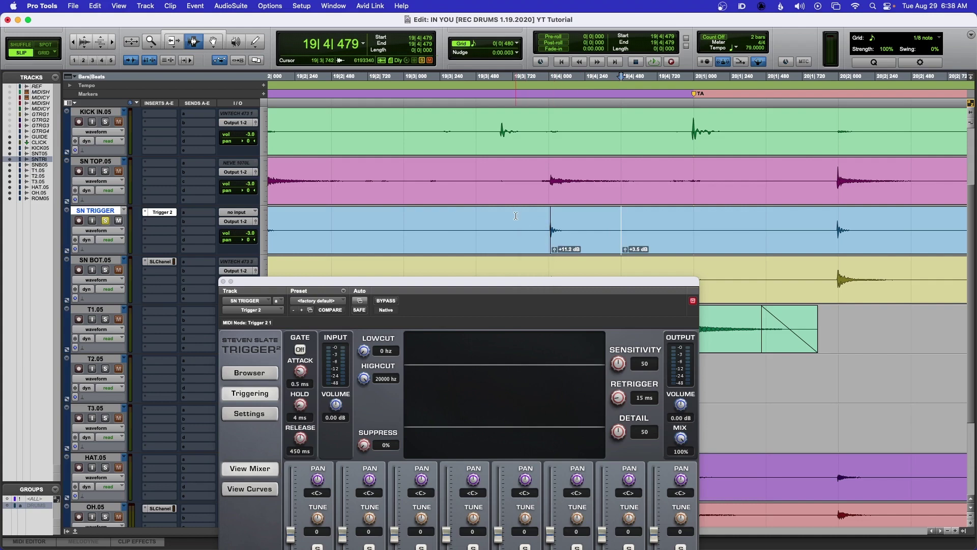
drag(516, 215, 634, 215)
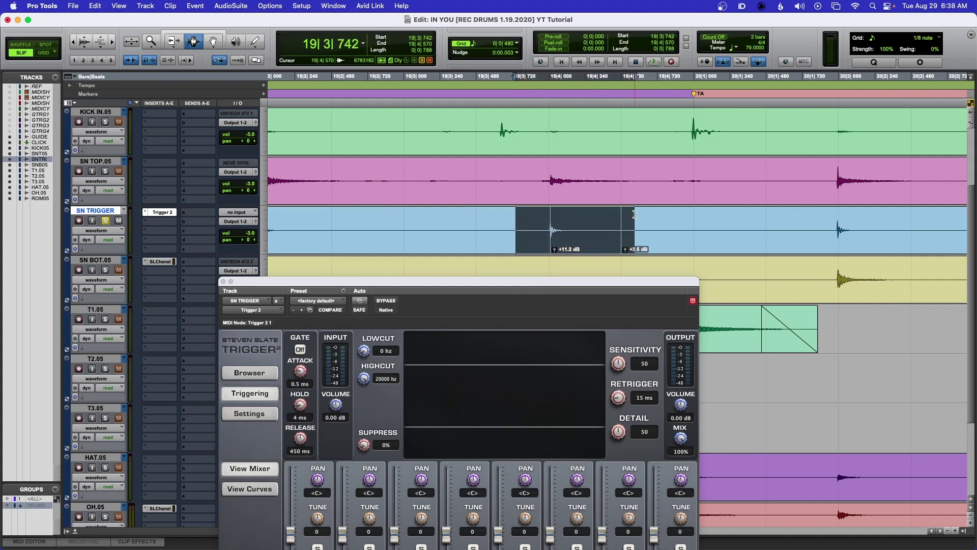
key(alt+shift+3)
click(490, 223)
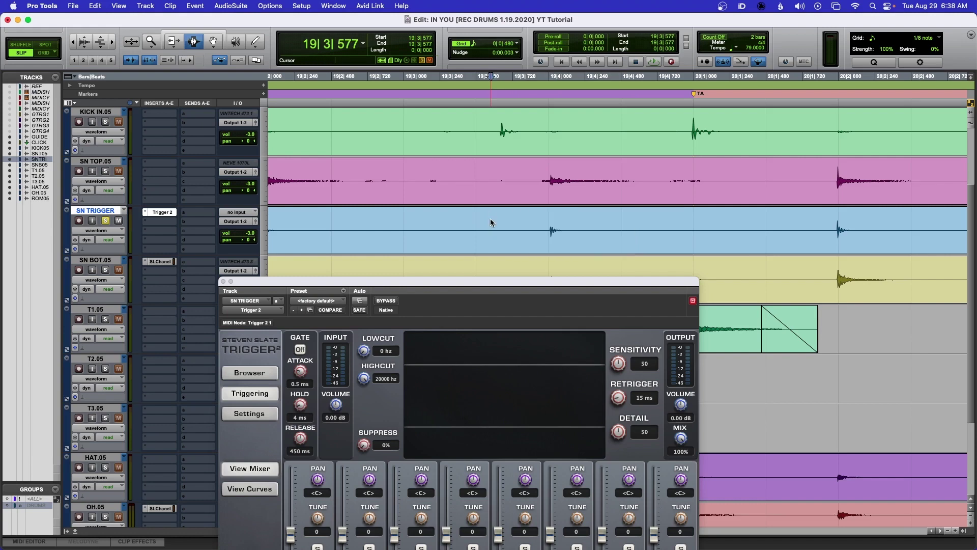
Step: Examine the boosted SN TRIGGER hit near bar 19 against its neighbouring hits at overview and close-up scale
key(super+bracketleft)
key(super+bracketleft)
key(super+bracketleft)
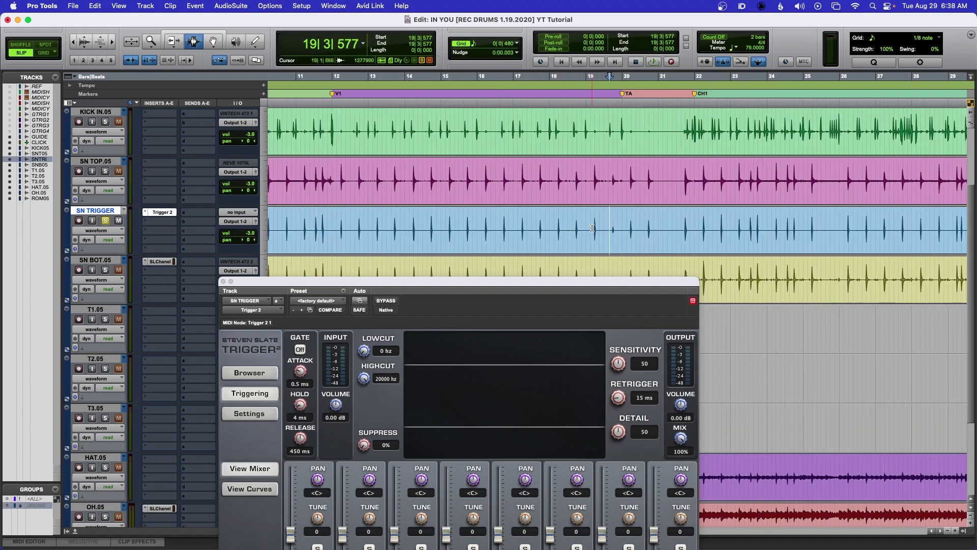
key(super+bracketright)
key(super+bracketright)
scroll(584, 228, right, 5)
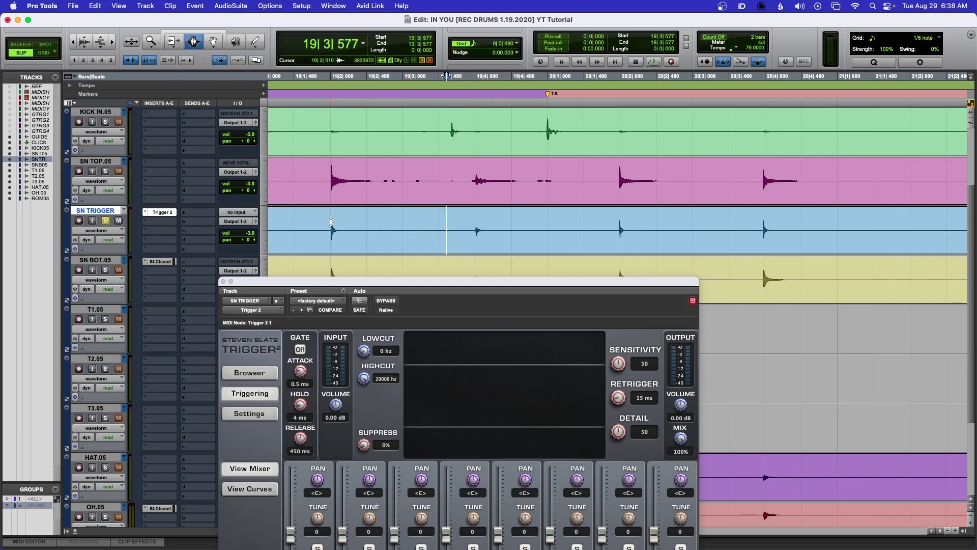
key(r)
key(r)
key(r)
key(r)
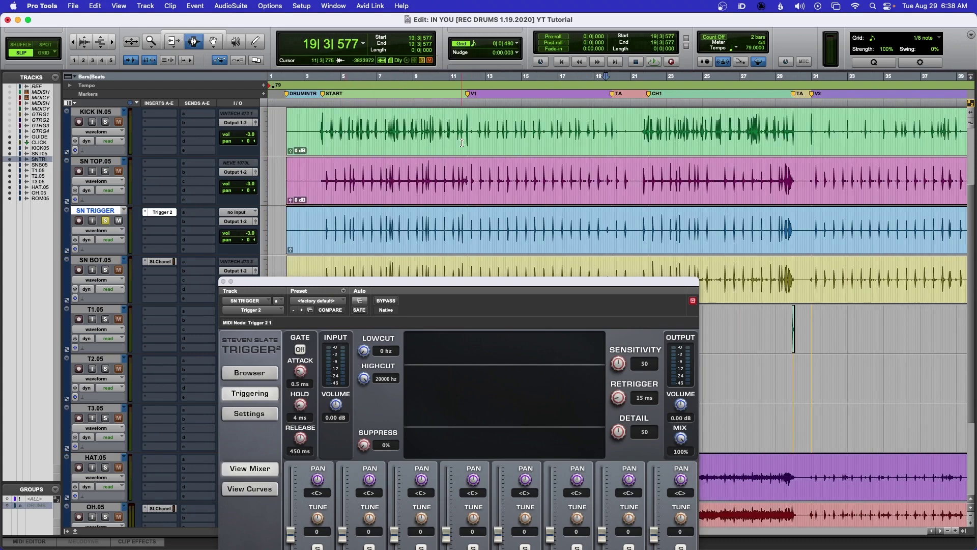
key(t)
key(t)
key(t)
key(t)
scroll(554, 209, right, 3)
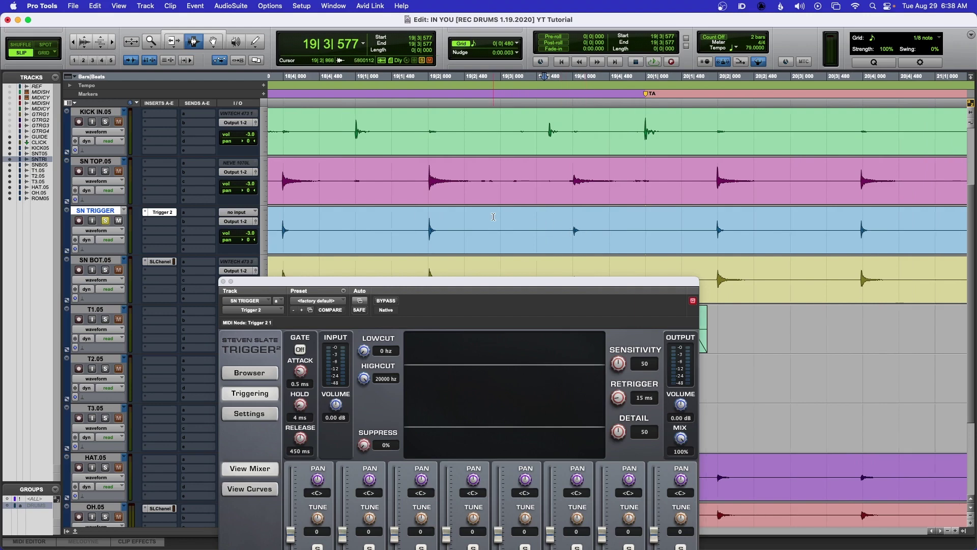
Step: Separate the quiet SN TRIGGER hit between 19|4|012 and 20|1|049, raise its clip gain, and consolidate 19|3|765 to 20|1|278
click(558, 224)
key(Tab)
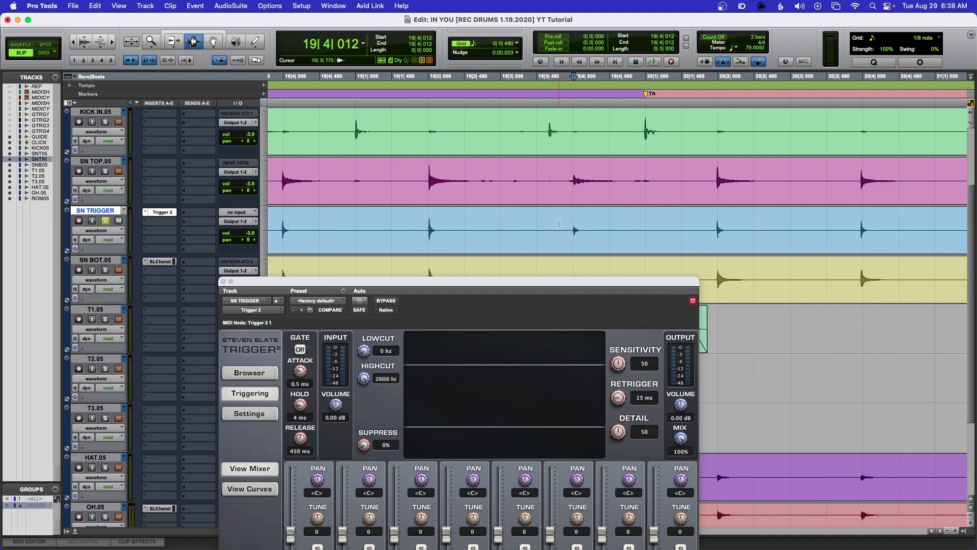
key(b)
key(Tab)
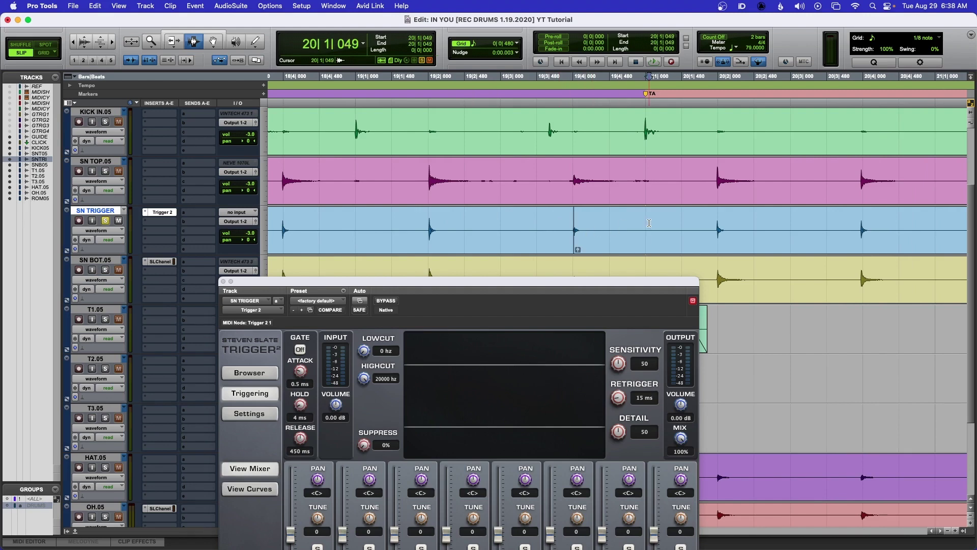
key(b)
key(t)
key(t)
key(r)
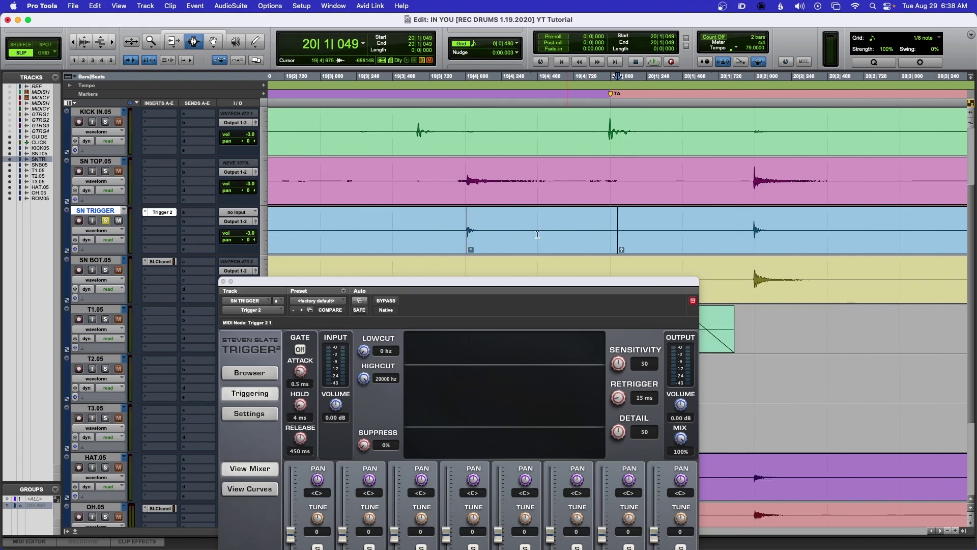
drag(471, 249, 652, 226)
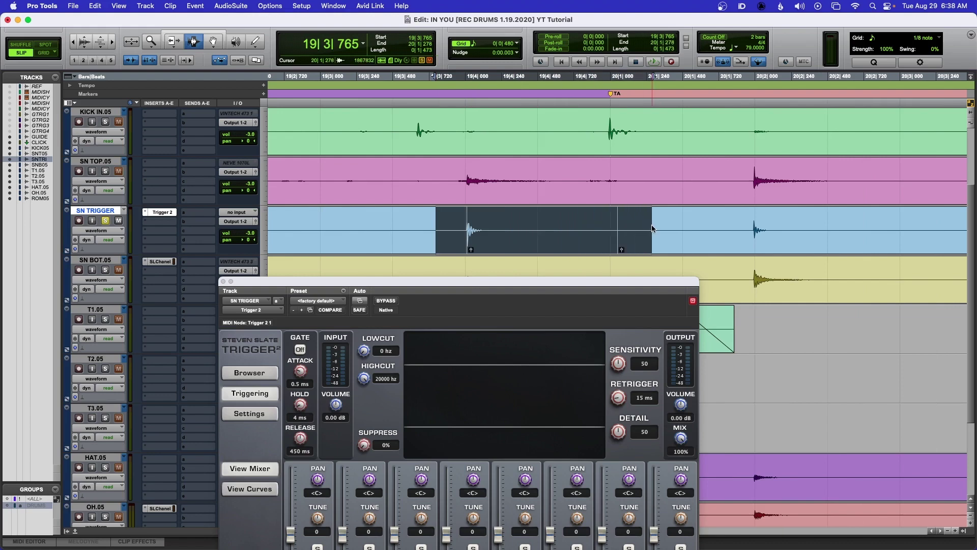
key(alt+shift+3)
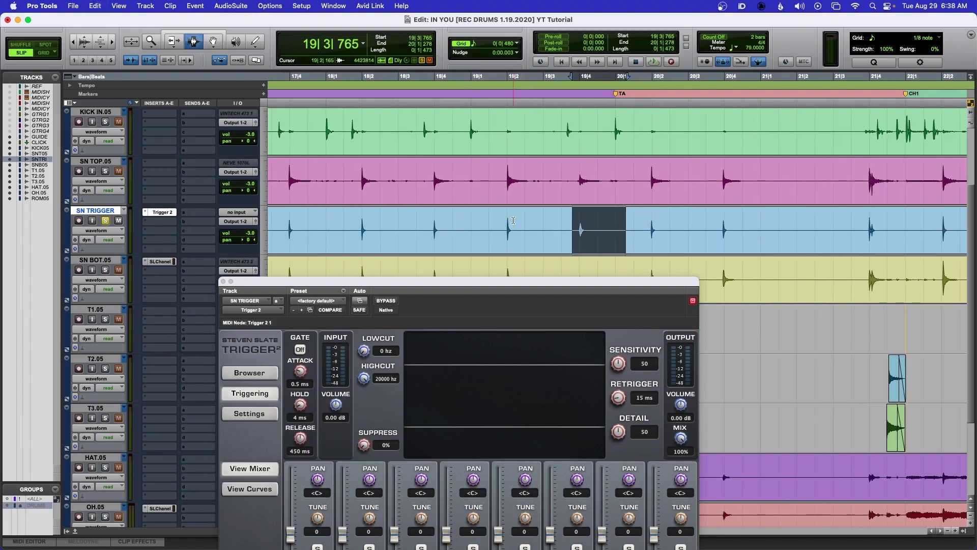
Step: Play SN TRIGGER from 19|1|558 with Trigger 2 in view to check how the boosted hit triggers
click(492, 220)
drag(463, 286, 487, 276)
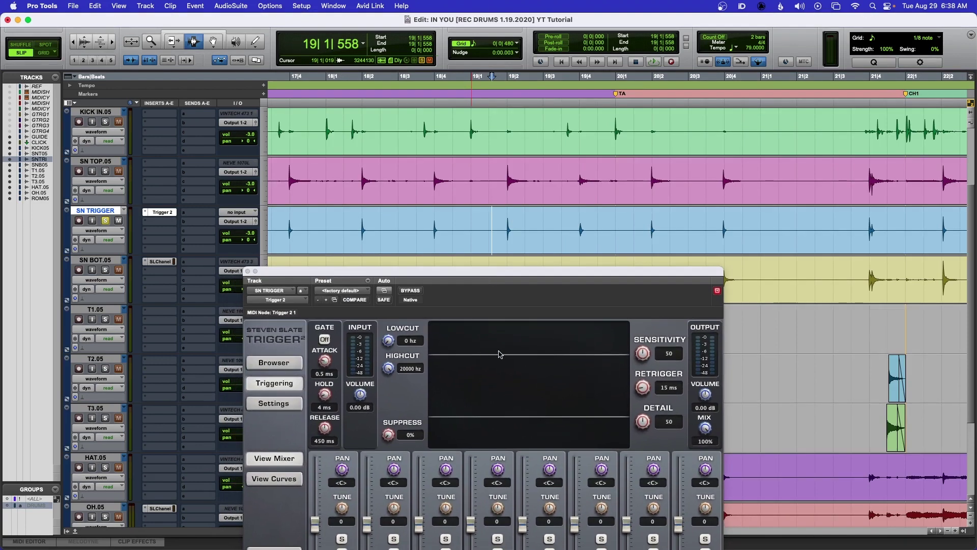
key(space)
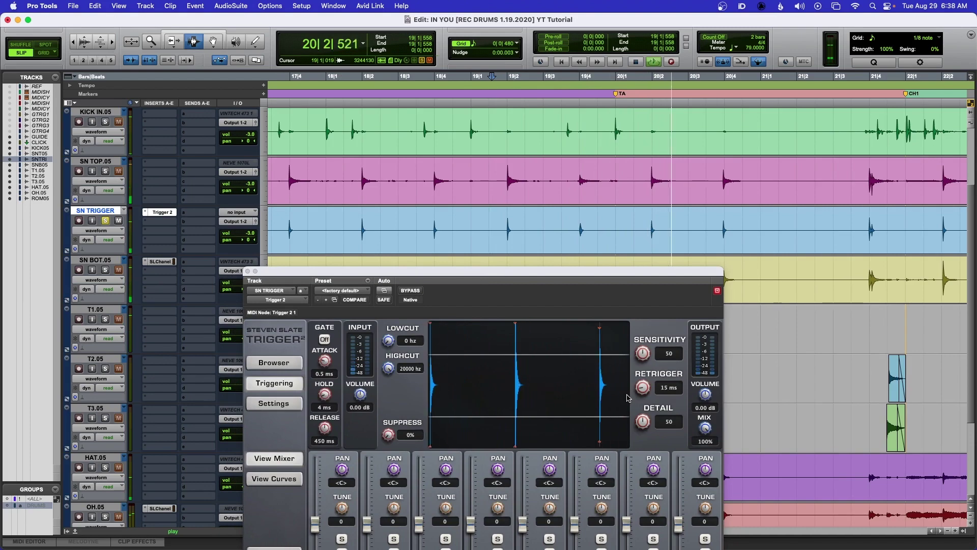
key(space)
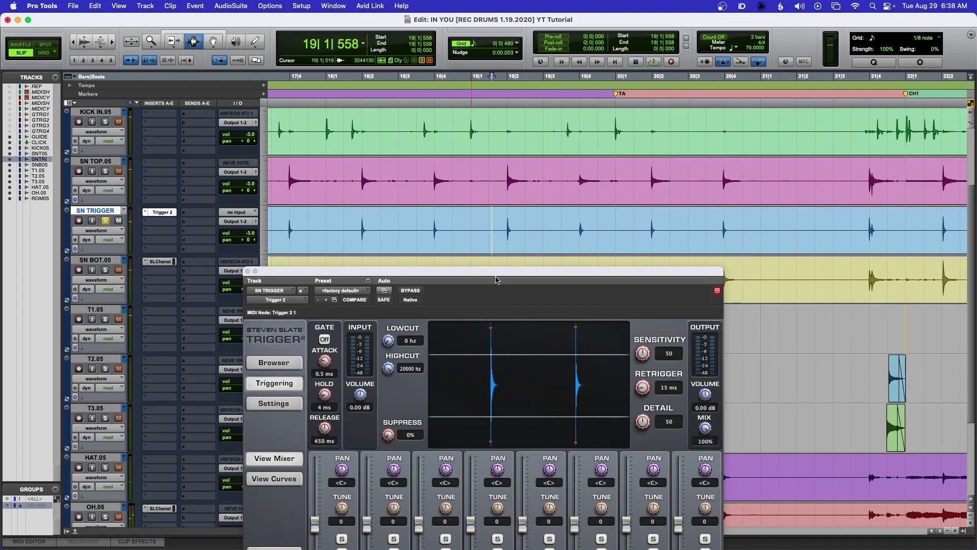
Step: Select SN TRIGGER from 19|1|585 to 21|1|024 and lower Trigger 2's Detail to 31 during playback
drag(497, 271, 545, 289)
key(alt+a)
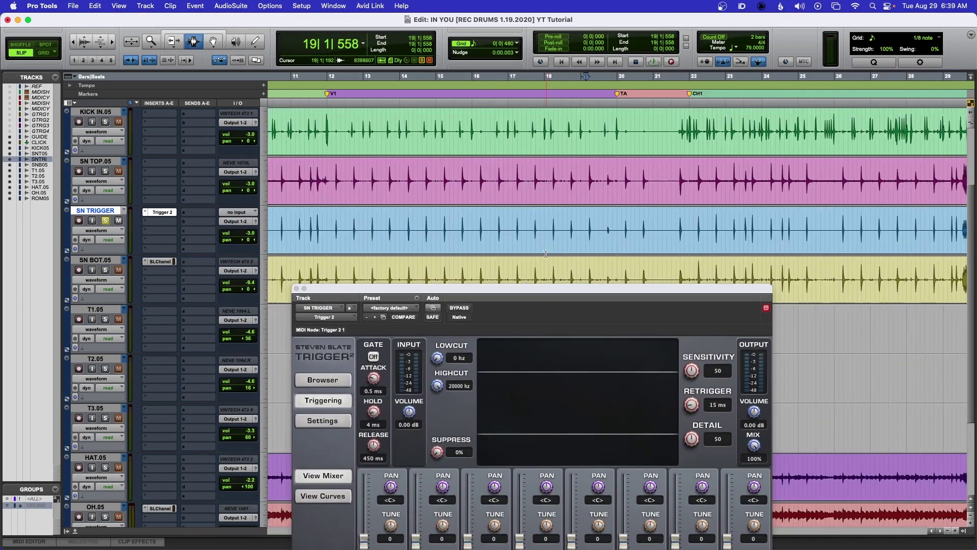
click(438, 225)
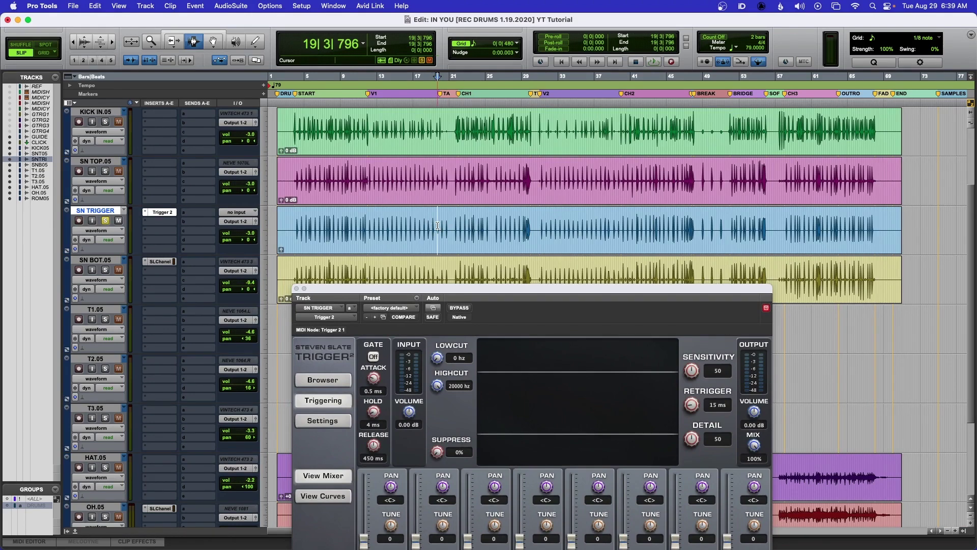
key(e)
key(e)
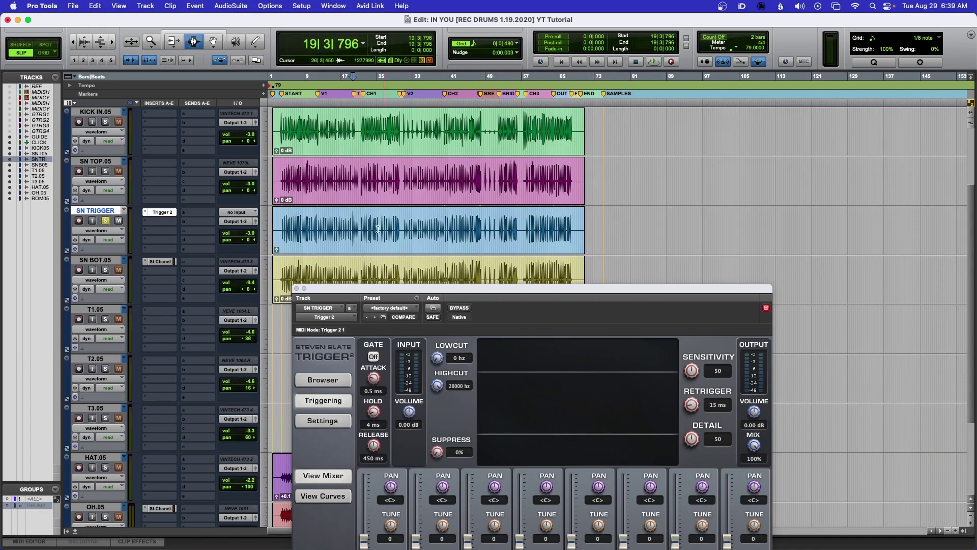
key(e)
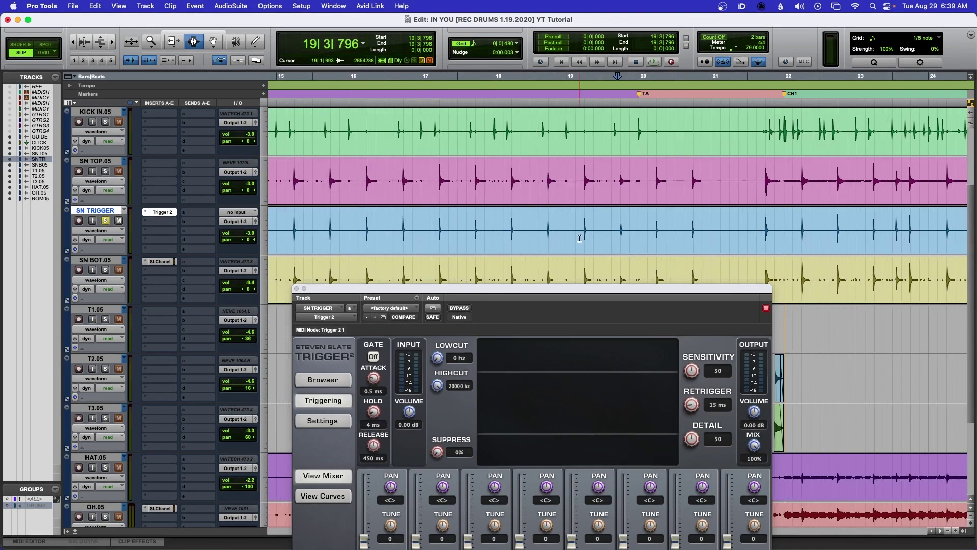
drag(577, 228, 711, 230)
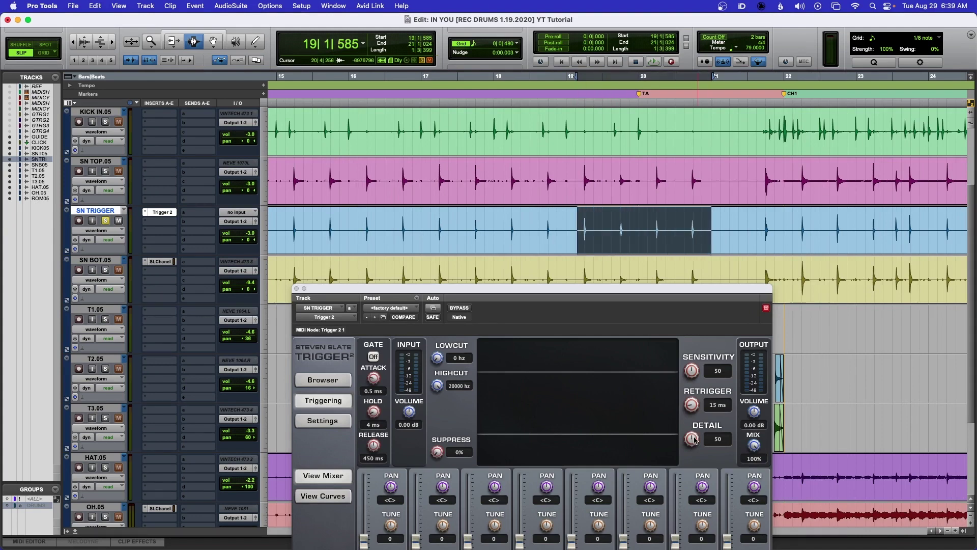
key(space)
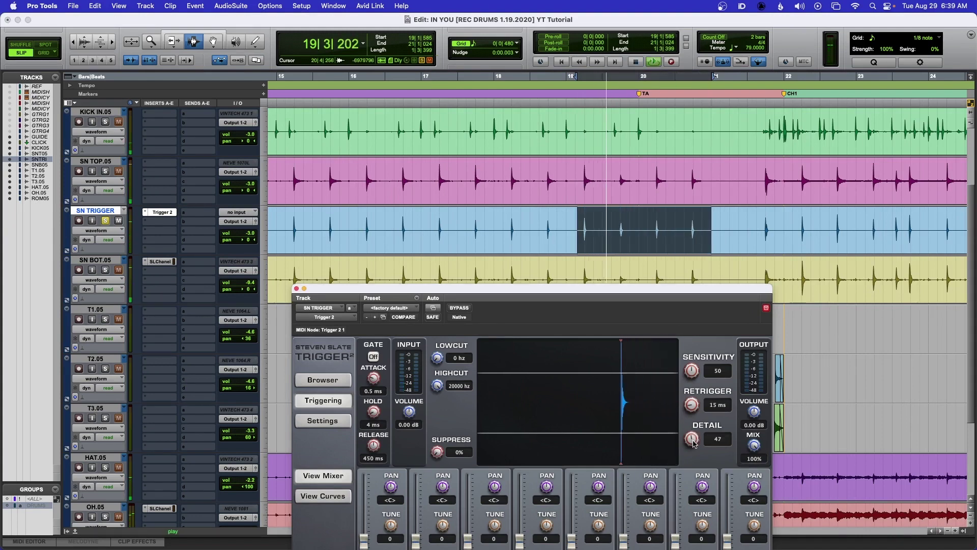
drag(695, 440, 693, 464)
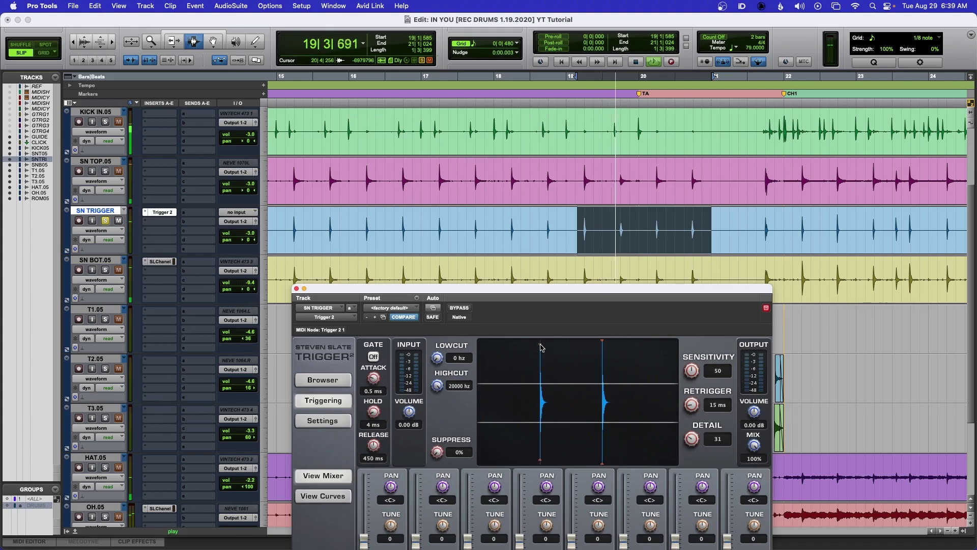
key(space)
Step: Replay the selection, compare the SN TRIGGER level in the mixer, and raise Trigger 2's output volume to 3.92 dB
drag(464, 293, 459, 126)
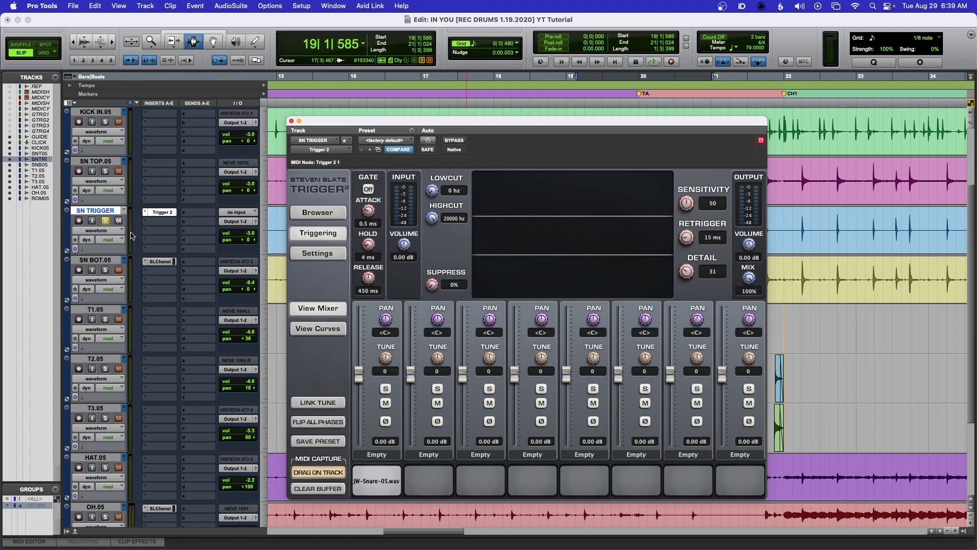
key(space)
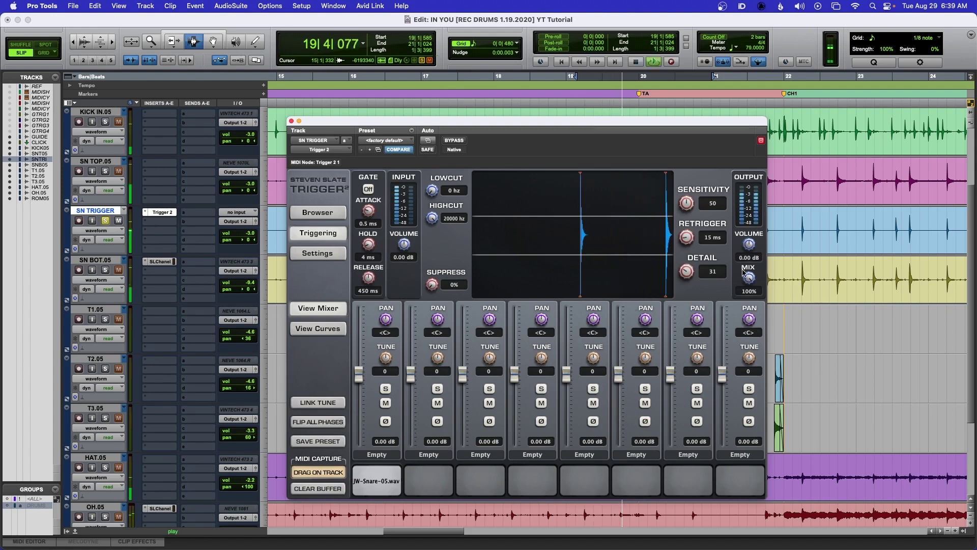
drag(749, 246, 752, 244)
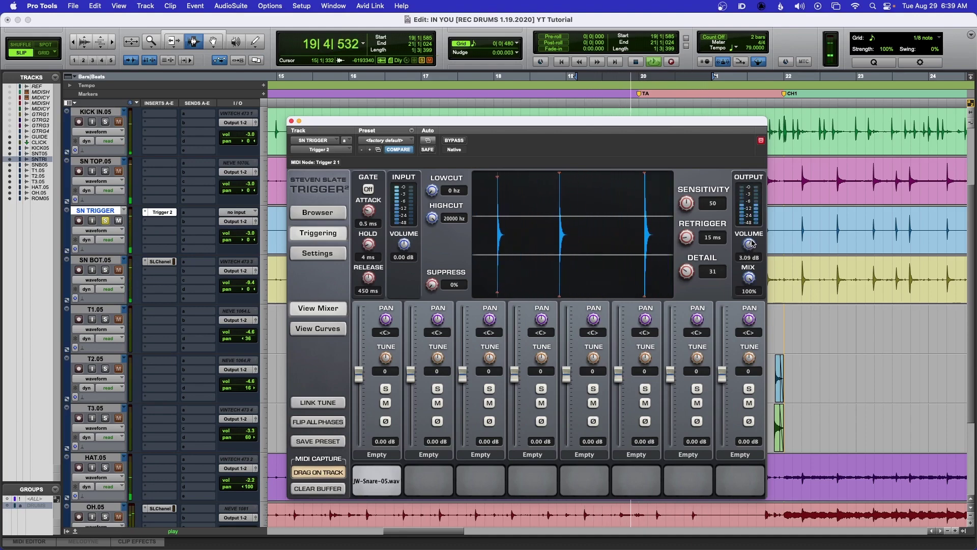
key(super+equal)
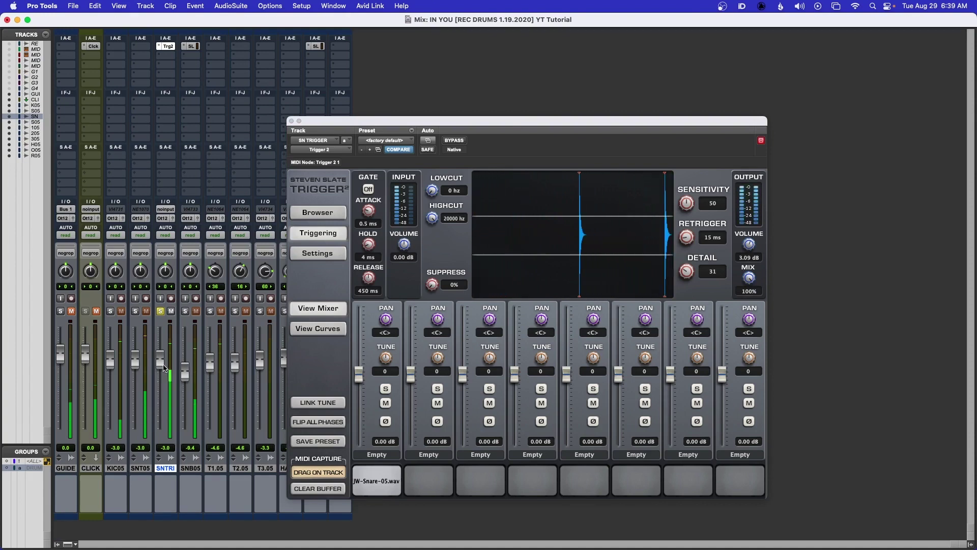
click(749, 246)
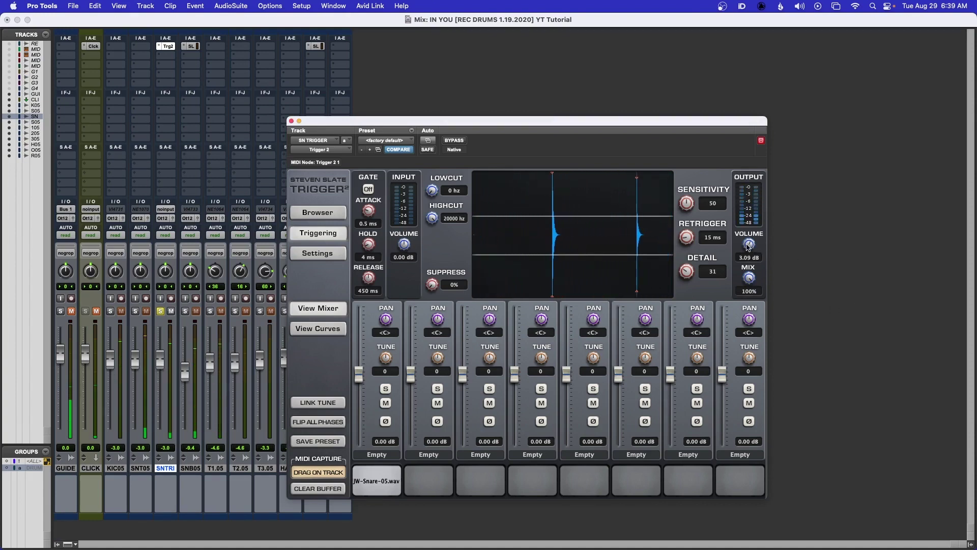
drag(748, 247, 749, 242)
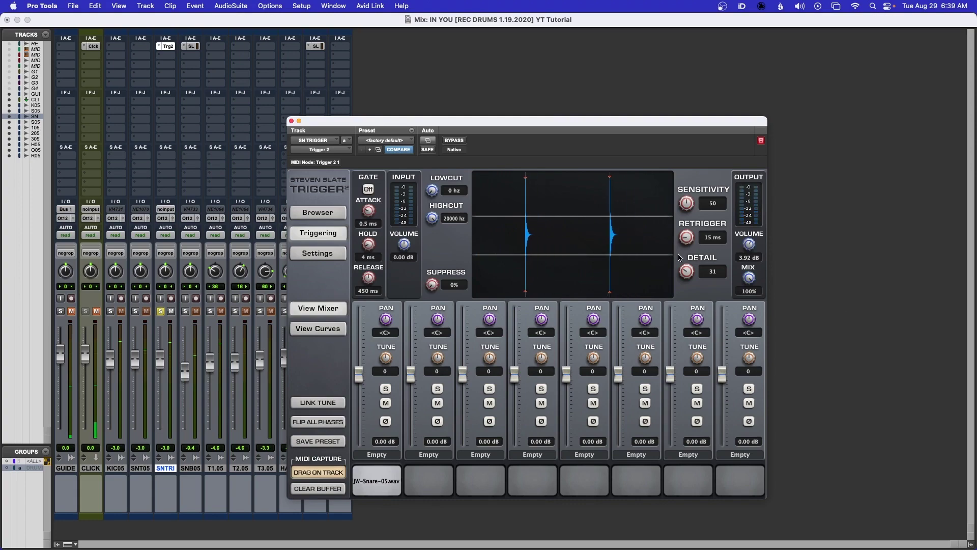
key(super+equal)
Step: Select the SN TRIGGER hits from 3|3|323 to 68|3|099 and play the opening through Trigger 2
drag(469, 123, 449, 292)
key(super+bracketleft)
key(super+bracketleft)
key(super+bracketleft)
key(super+bracketleft)
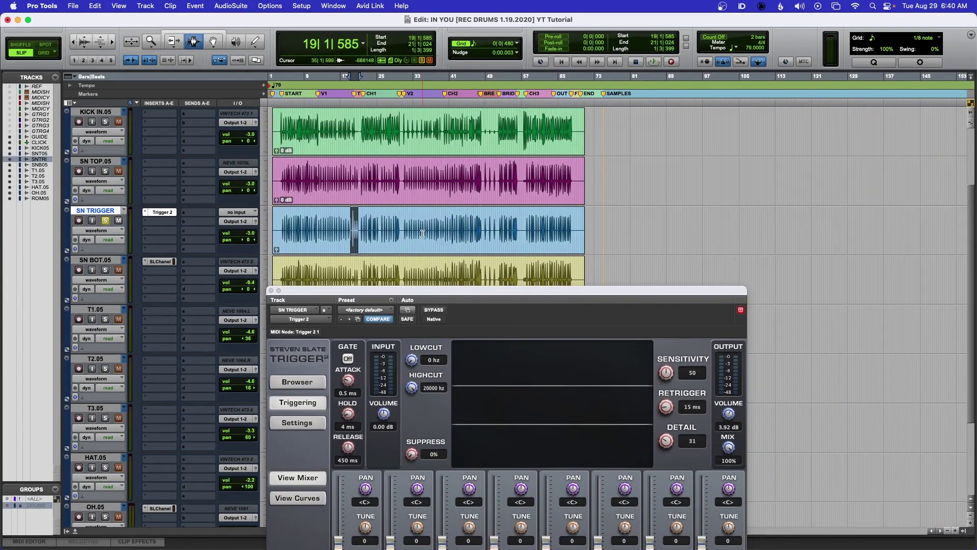
drag(279, 225, 574, 226)
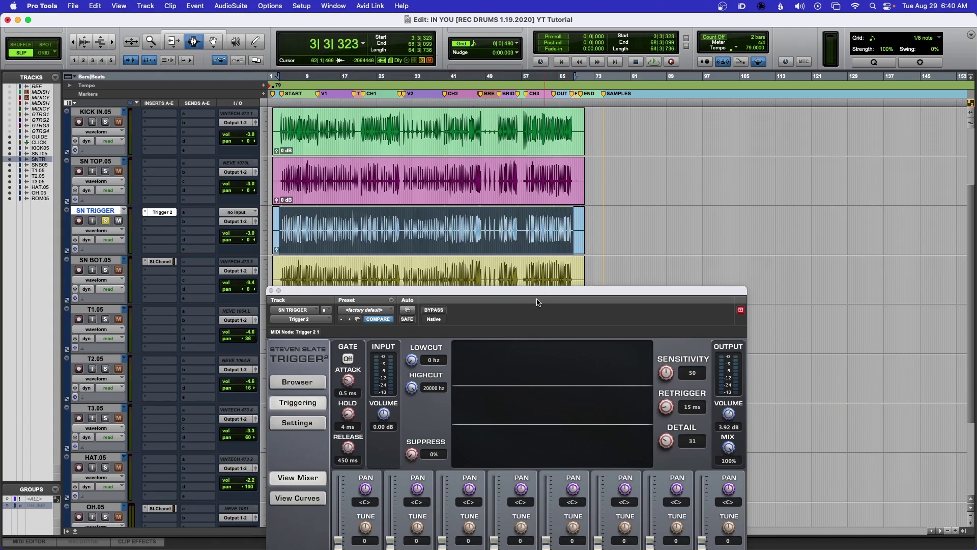
drag(540, 294, 731, 138)
key(space)
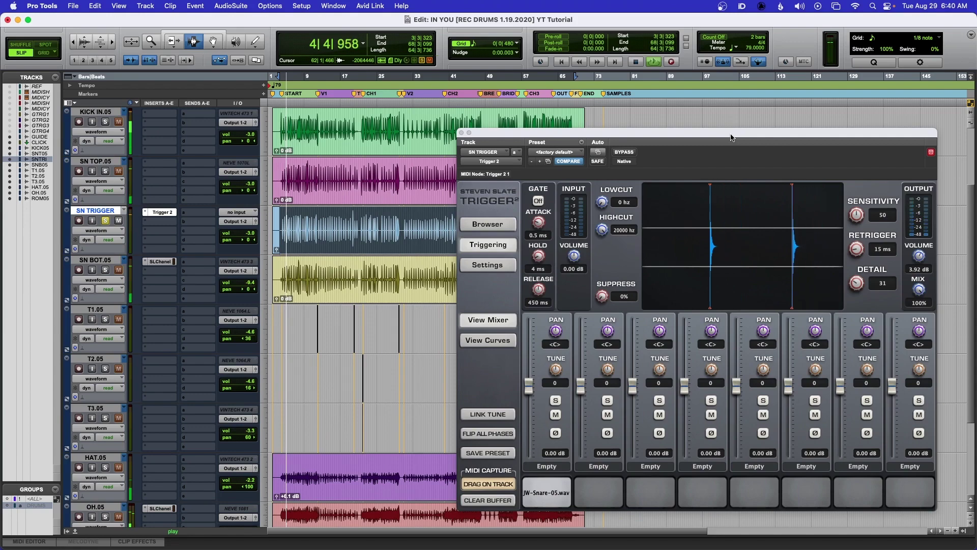
key(space)
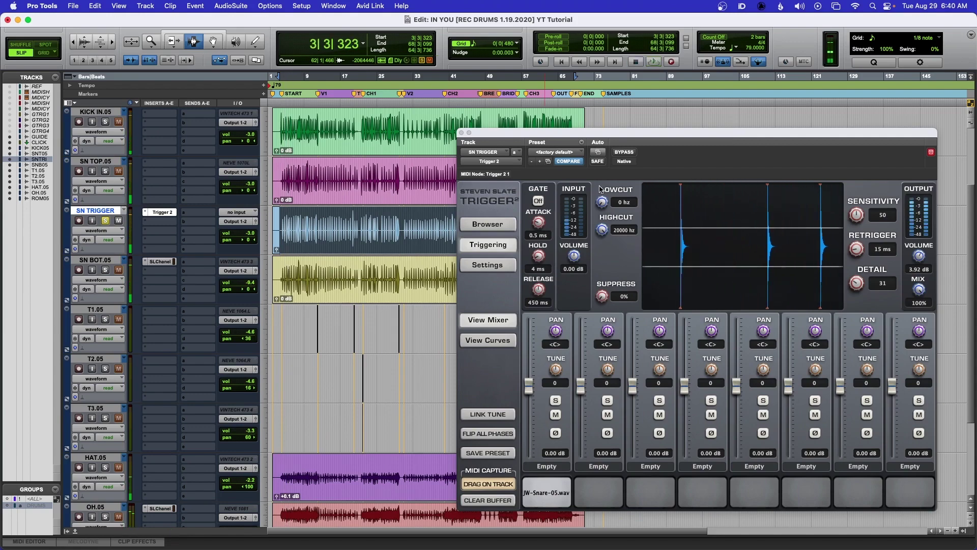
Step: Close the Trigger 2 window and select SN TOP.05 from 3|3|755 to 34|2|459
click(461, 133)
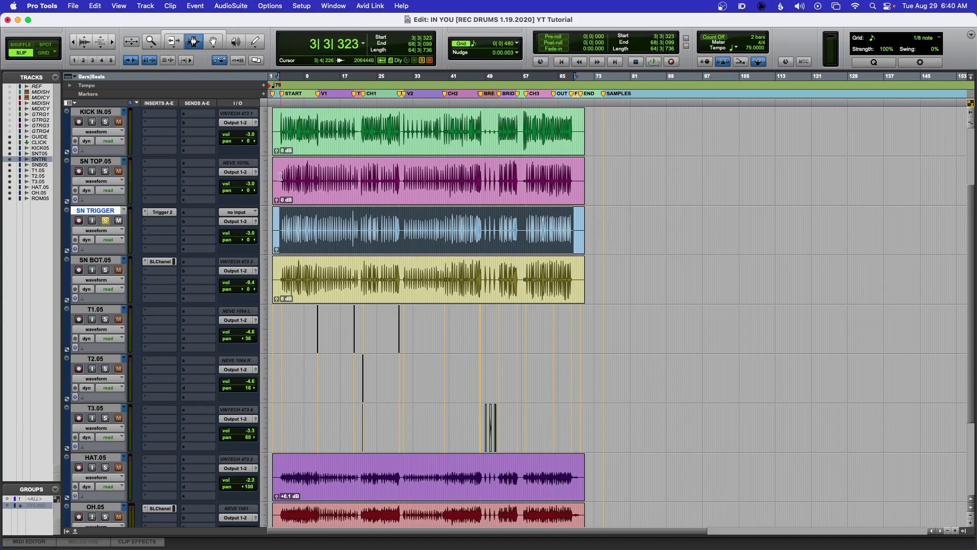
drag(280, 177, 419, 180)
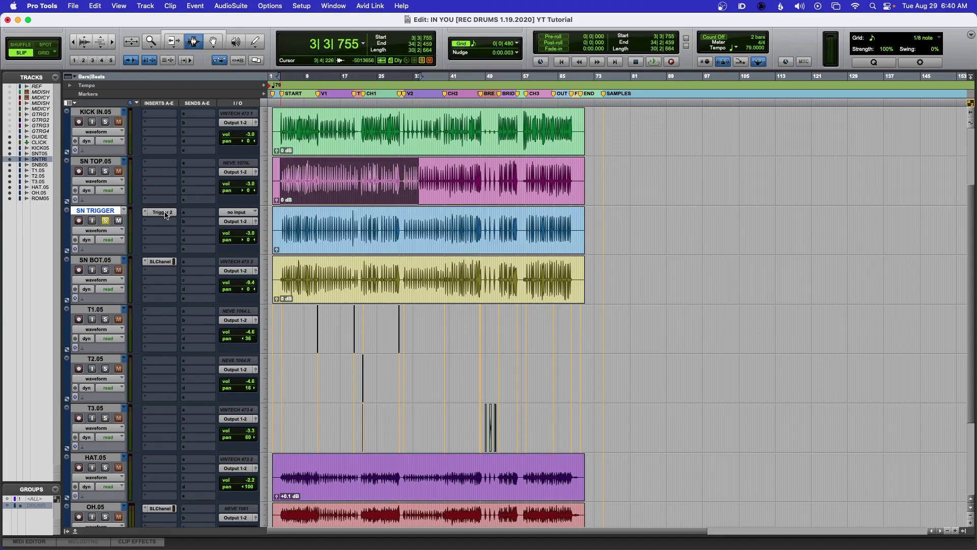
Step: Copy Trigger 2 from SN TRIGGER onto SN TOP.05, solo SN TOP.05 instead, and play the selection through it
drag(167, 215, 168, 166)
click(105, 220)
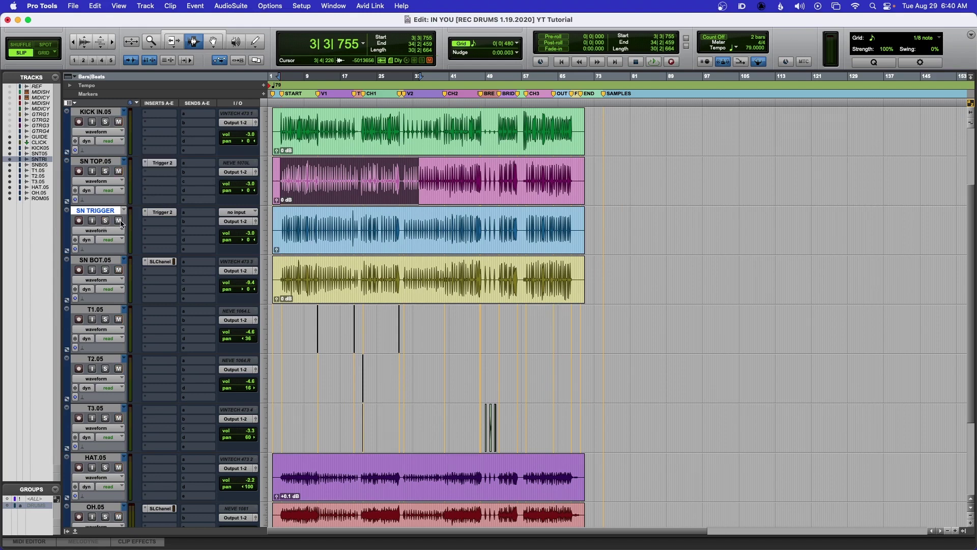
click(106, 171)
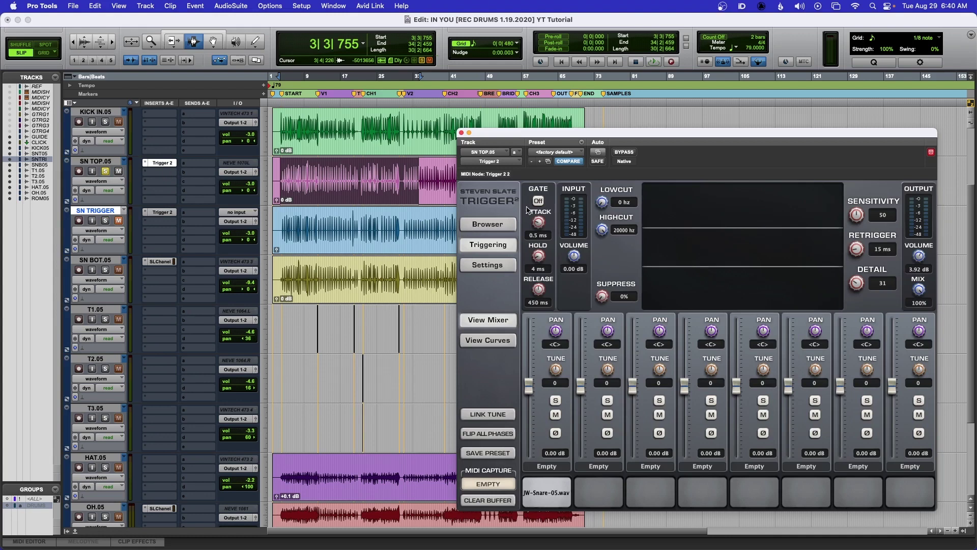
key(space)
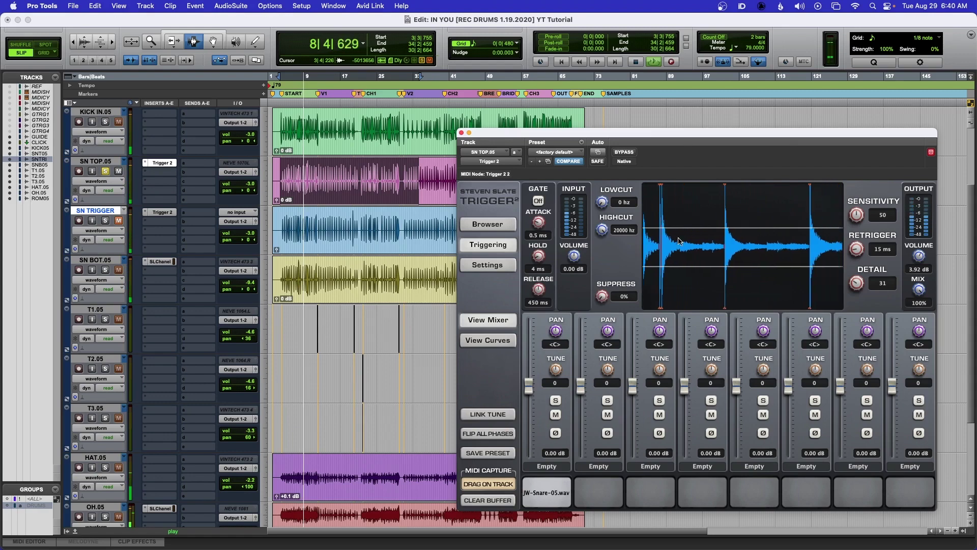
key(space)
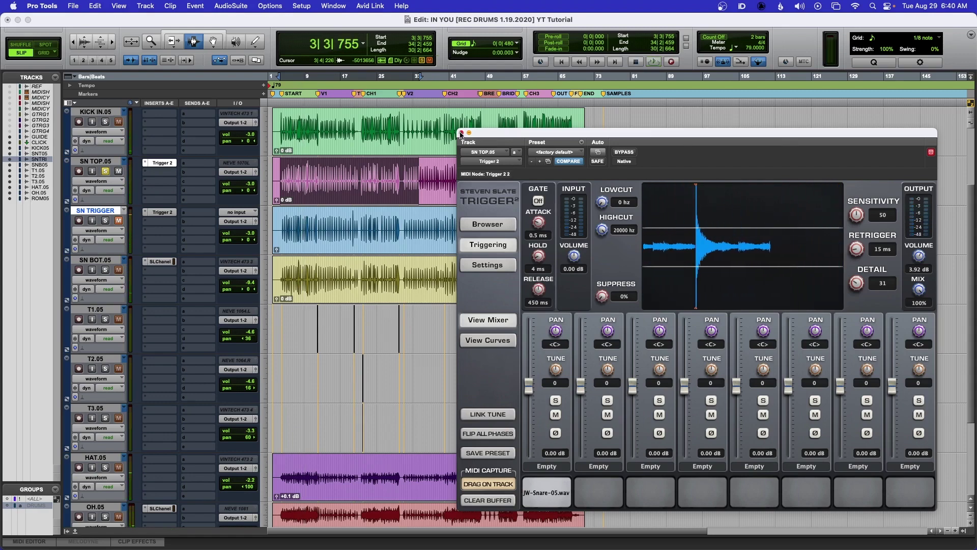
Step: Close the Trigger 2 window, return solo to SN TRIGGER, and select its hits from 3|3|323 to 68|2|627
click(461, 132)
click(106, 172)
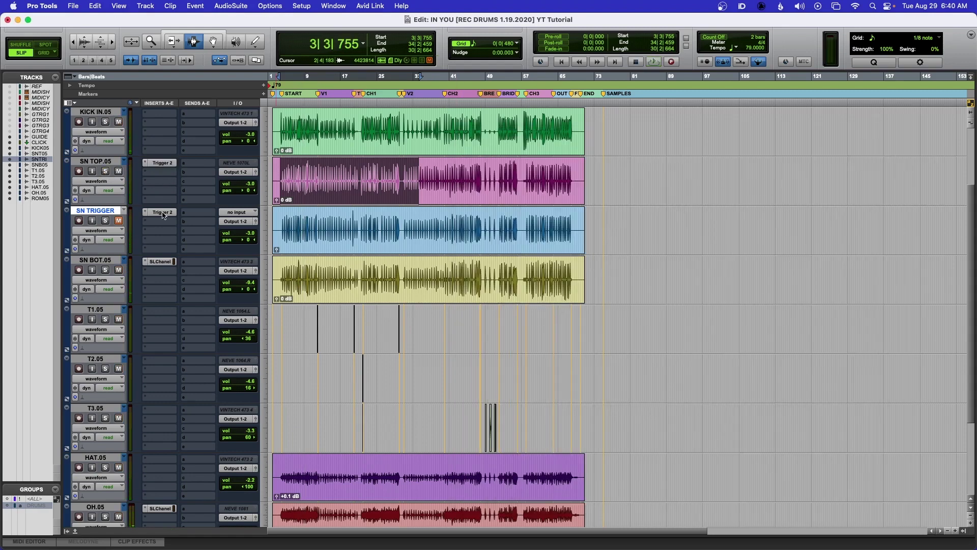
click(105, 221)
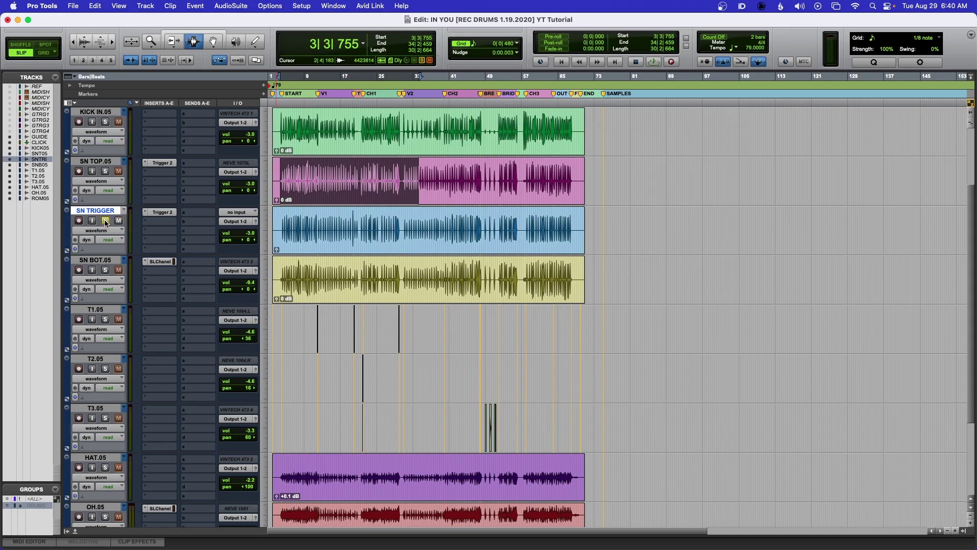
drag(279, 220, 573, 221)
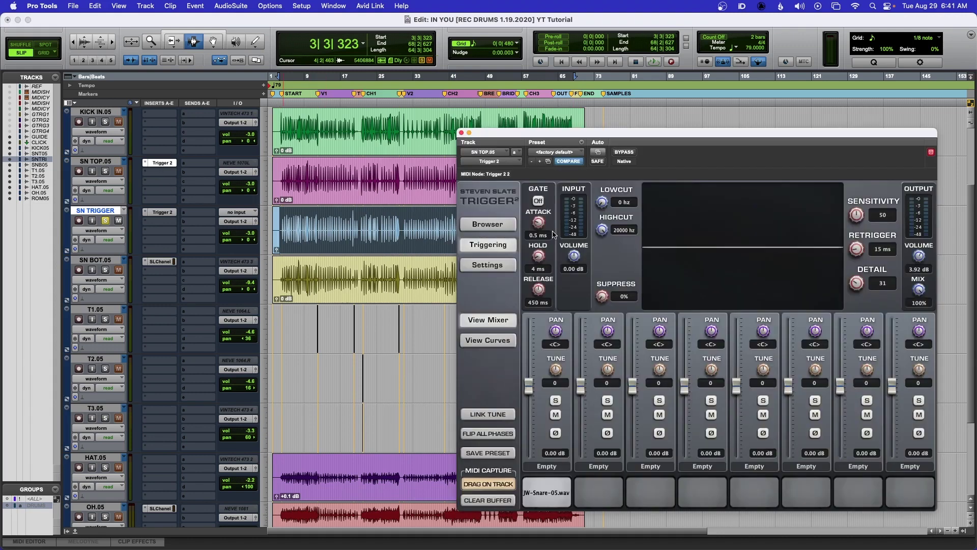
Step: Reopen SN TOP.05's Trigger 2 window to review its triggering settings, and close it again
click(162, 163)
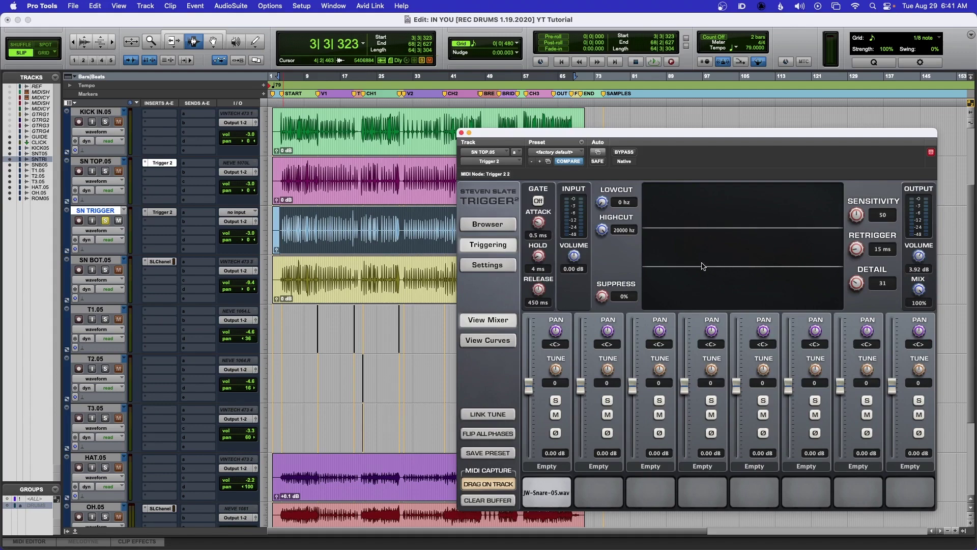
drag(683, 136, 662, 104)
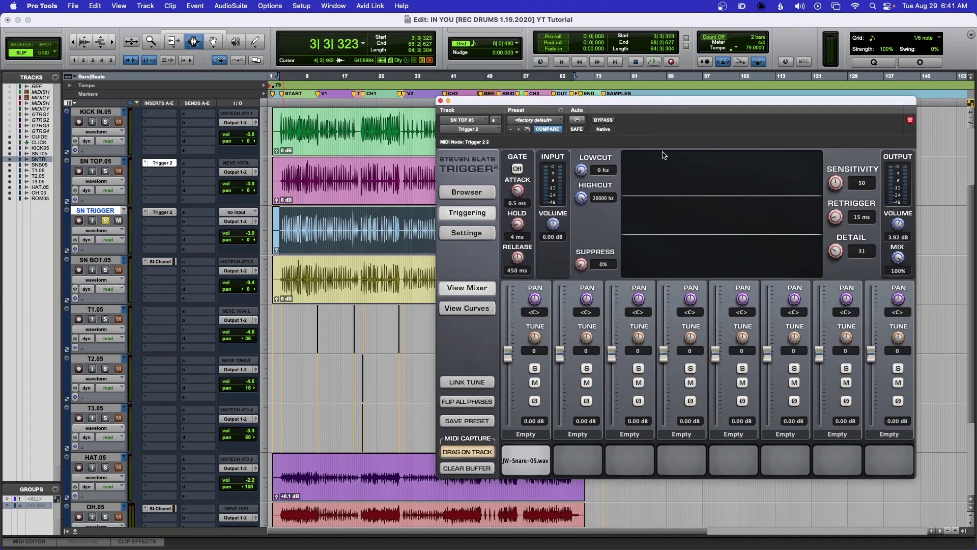
click(440, 101)
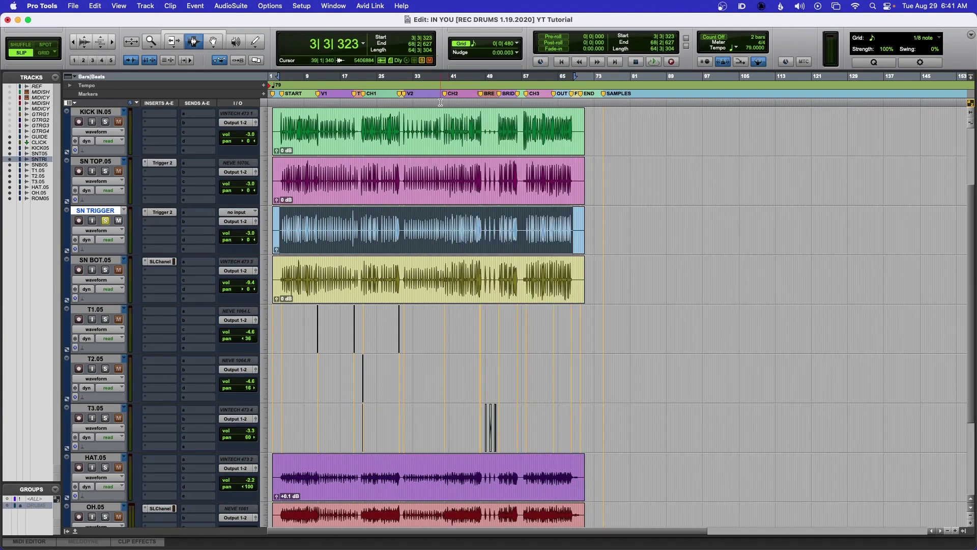
Step: Remove Trigger 2 from SN TOP.05 and place the edit cursor on SN TRIGGER at 22|1|040
click(146, 164)
click(162, 105)
click(362, 219)
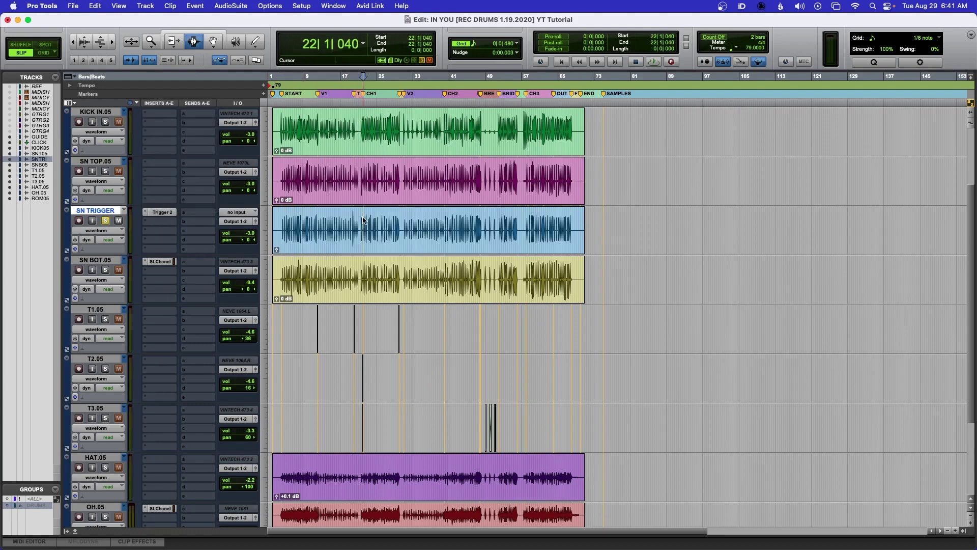